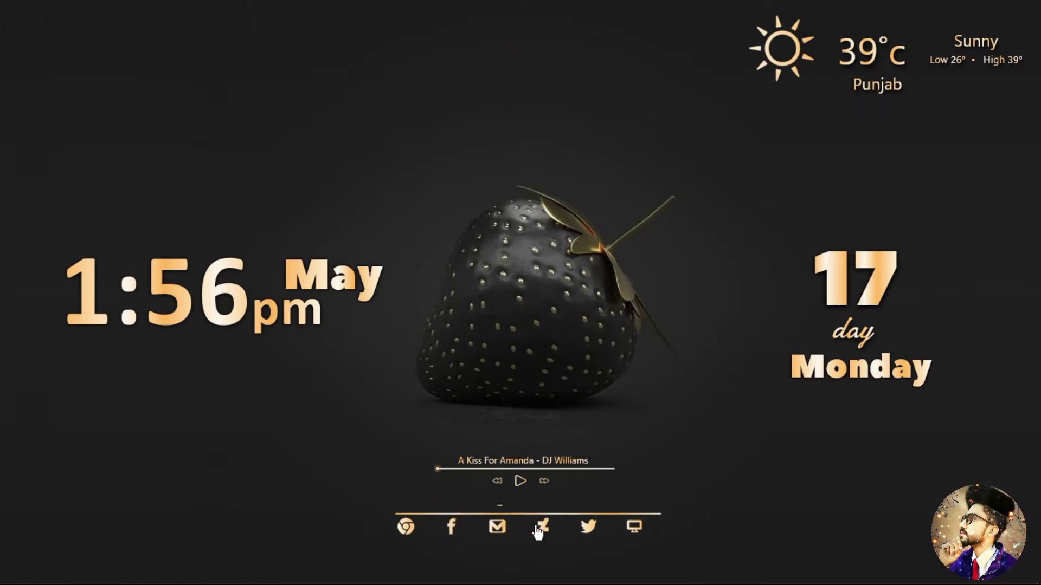
# Step: Open This PC from the desktop shortcut bar, try its window in restored and maximized size, and close it
pyautogui.click(637, 532)
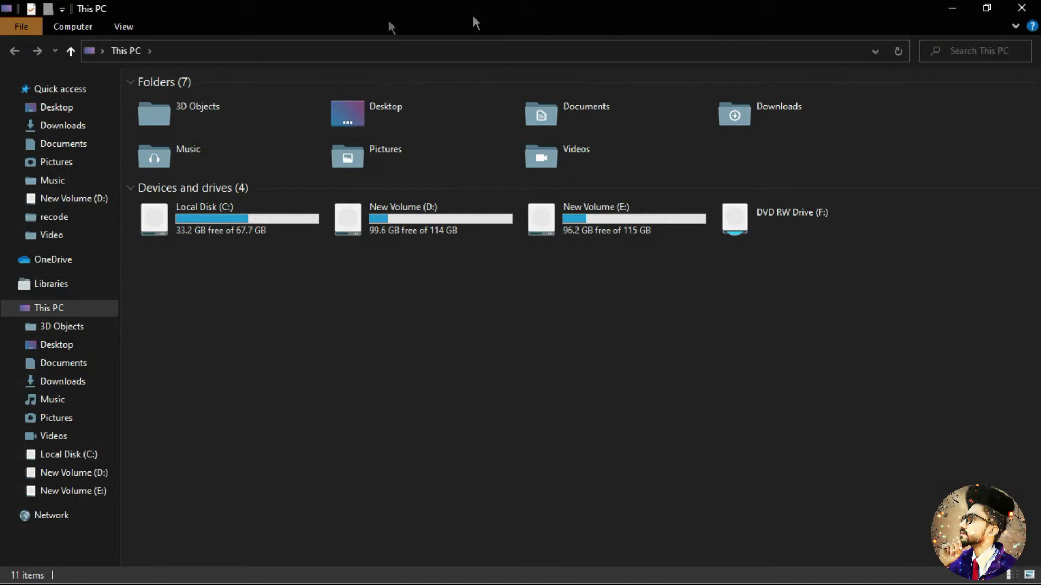
pyautogui.moveTo(390, 24); pyautogui.dragTo(459, 125)
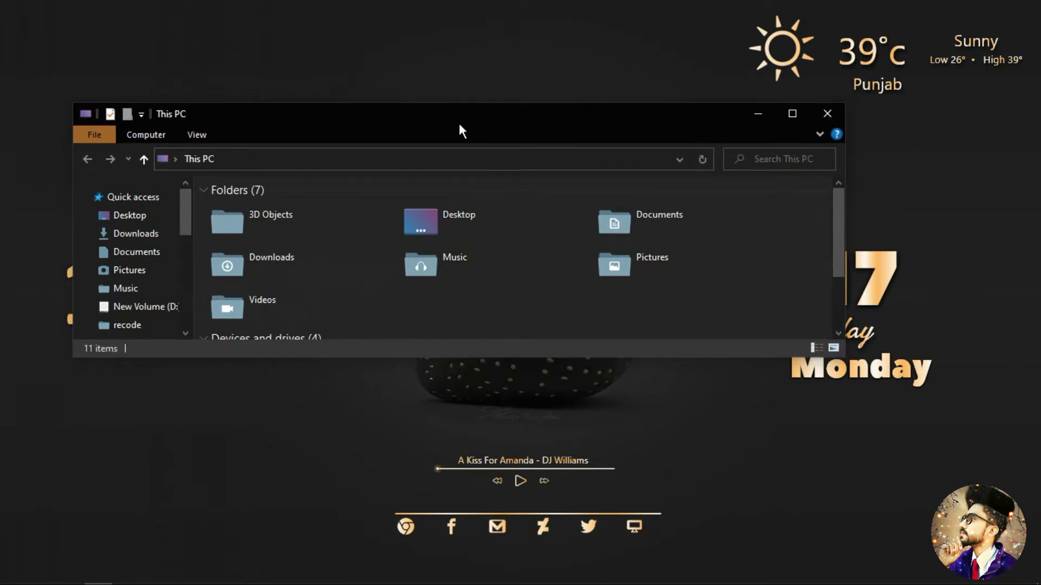
pyautogui.doubleClick(459, 125)
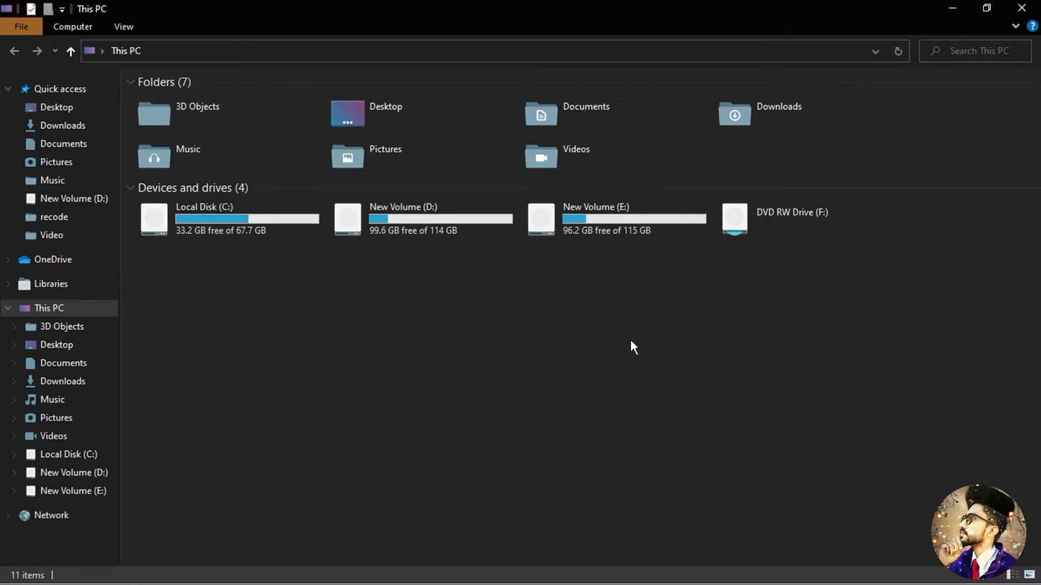
pyautogui.click(1021, 7)
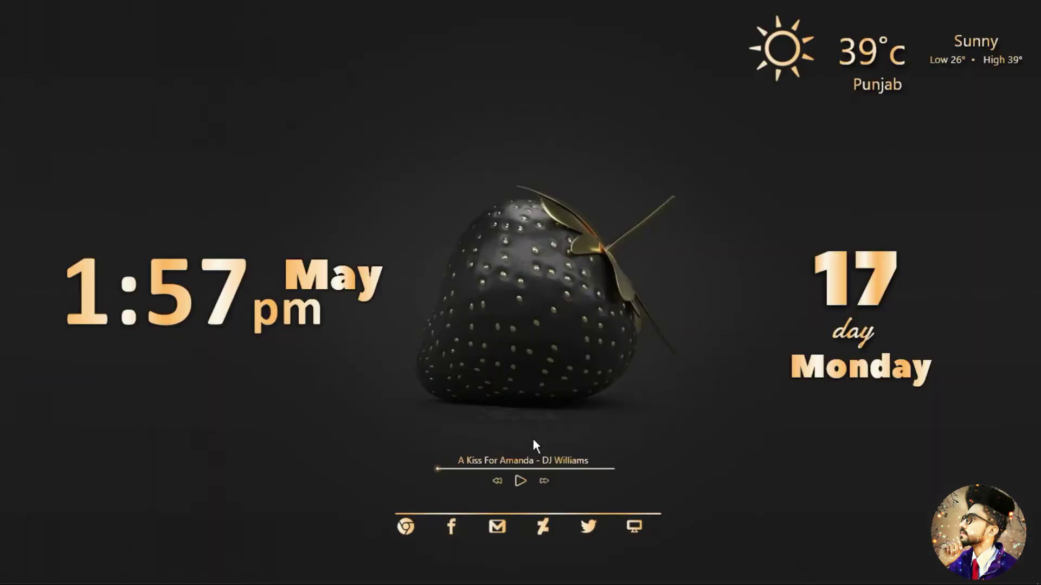
# Step: Open the Google page from the desktop shortcut bar, decline the switch to Chrome, and close the browser
pyautogui.click(398, 522)
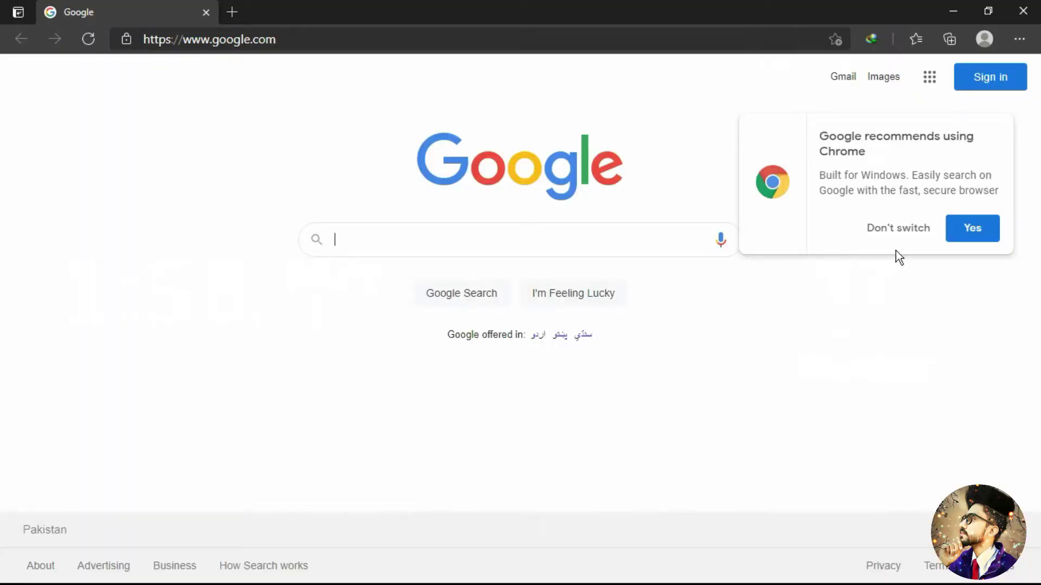
pyautogui.click(902, 234)
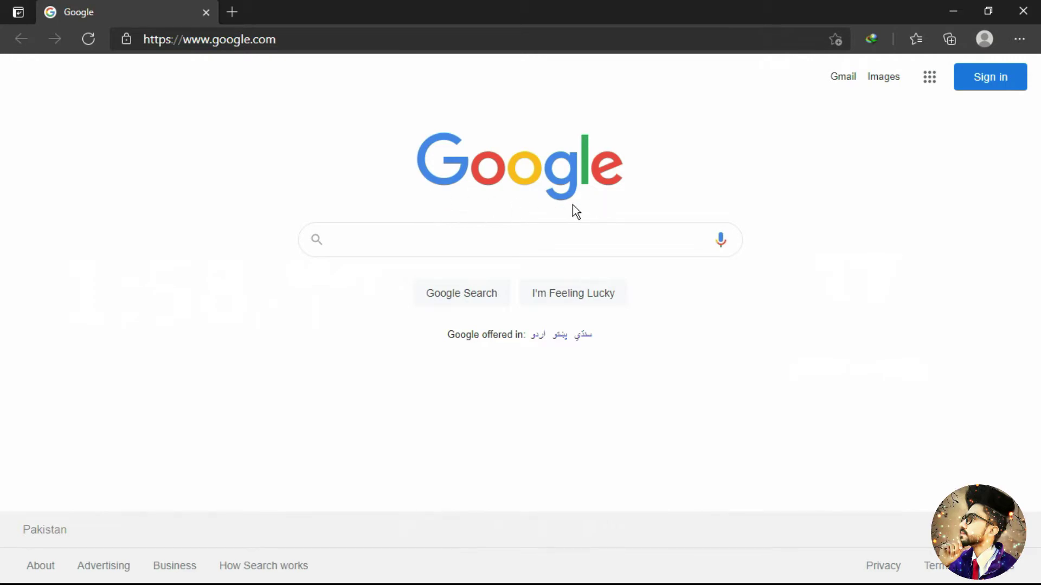
pyautogui.click(1023, 11)
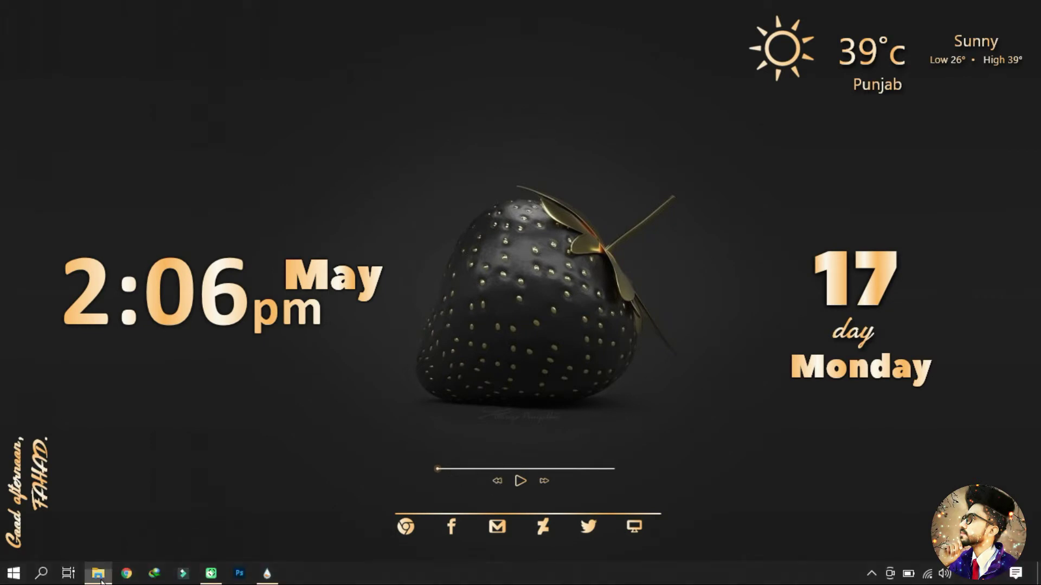
# Step: Open the Music folder in D:\dow and play "A Kiss For Amanda - DJ Williams" with Windows Media Player
pyautogui.click(100, 576)
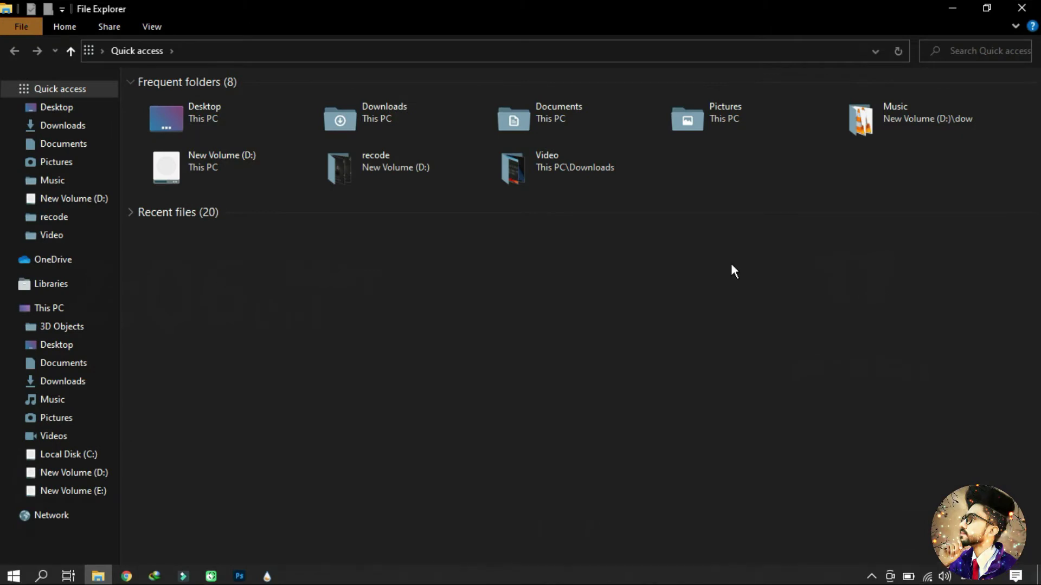
pyautogui.doubleClick(875, 113)
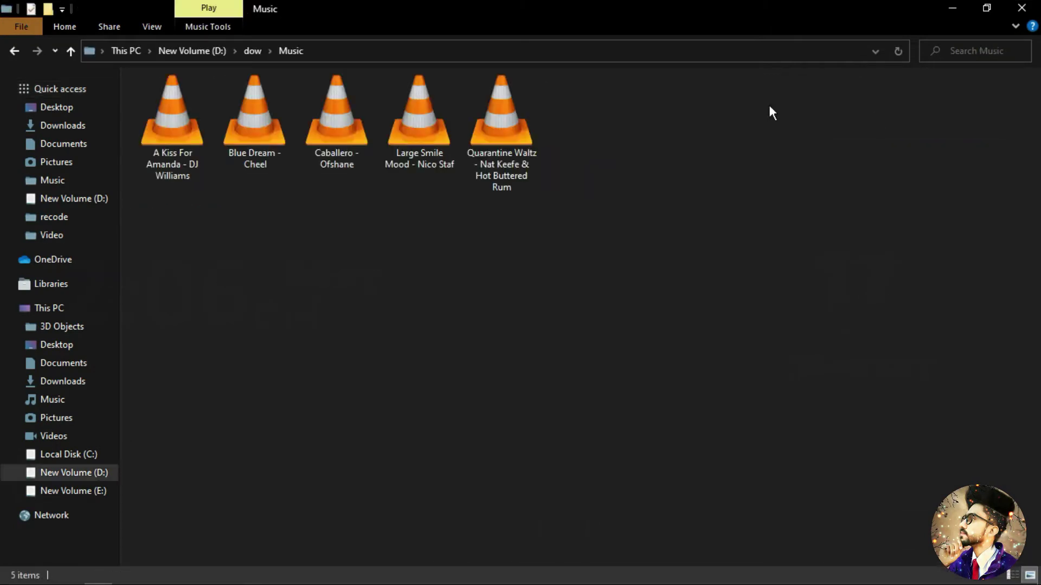
pyautogui.rightClick(199, 145)
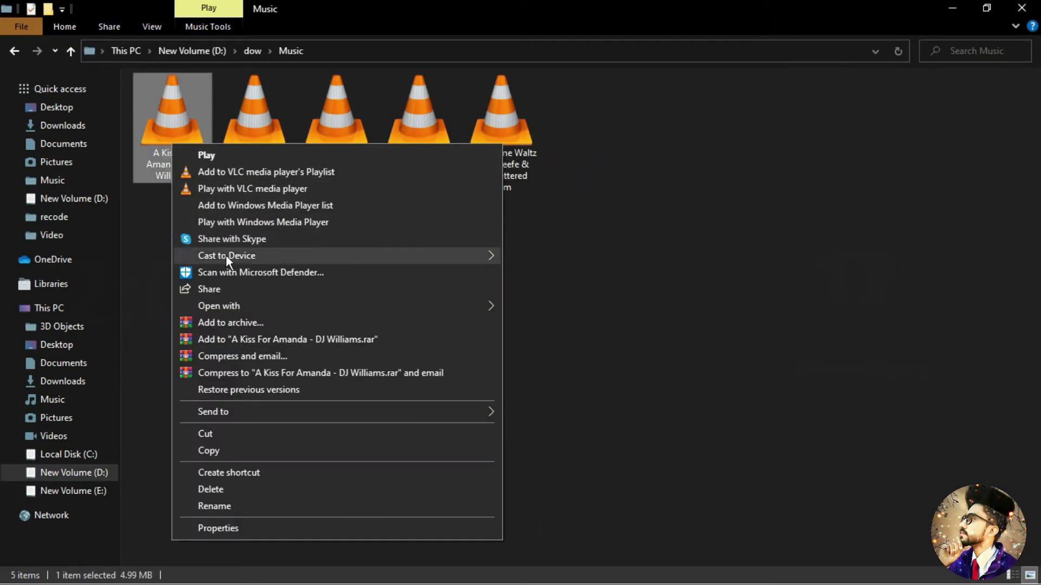
pyautogui.moveTo(401, 307)
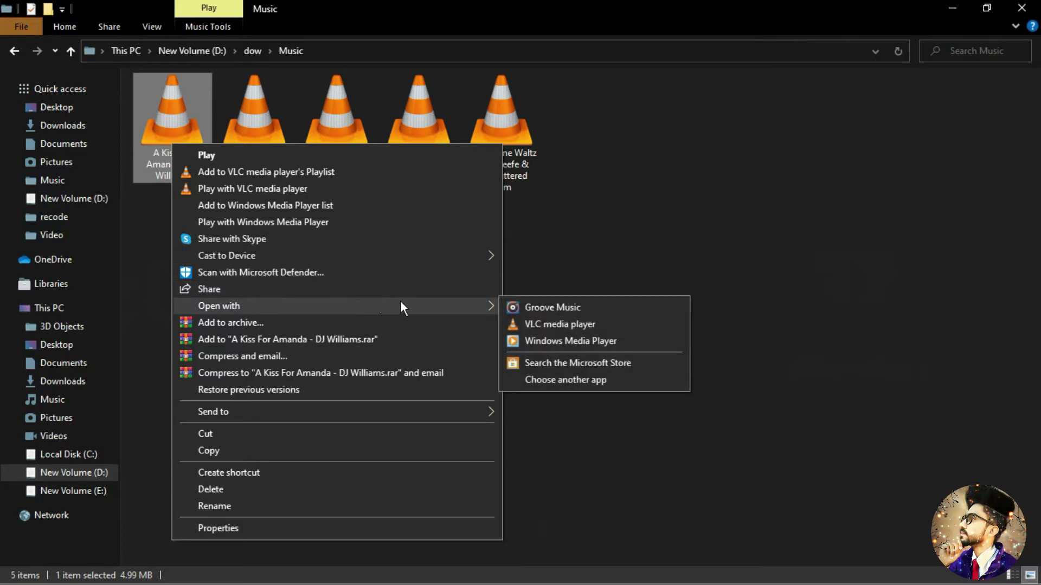
pyautogui.click(557, 346)
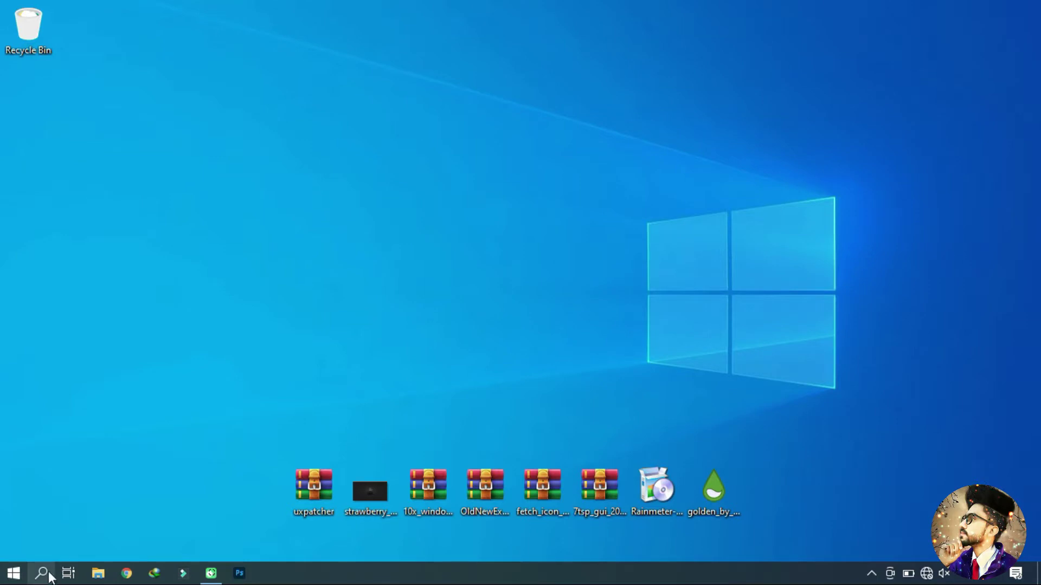
# Step: Search Windows for "creat" and open the Create a restore point settings
pyautogui.click(48, 577)
pyautogui.write('cre')
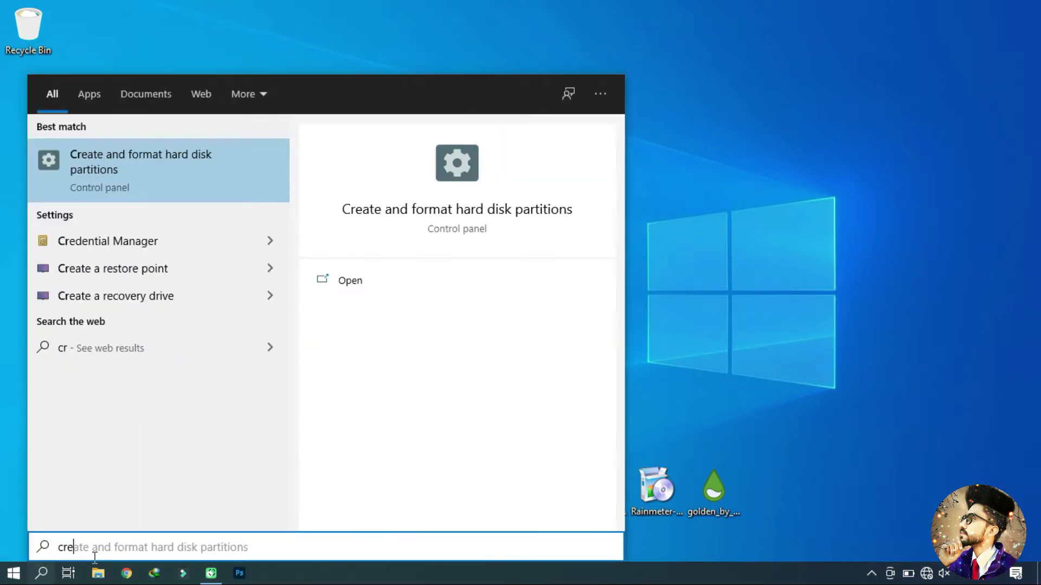
pyautogui.write('at')
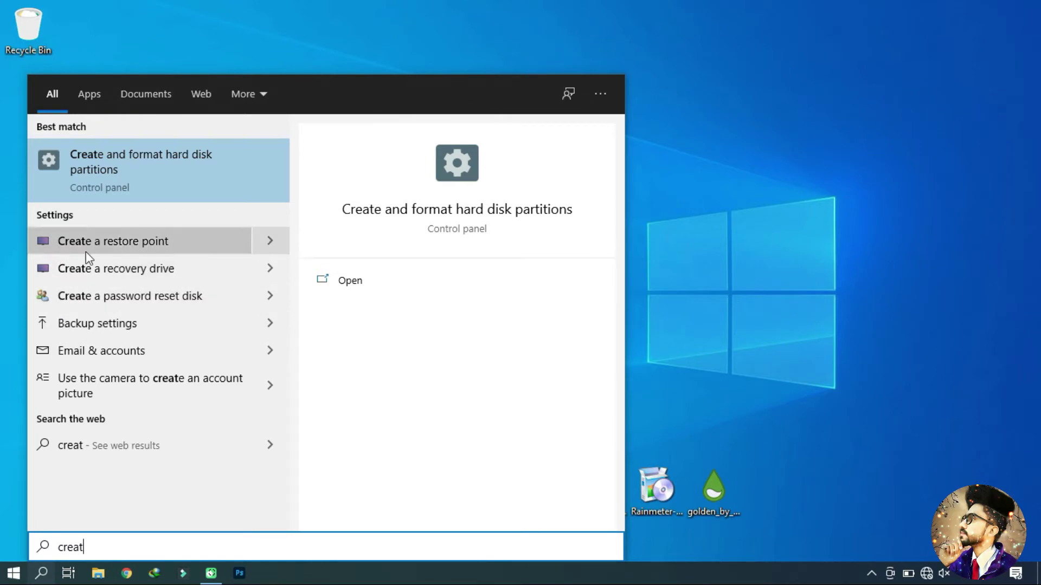
pyautogui.click(145, 241)
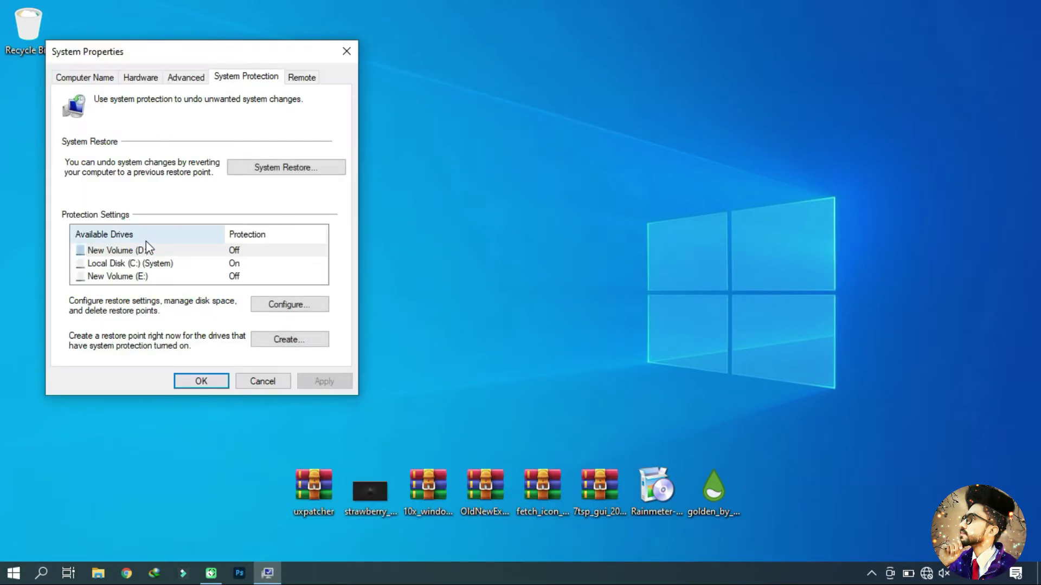
# Step: Create a restore point named "Windows 10X" with Local Disk (C:) selected, and close System Properties
pyautogui.click(142, 265)
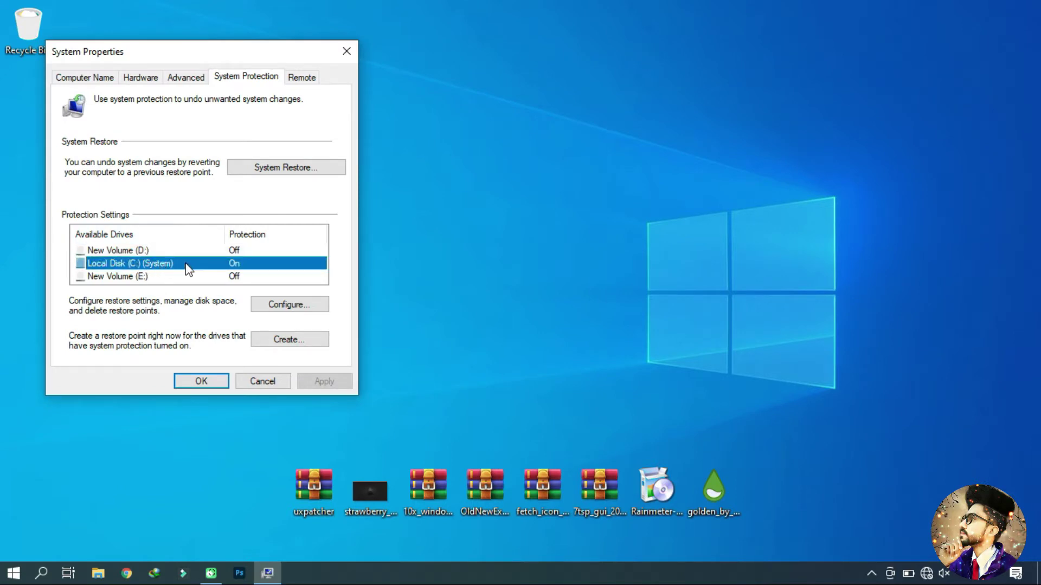
pyautogui.click(290, 340)
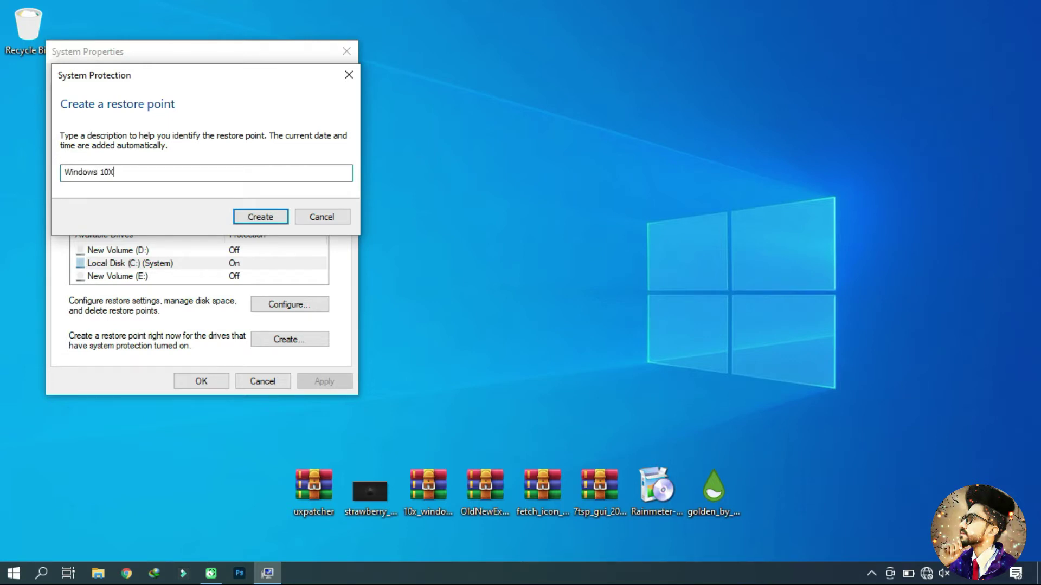
pyautogui.click(274, 224)
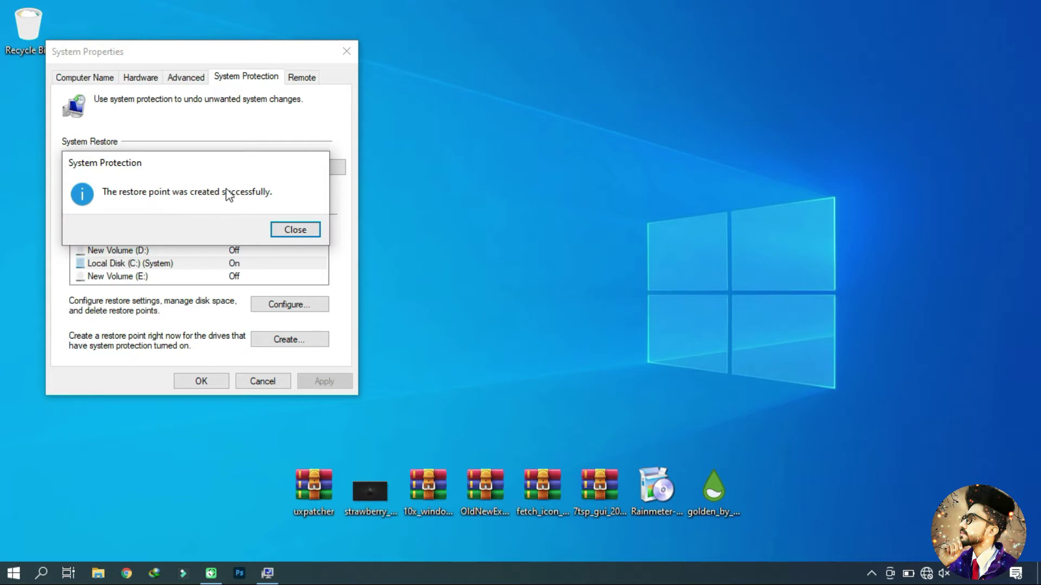
pyautogui.click(292, 231)
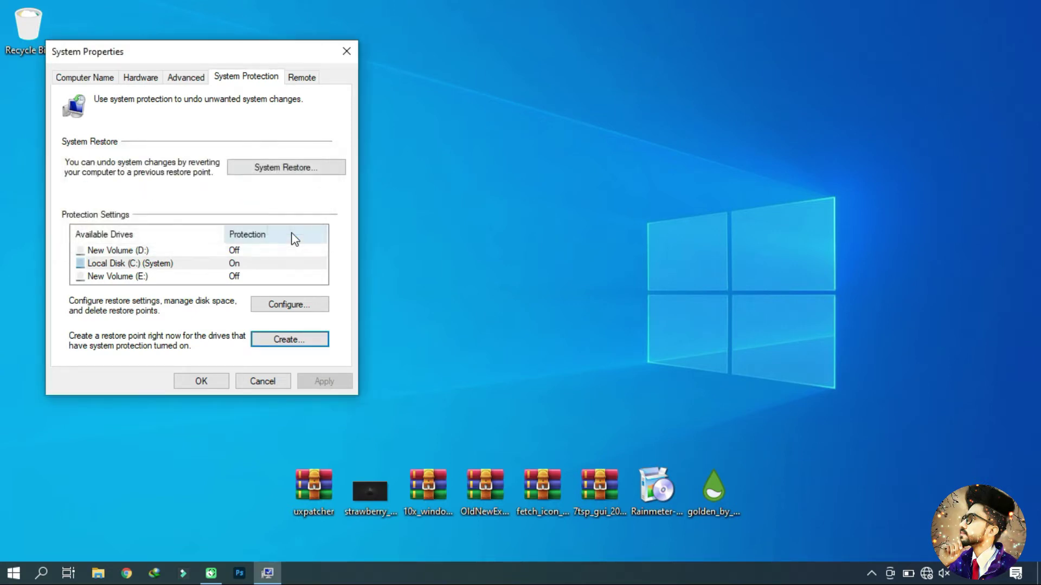
pyautogui.click(347, 52)
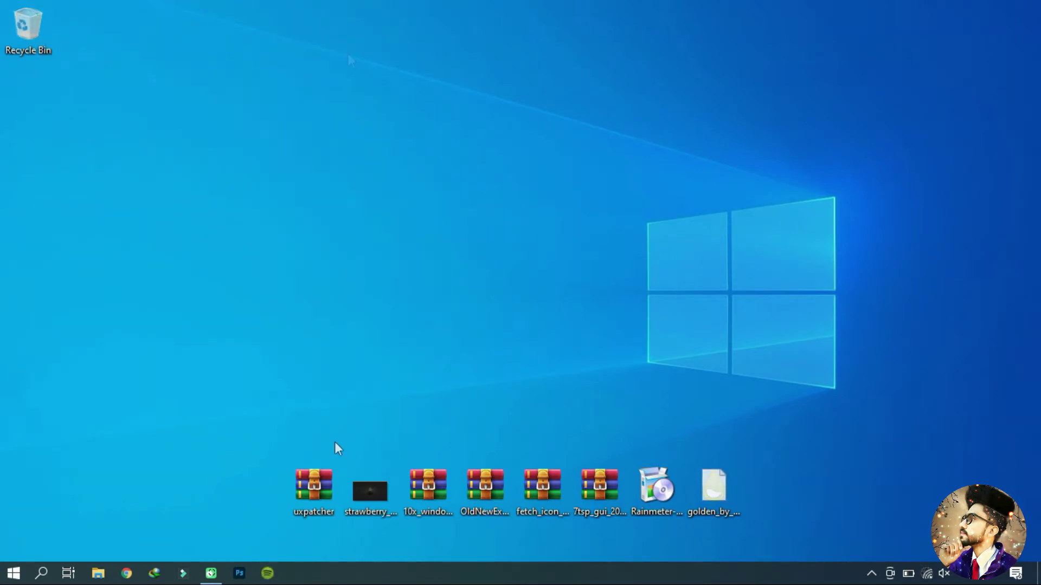
# Step: Extract the uxpatcher archive into a uxpatcher folder on the desktop
pyautogui.rightClick(303, 503)
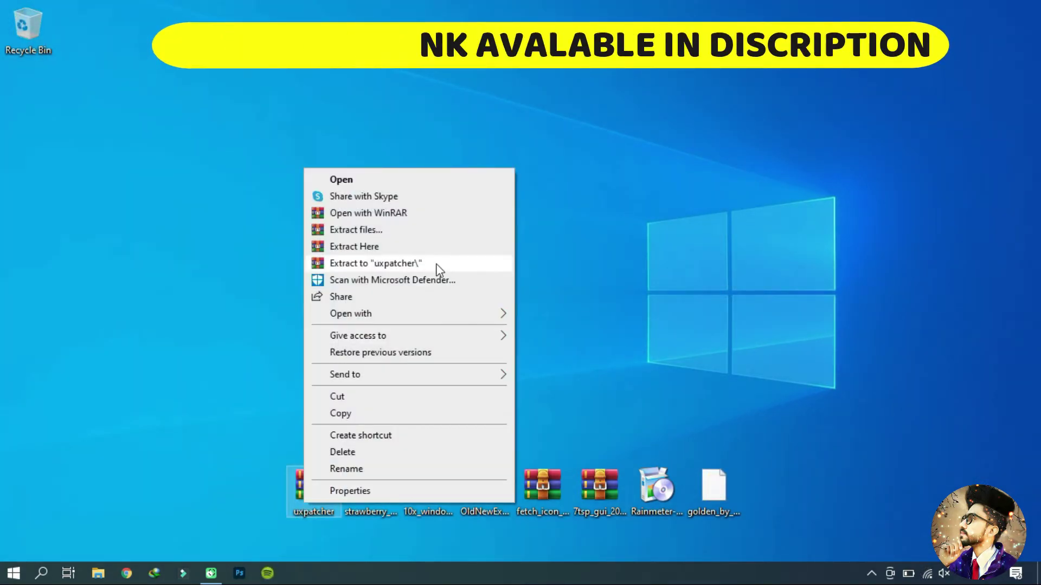
pyautogui.click(379, 232)
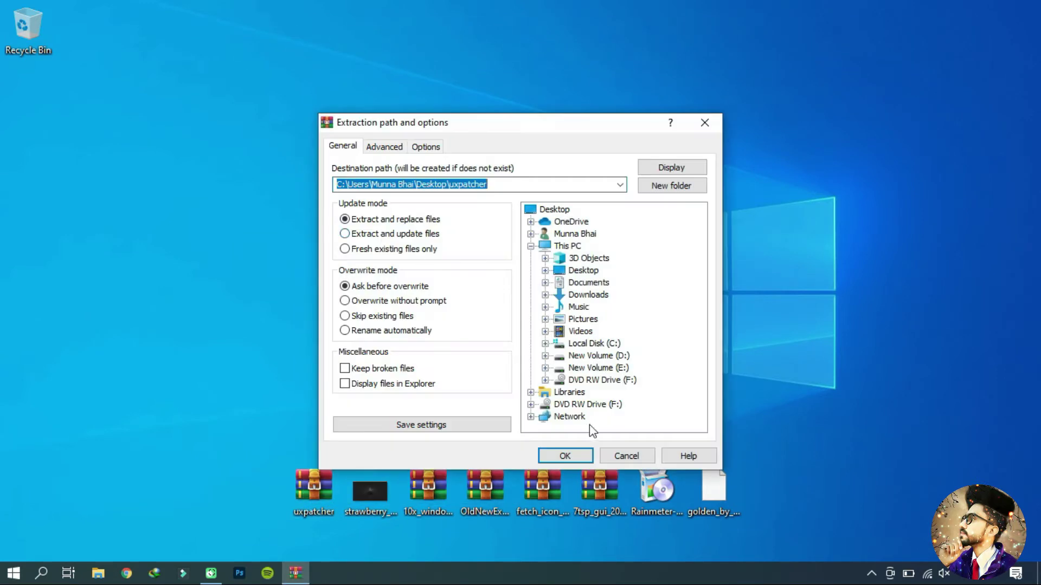
pyautogui.click(576, 450)
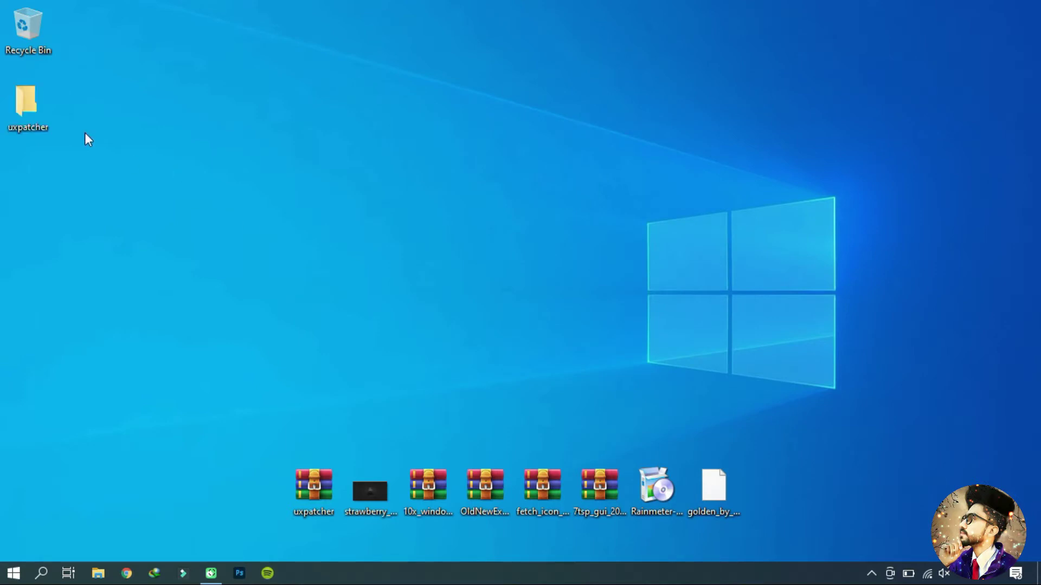
# Step: Open the extracted uxpatcher folder and show its contents as large icons
pyautogui.doubleClick(40, 116)
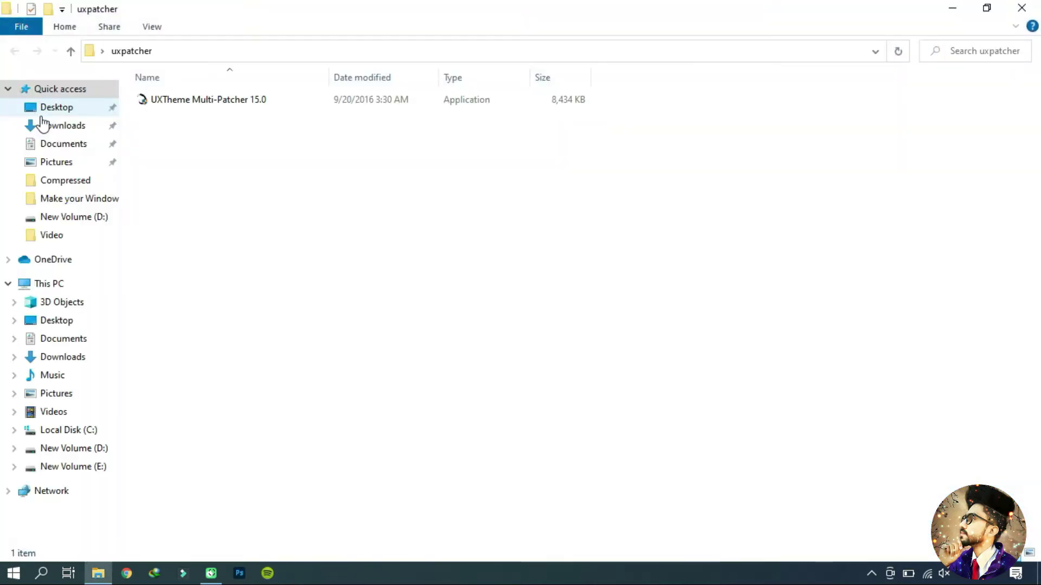
pyautogui.rightClick(400, 162)
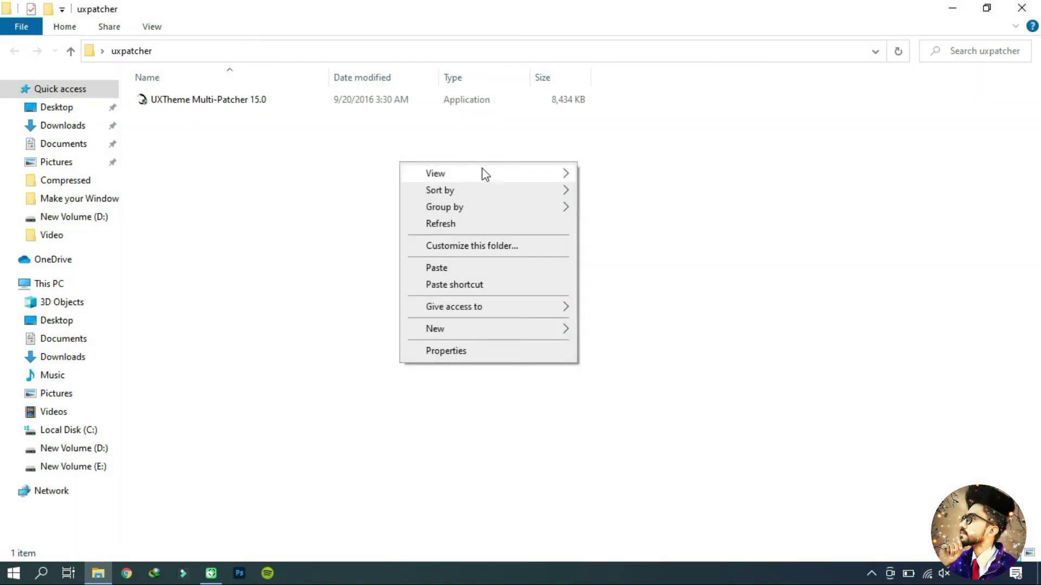
pyautogui.moveTo(482, 173)
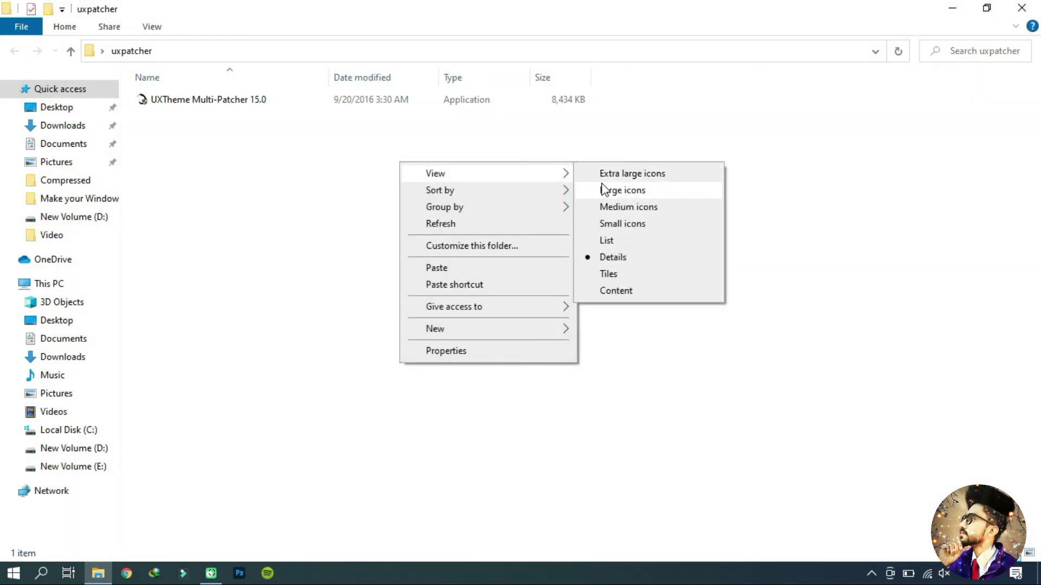
pyautogui.click(604, 189)
# Step: Run UXTheme Multi-Patcher 15.0 as administrator, patch the theme engine with the Aero glass transparency hack enabled, and close the folder
pyautogui.click(199, 126)
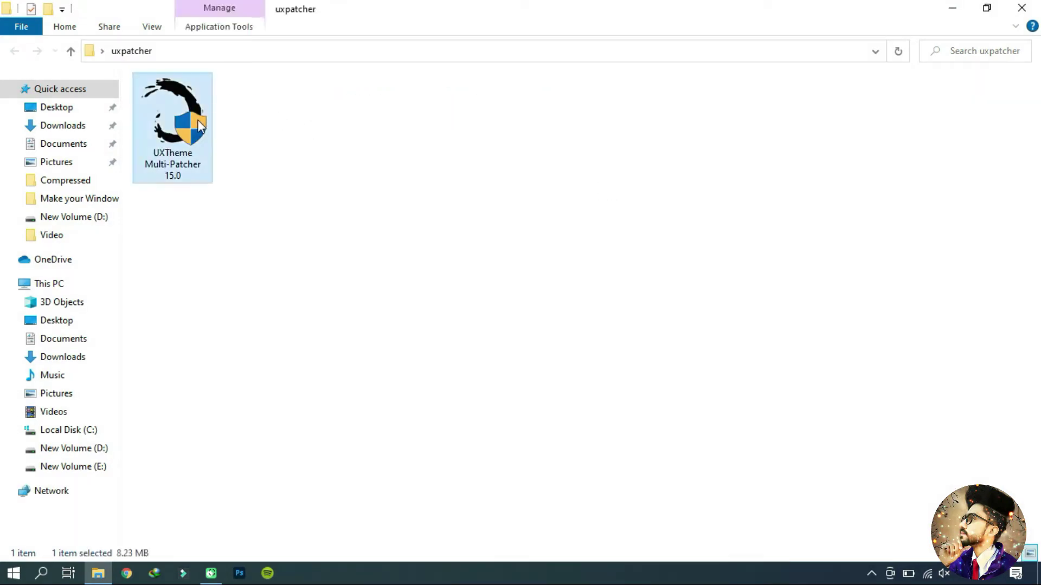
pyautogui.rightClick(199, 125)
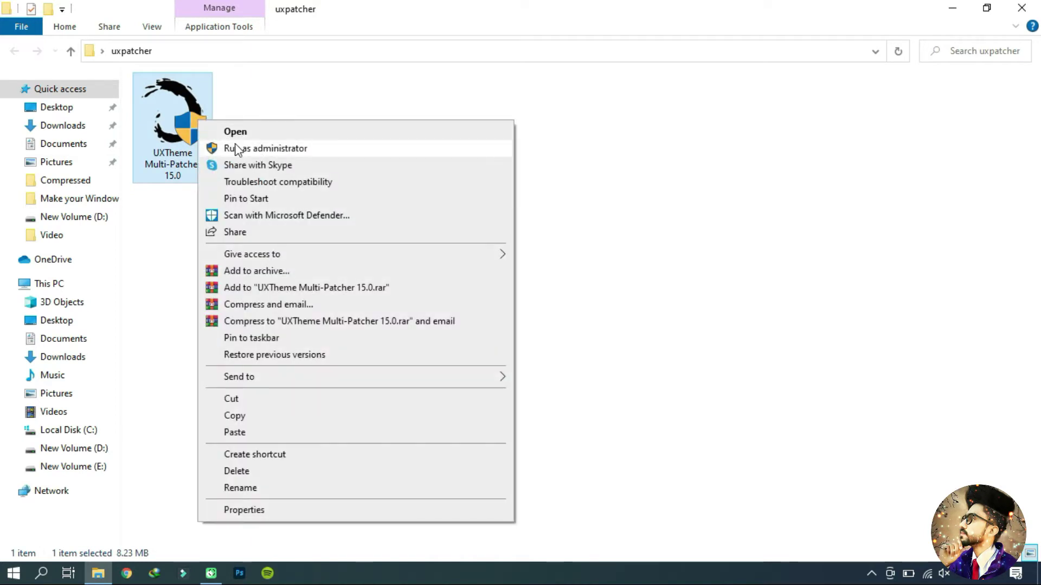
pyautogui.click(302, 149)
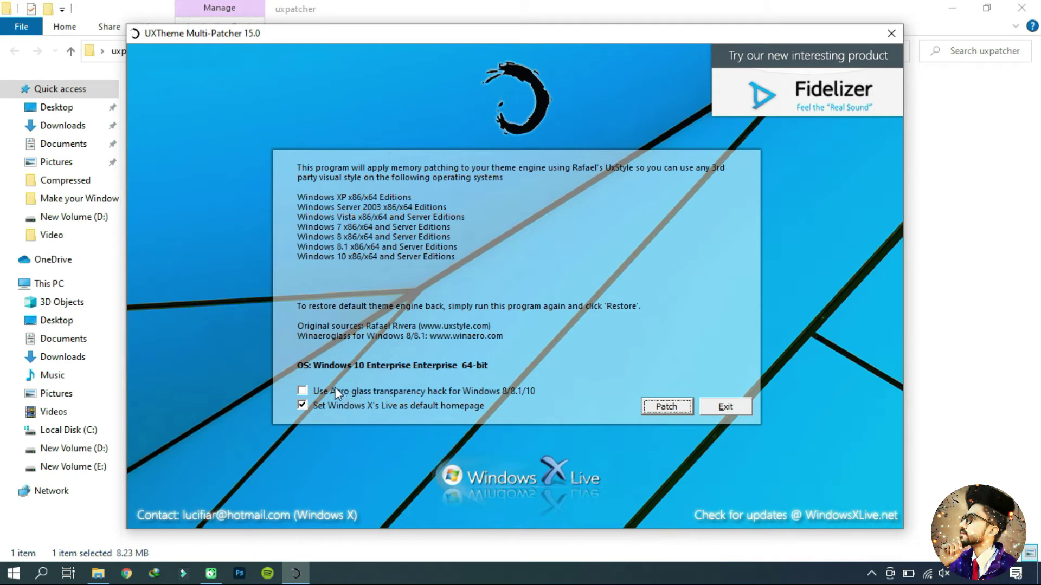
pyautogui.click(304, 389)
pyautogui.click(663, 406)
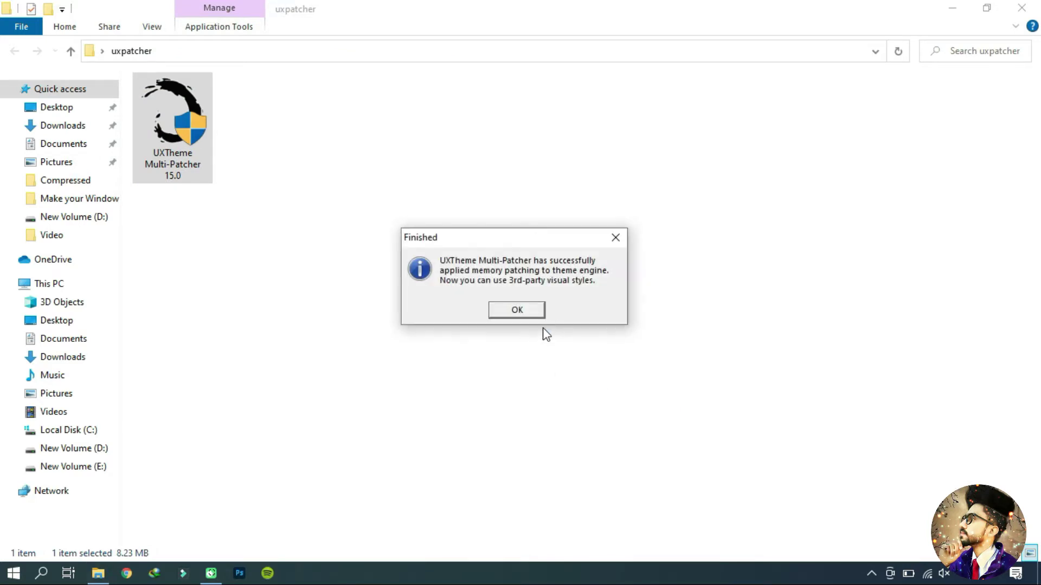
pyautogui.click(533, 313)
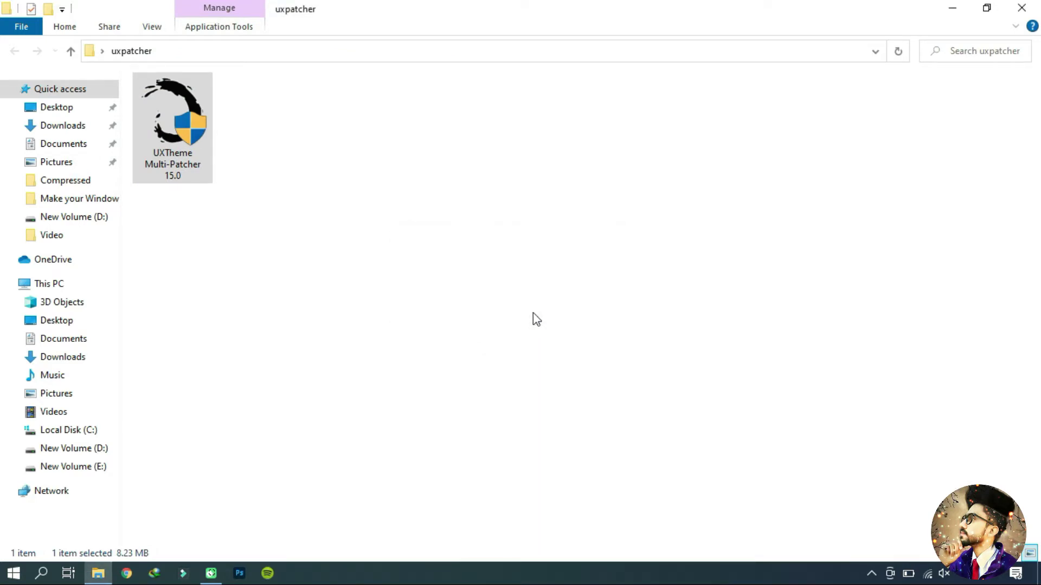
pyautogui.click(1033, 7)
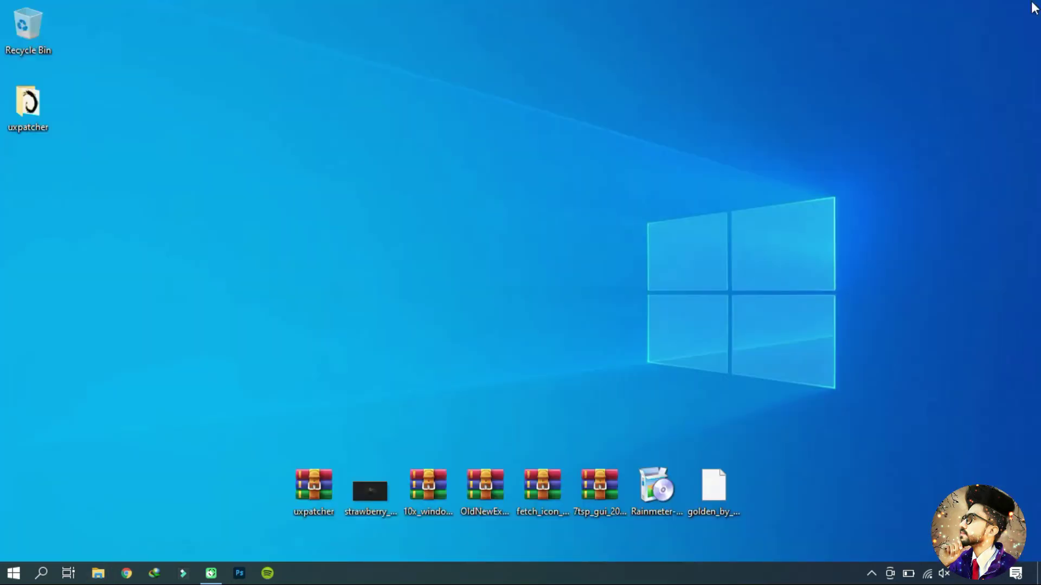
# Step: Set the strawberry gold wallpaper image on the desktop as the desktop background
pyautogui.doubleClick(377, 485)
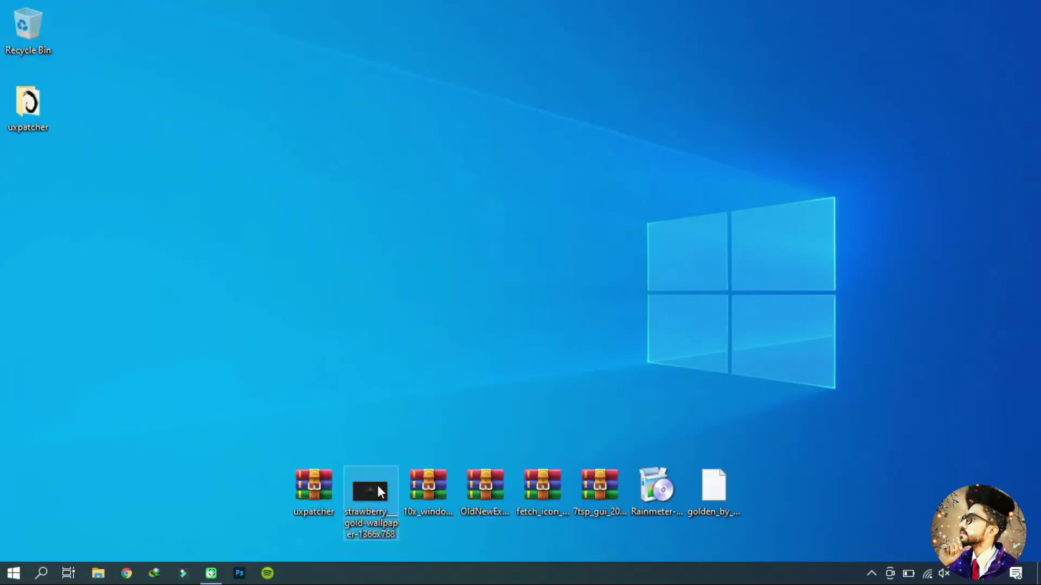
pyautogui.rightClick(377, 485)
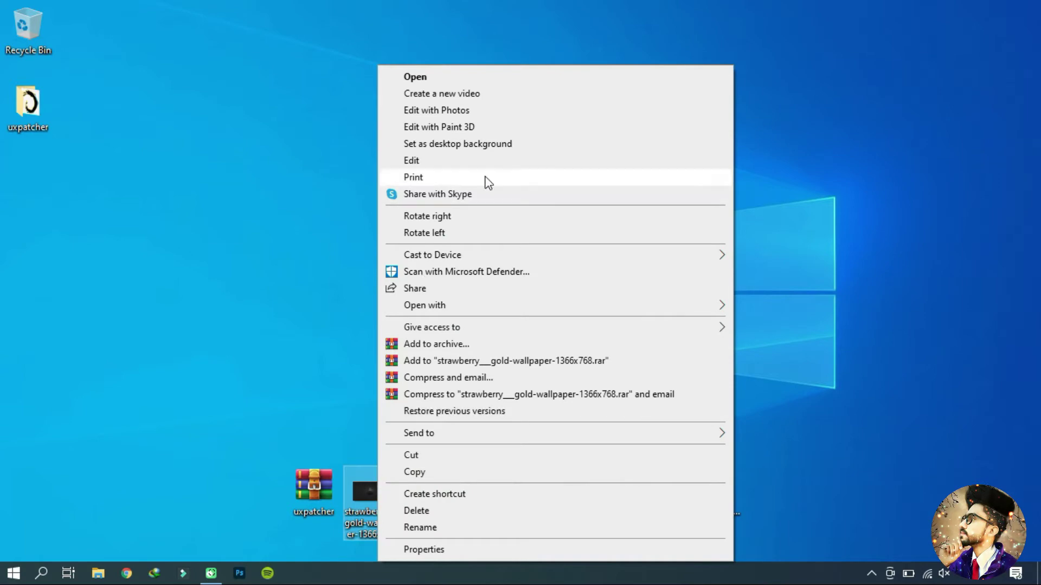
pyautogui.click(504, 144)
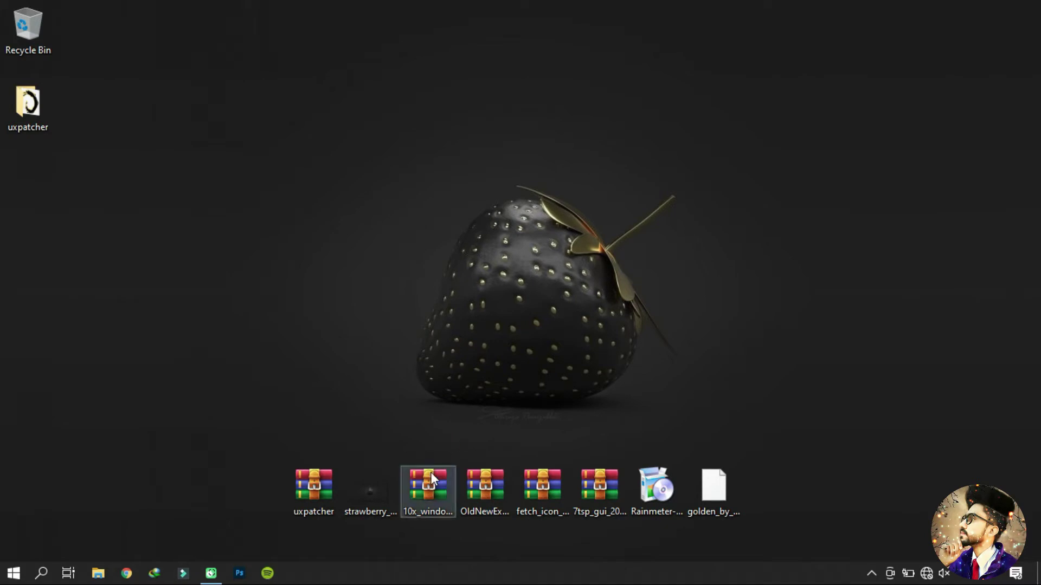
# Step: Extract the 10x_windows_10_theme_by_niivu_ddr4afe archive into its own folder on the desktop
pyautogui.rightClick(428, 491)
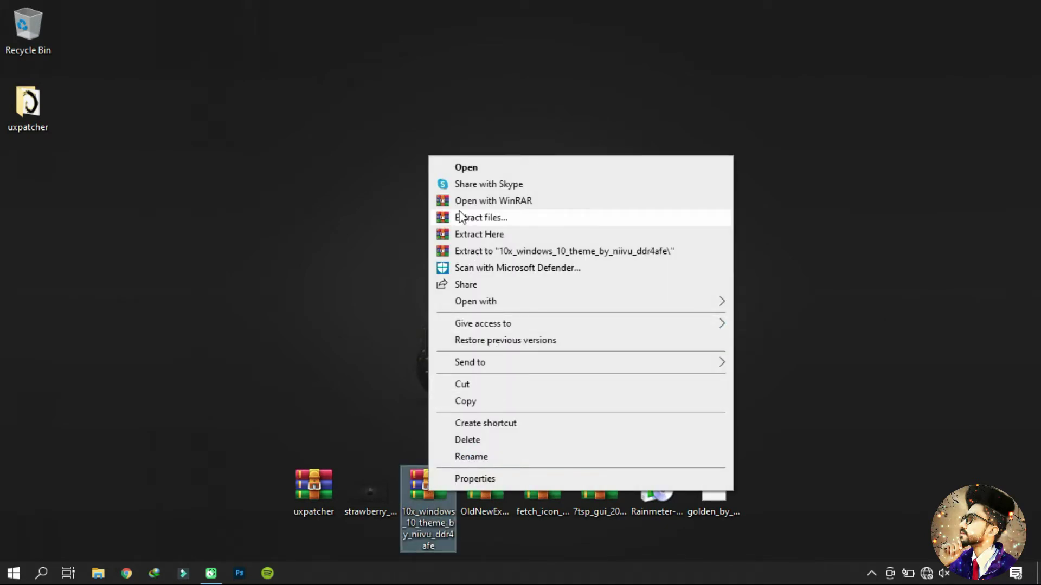
pyautogui.click(493, 219)
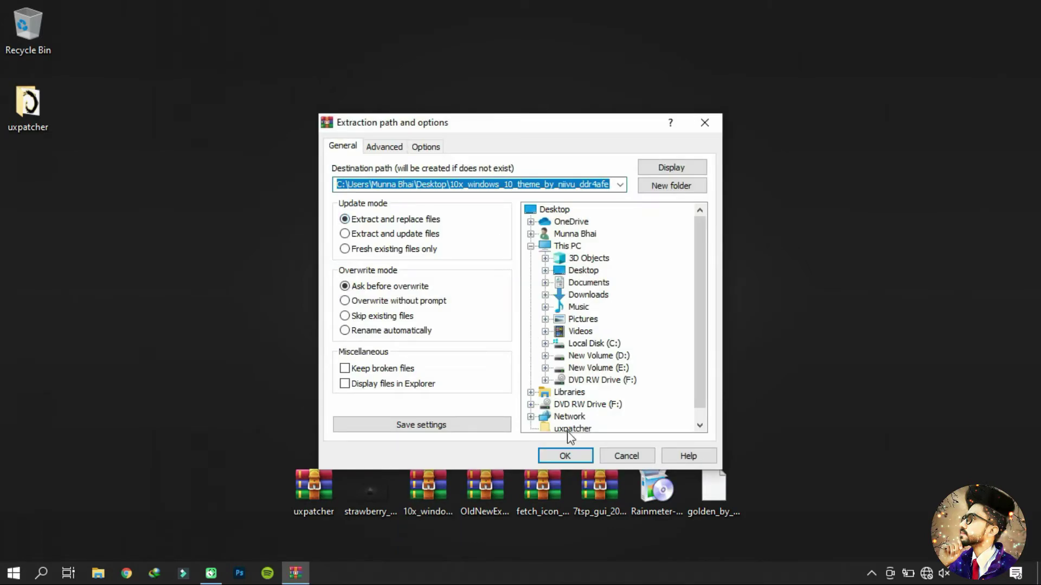
pyautogui.click(572, 455)
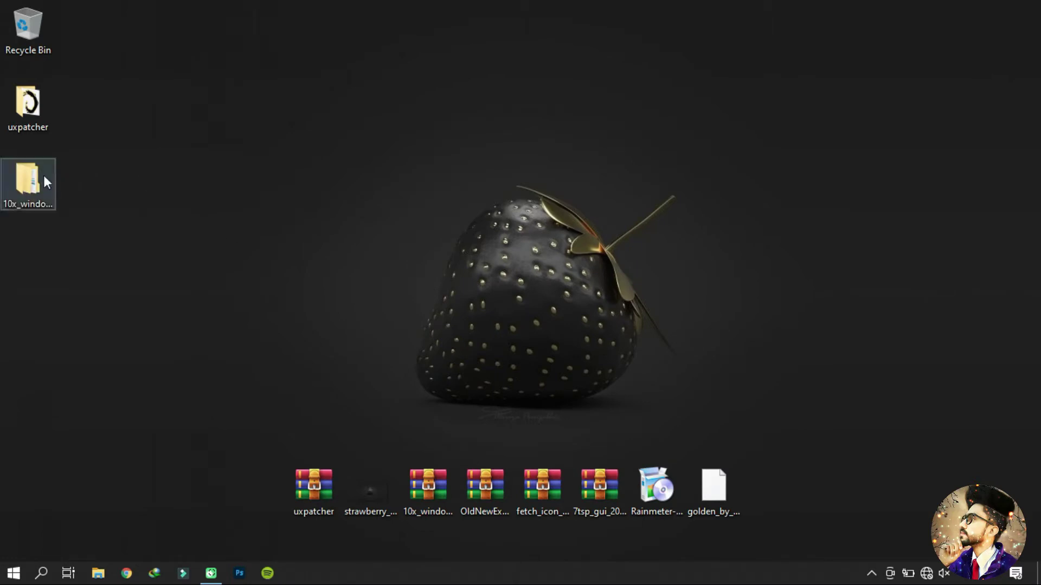
# Step: Copy the 10X folder and the four 10X theme files from the extracted archive's 10X\Windows 10 Theme folder
pyautogui.doubleClick(28, 179)
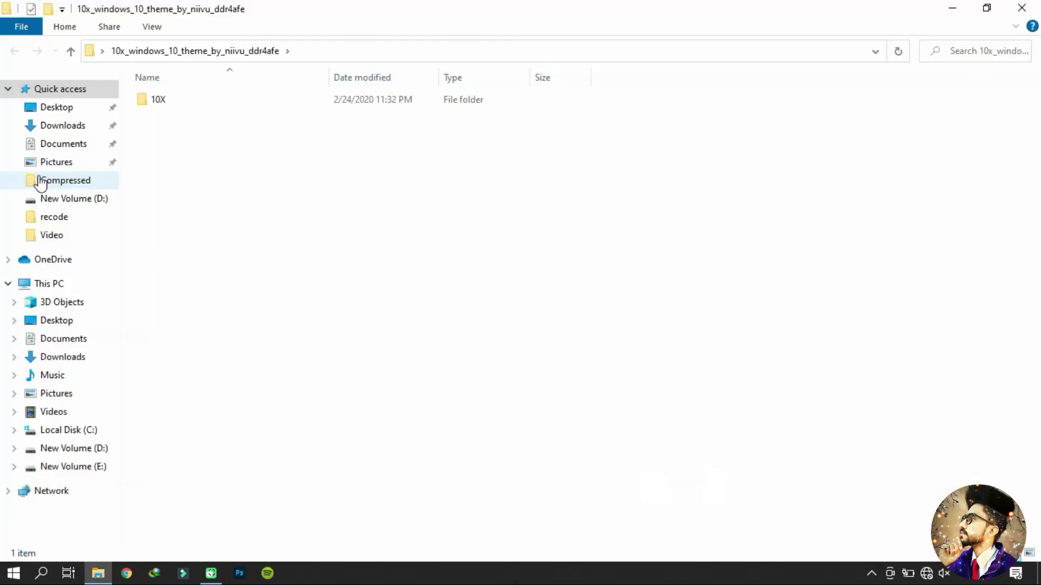
pyautogui.click(290, 99)
pyautogui.doubleClick(289, 100)
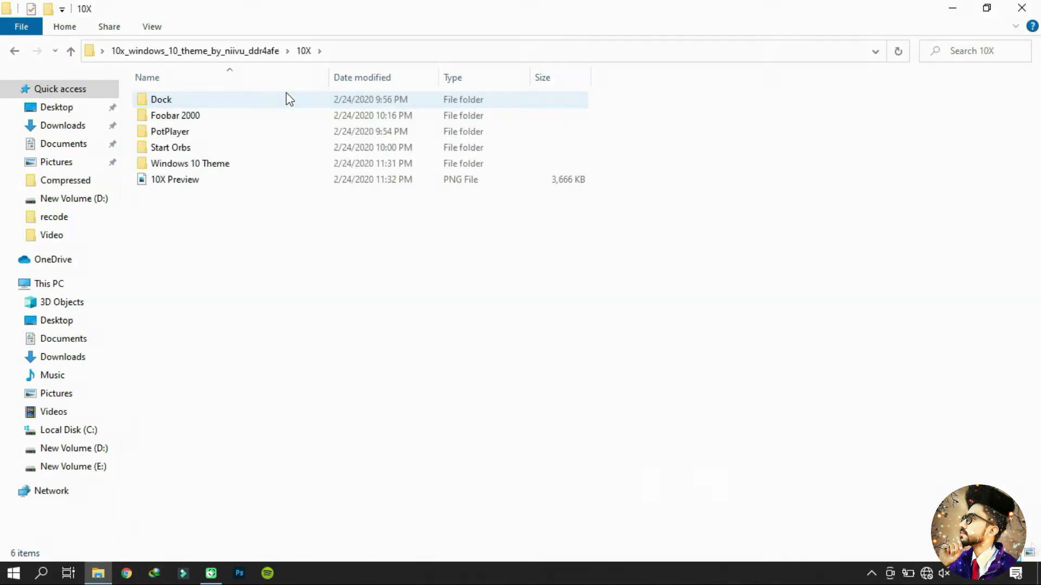
pyautogui.click(1030, 553)
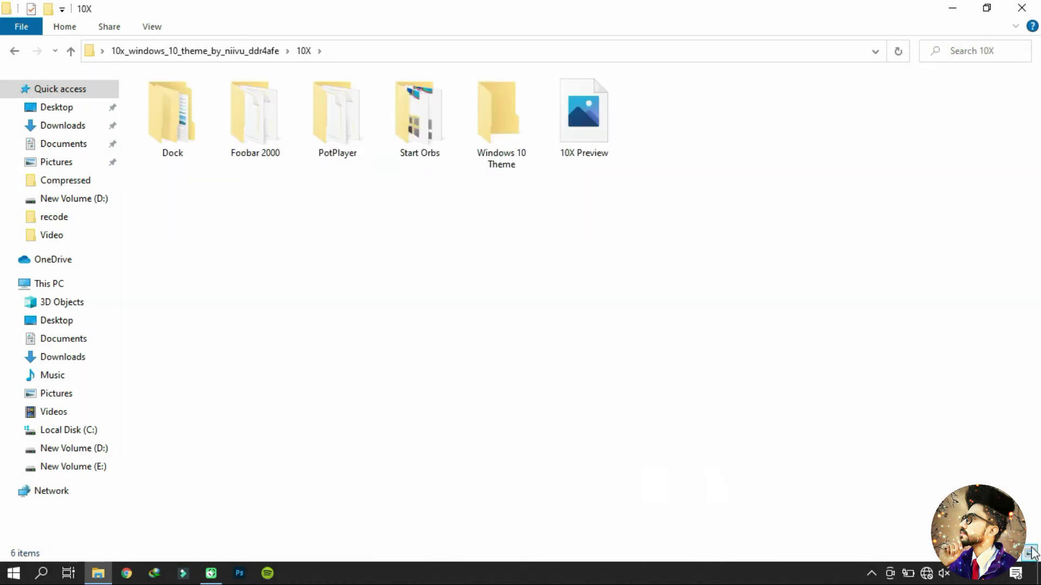
pyautogui.doubleClick(498, 150)
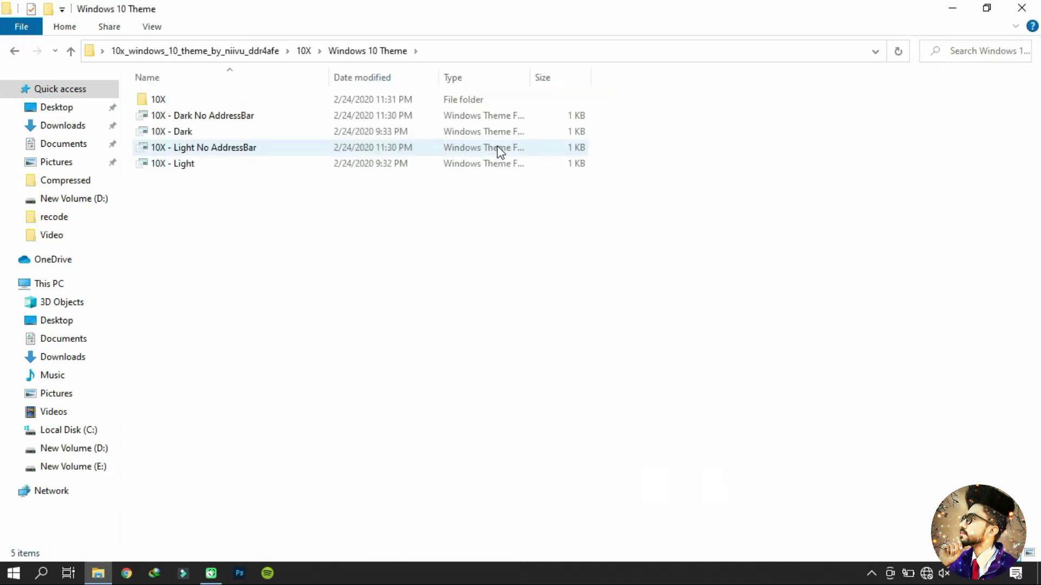
pyautogui.moveTo(591, 204); pyautogui.dragTo(405, 100)
pyautogui.rightClick(406, 99)
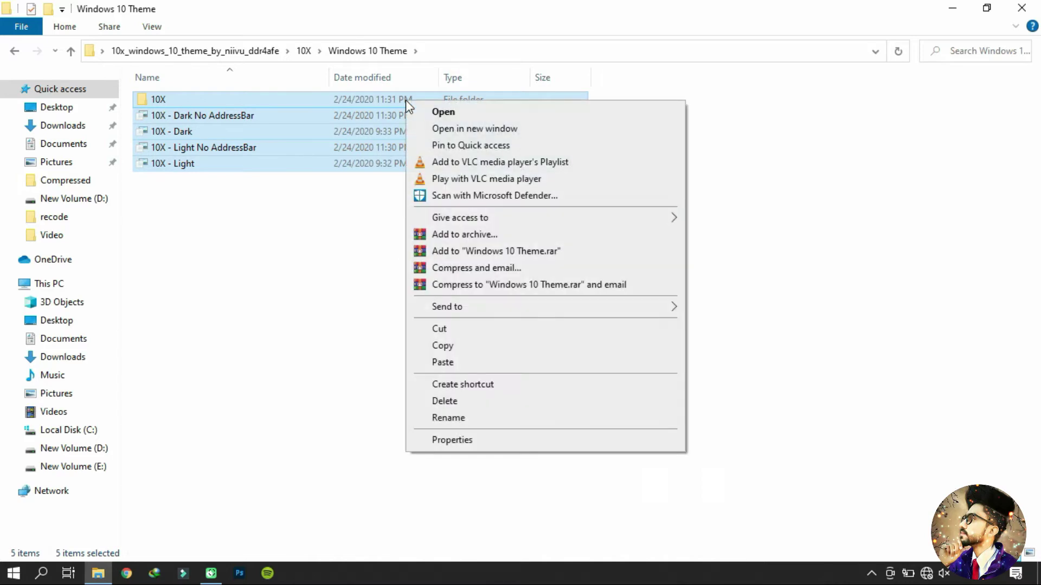
pyautogui.click(443, 346)
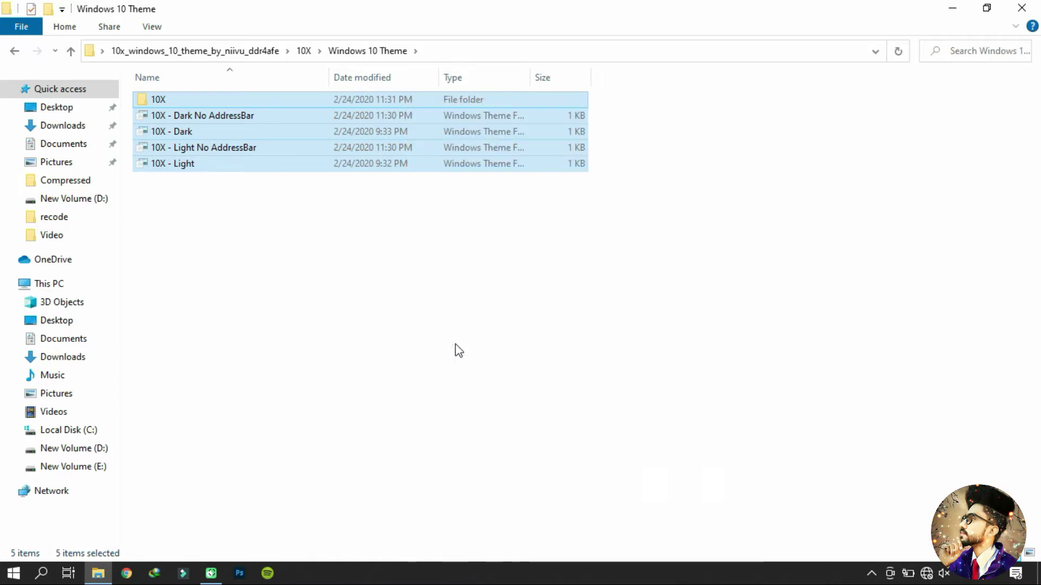
# Step: Go to the C:\Windows\Resources\Themes folder
pyautogui.click(89, 431)
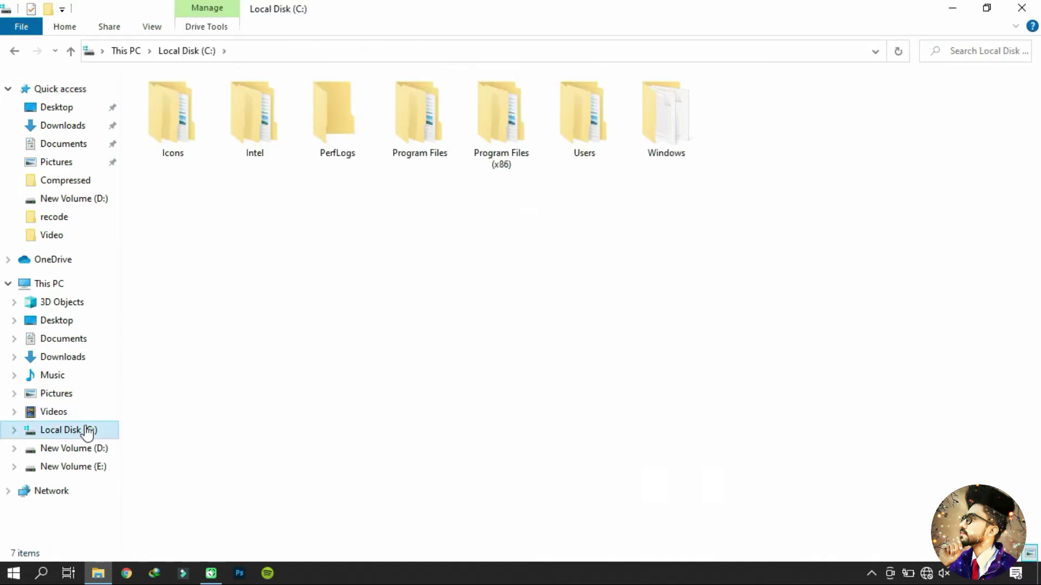
pyautogui.doubleClick(666, 158)
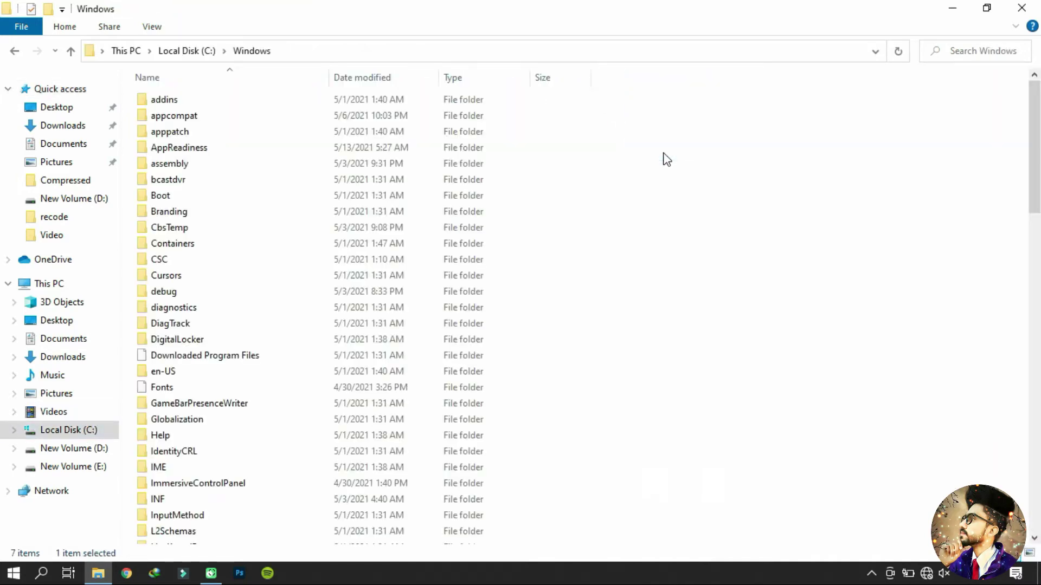
pyautogui.click(484, 181)
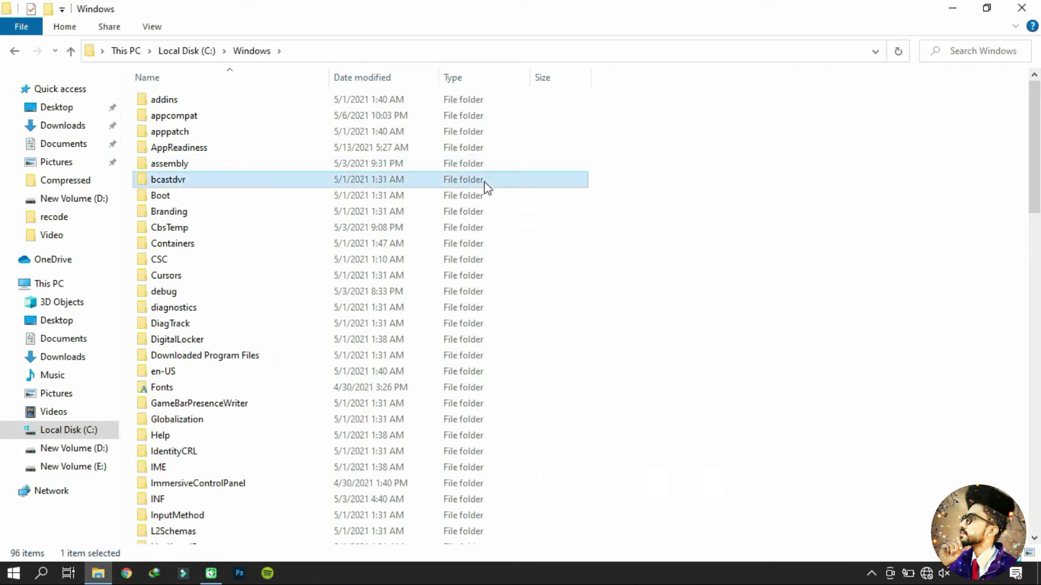
pyautogui.press('r')
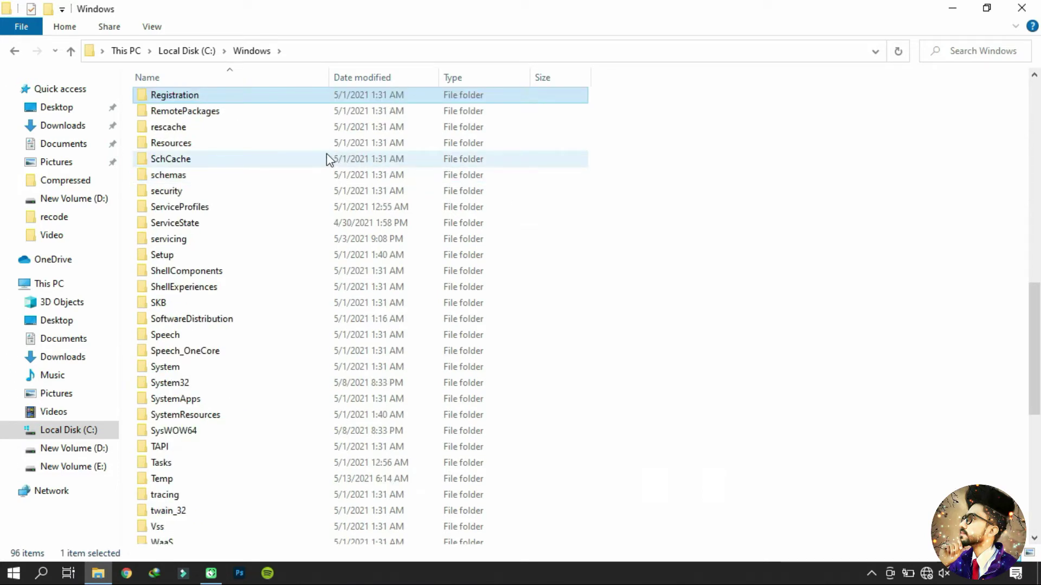
pyautogui.doubleClick(239, 144)
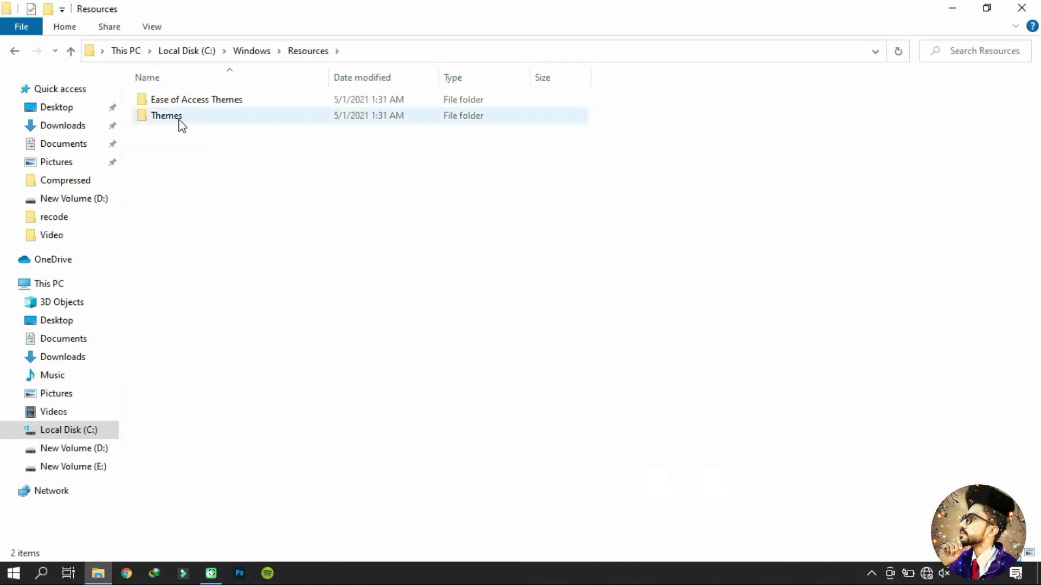
pyautogui.doubleClick(191, 119)
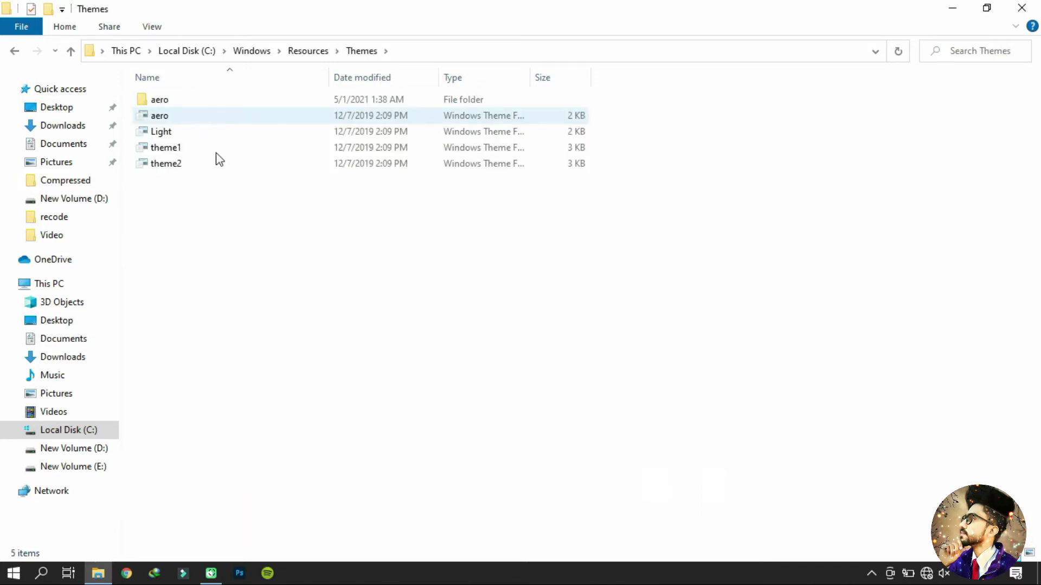
# Step: Paste the copied 10X theme items into the Themes folder, granting administrator permission for each item, and close the folder
pyautogui.rightClick(255, 221)
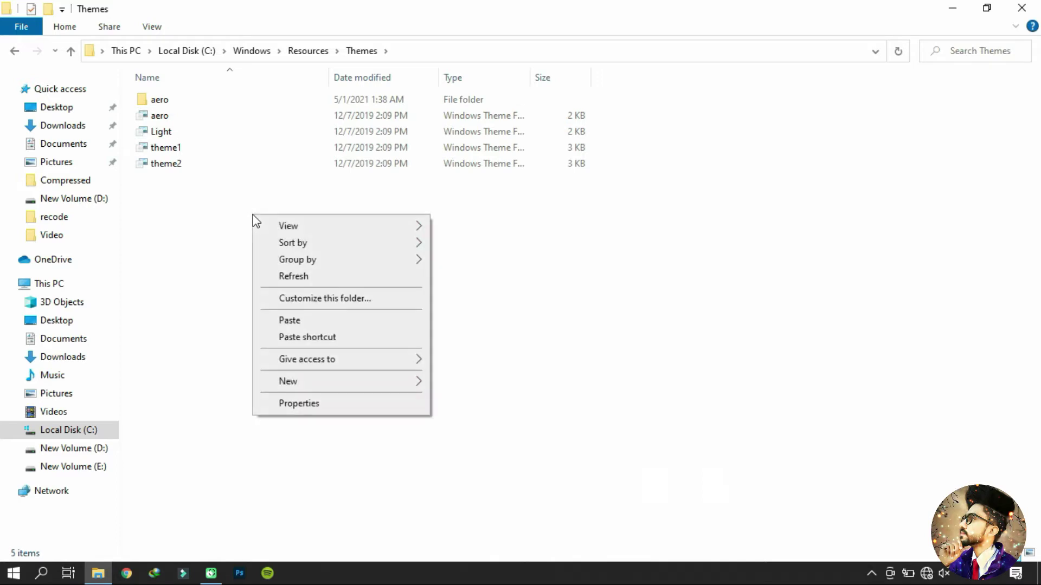
pyautogui.click(310, 322)
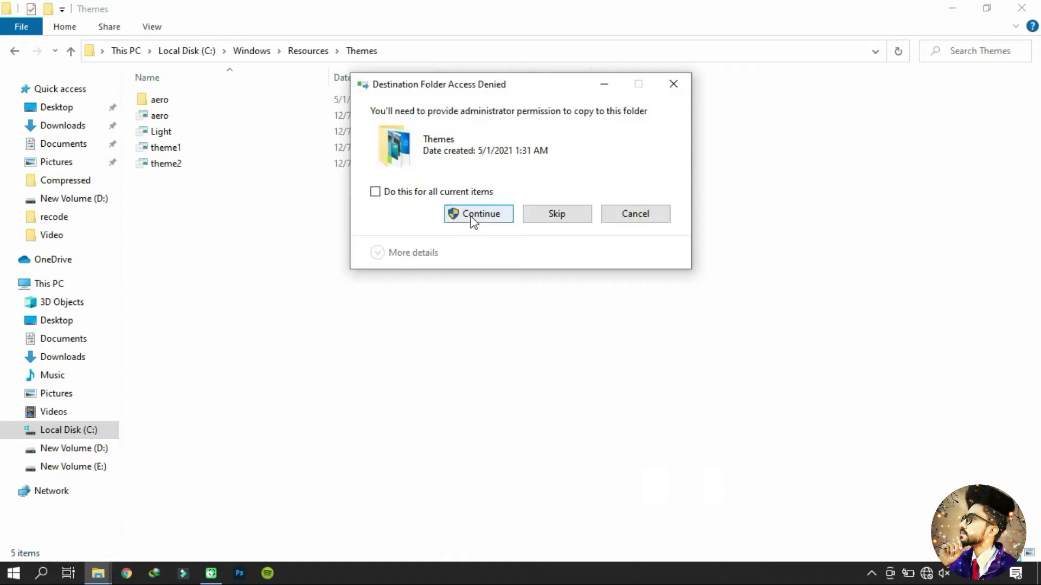
pyautogui.click(470, 214)
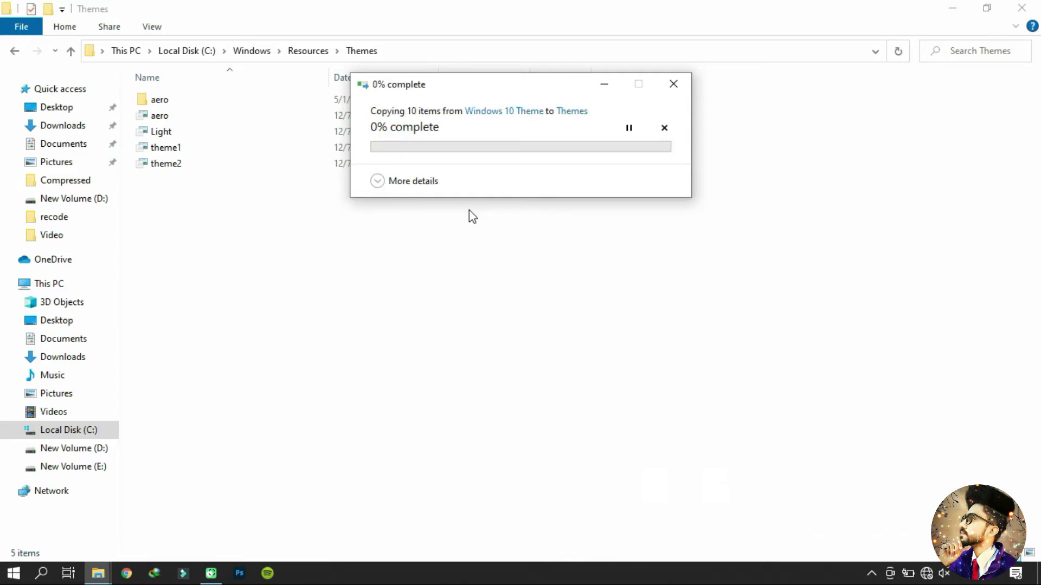
pyautogui.click(470, 213)
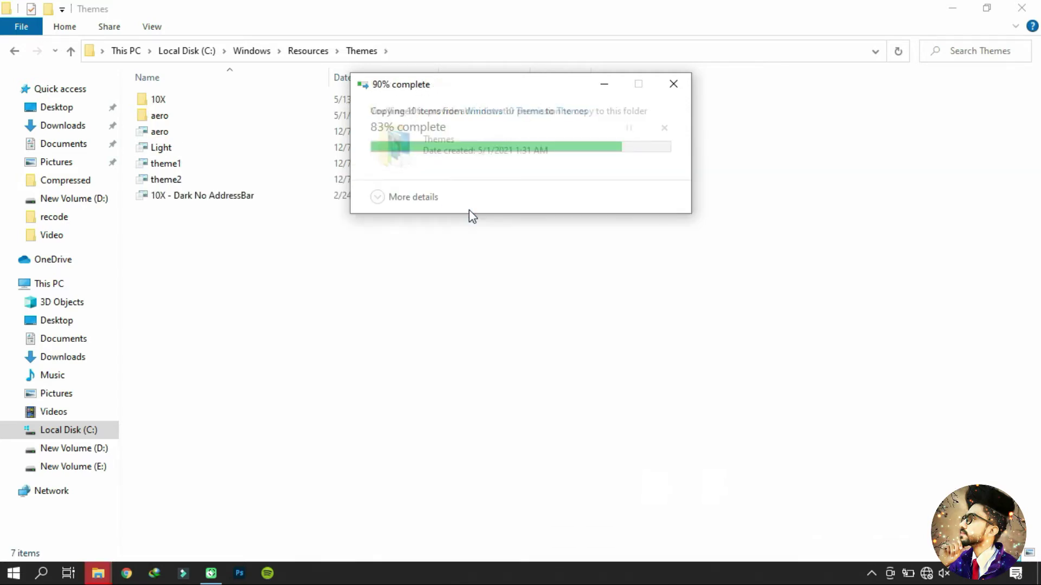
pyautogui.click(471, 212)
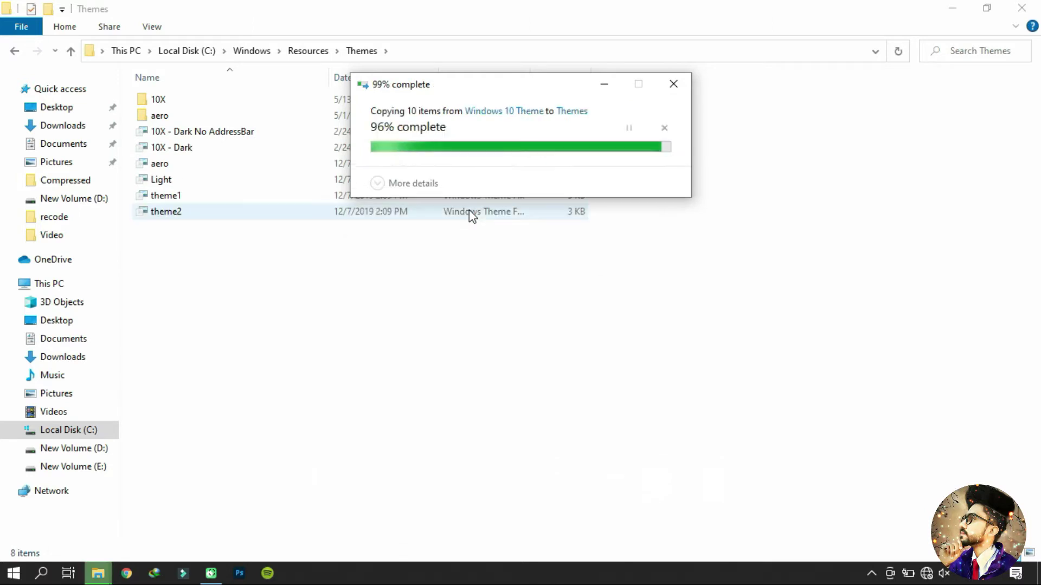
pyautogui.click(471, 215)
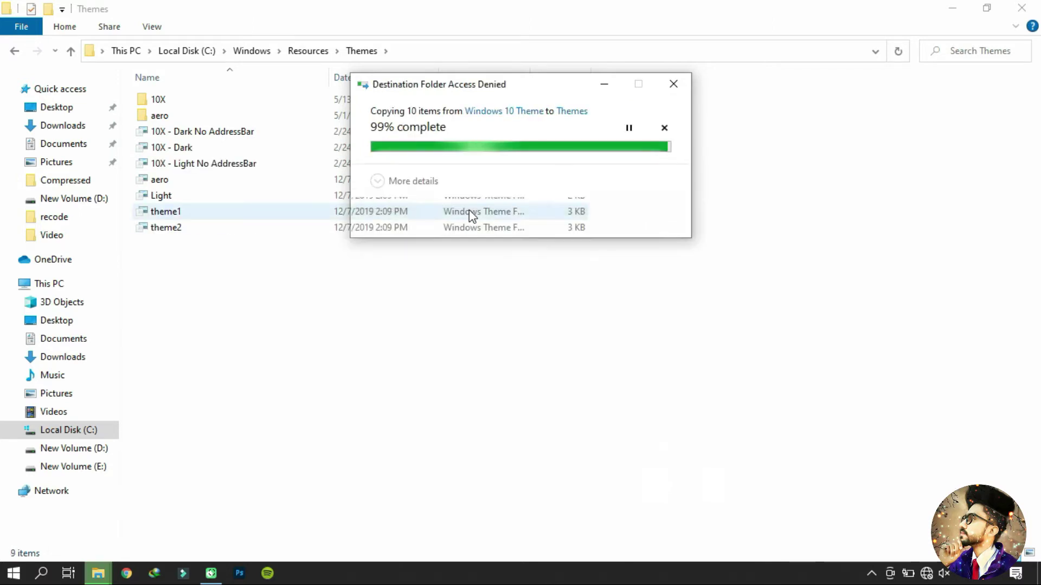
pyautogui.click(470, 214)
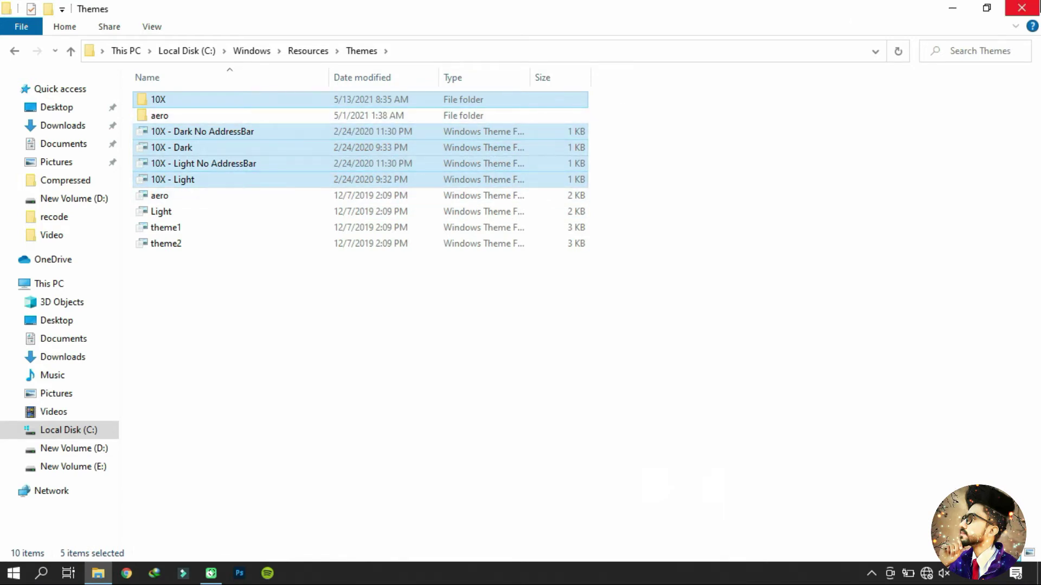
pyautogui.click(1021, 7)
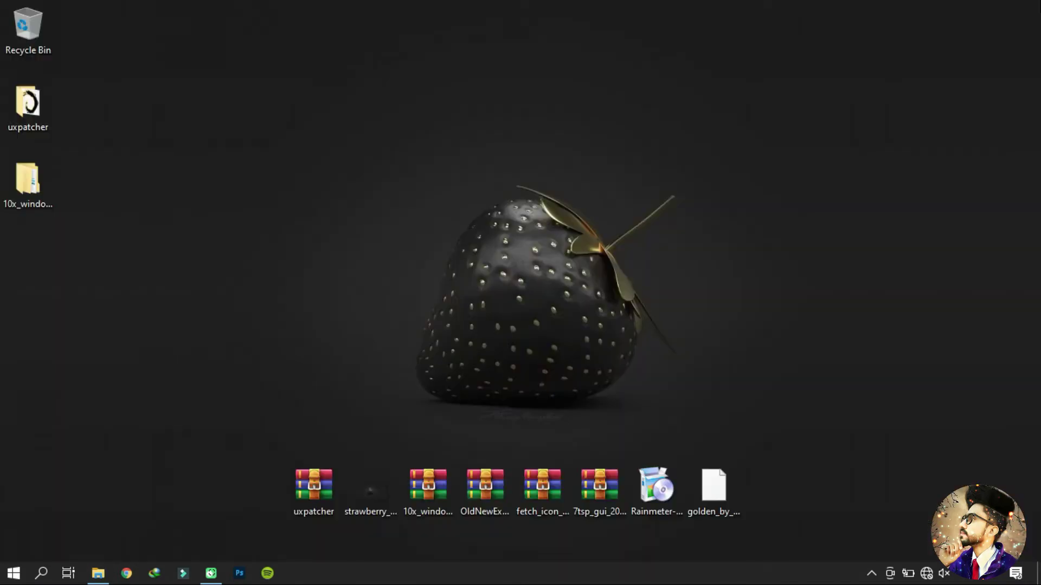
# Step: Apply the 10X - Dark theme in the personalization settings, close them, and check the new look in a File Explorer window
pyautogui.rightClick(770, 174)
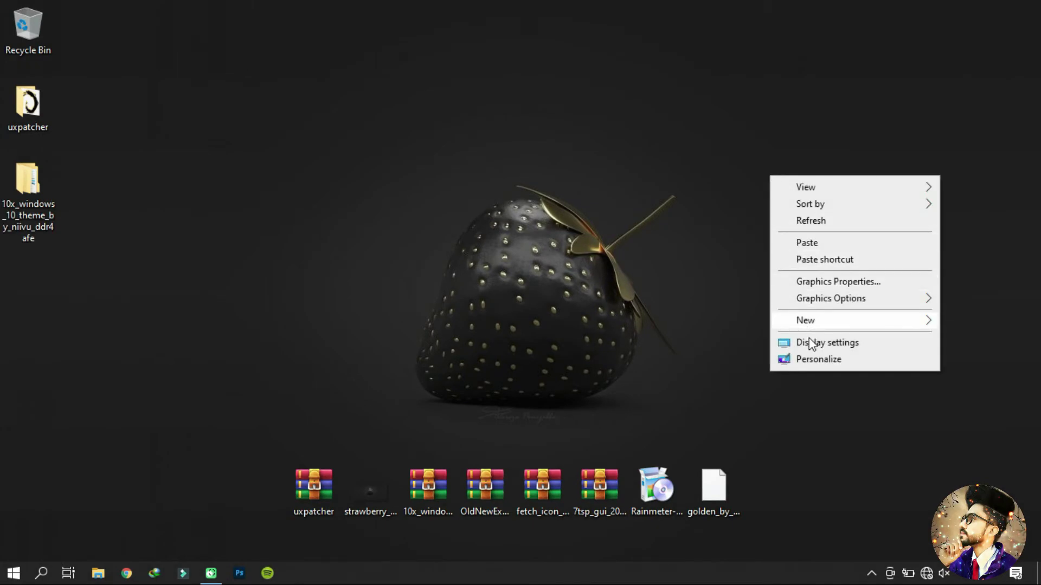
pyautogui.click(811, 358)
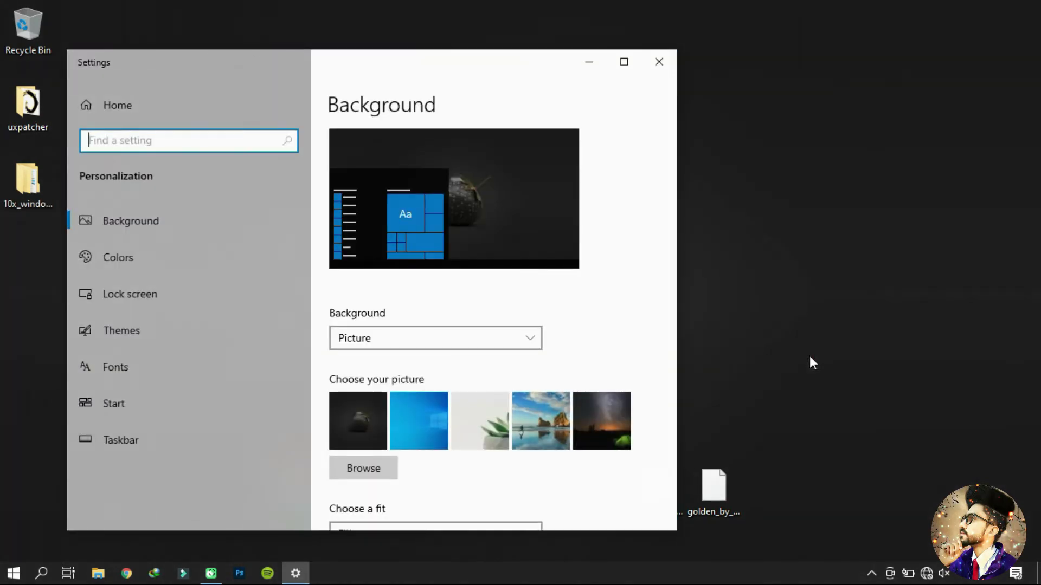
pyautogui.click(623, 62)
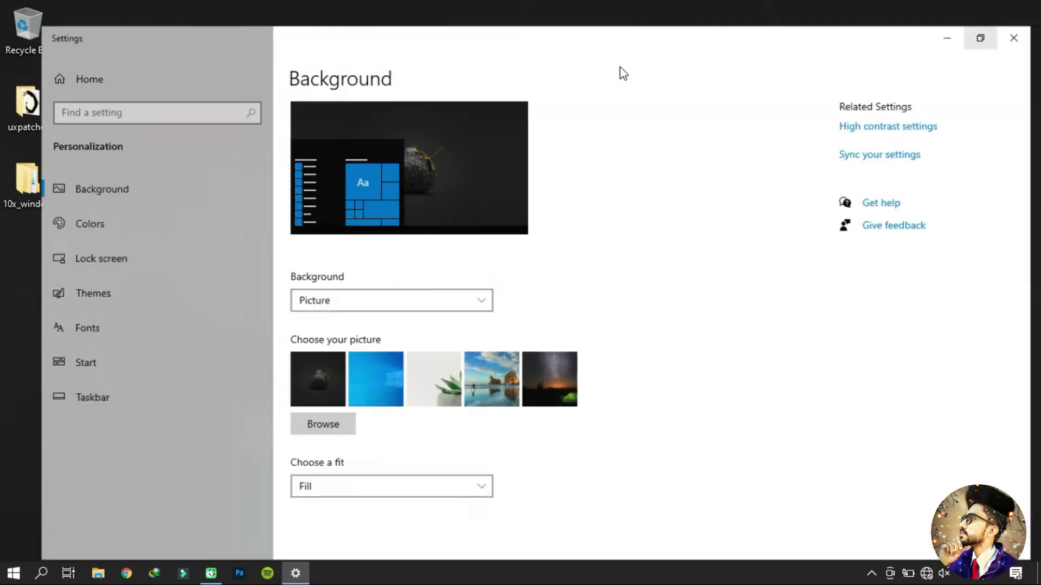
pyautogui.click(89, 275)
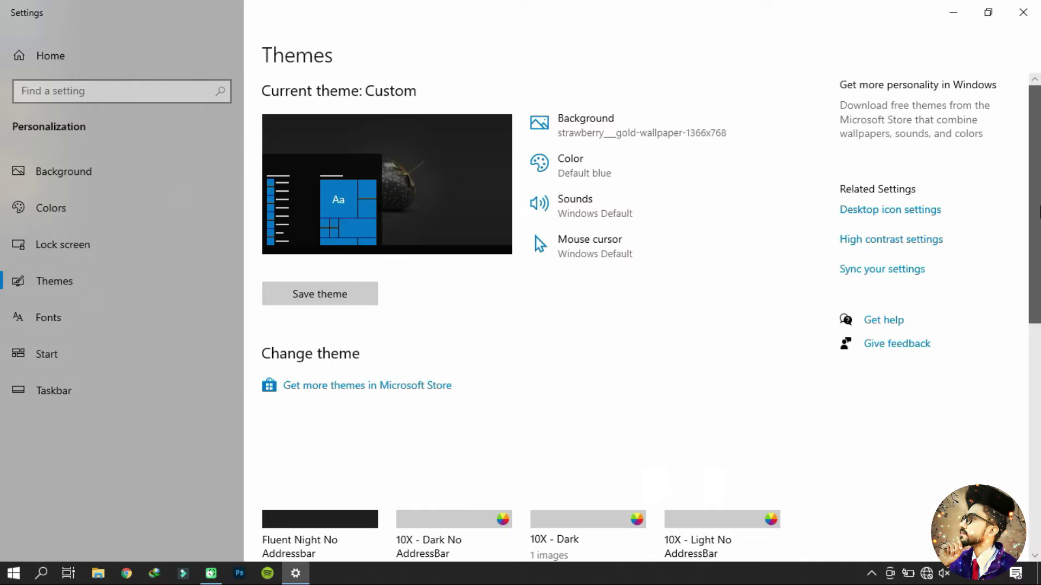
pyautogui.moveTo(1039, 197); pyautogui.dragTo(1038, 325)
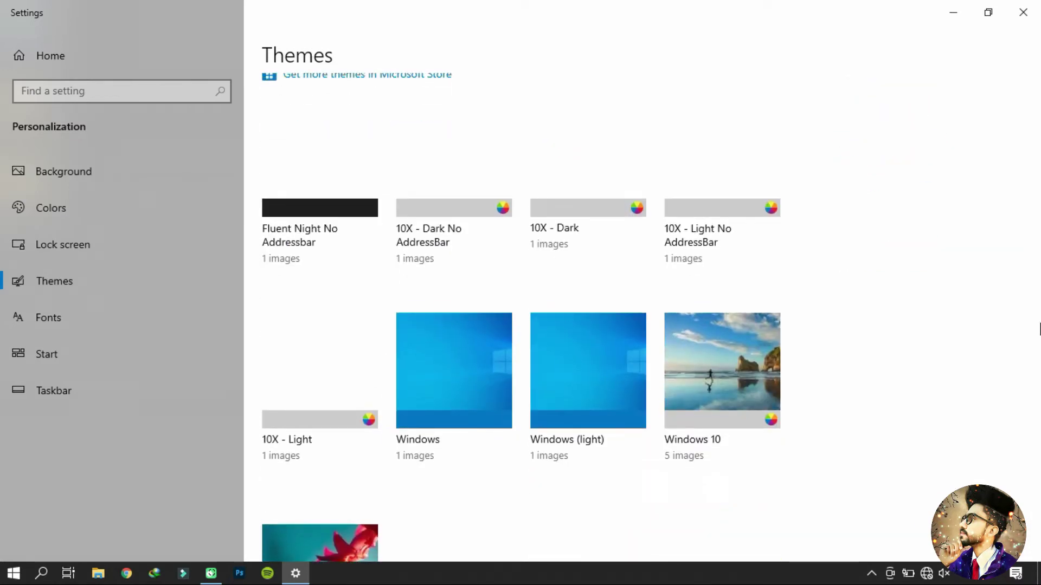
pyautogui.click(616, 234)
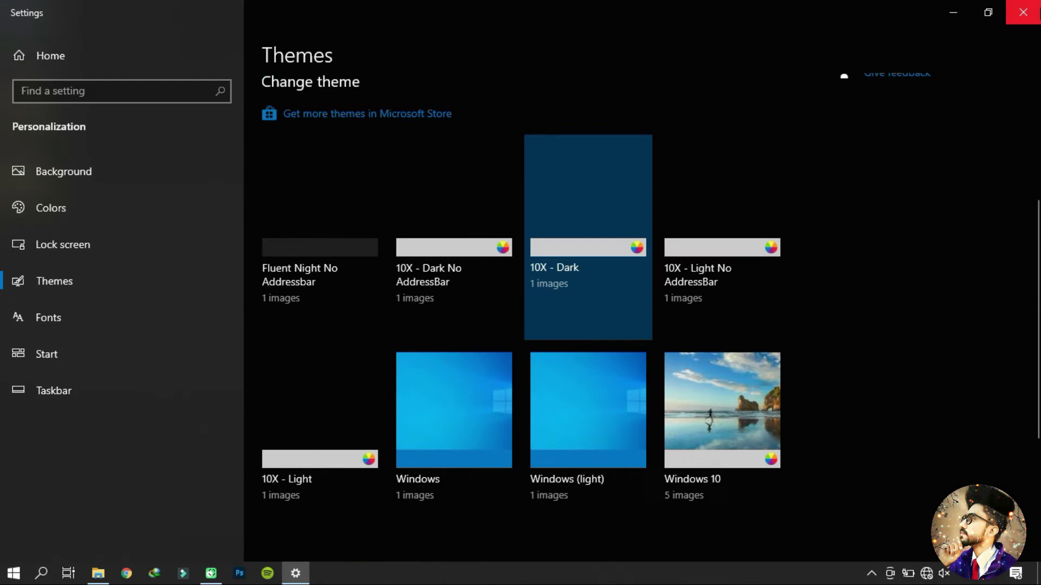
pyautogui.click(1023, 12)
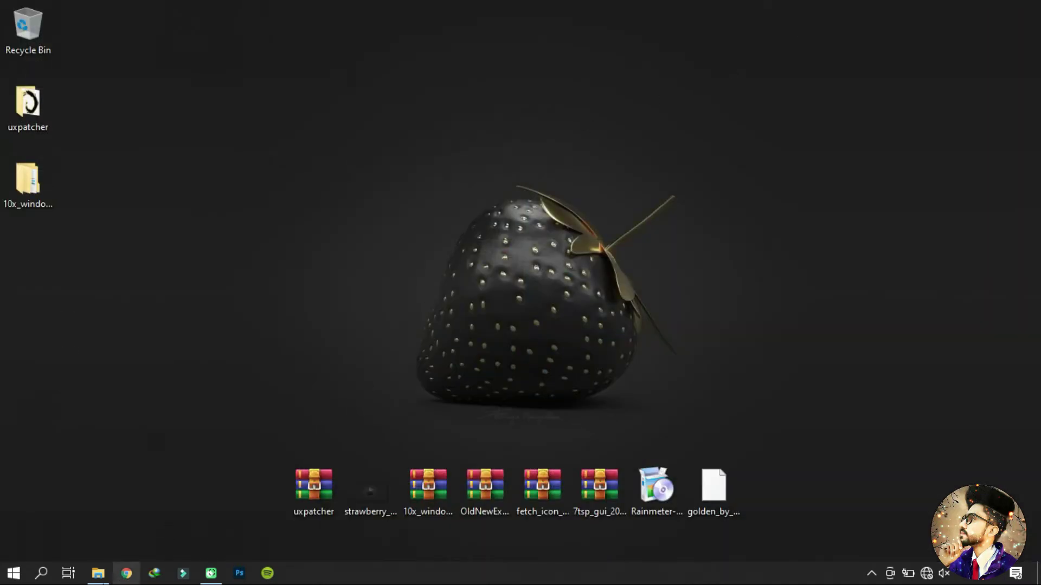
pyautogui.click(98, 573)
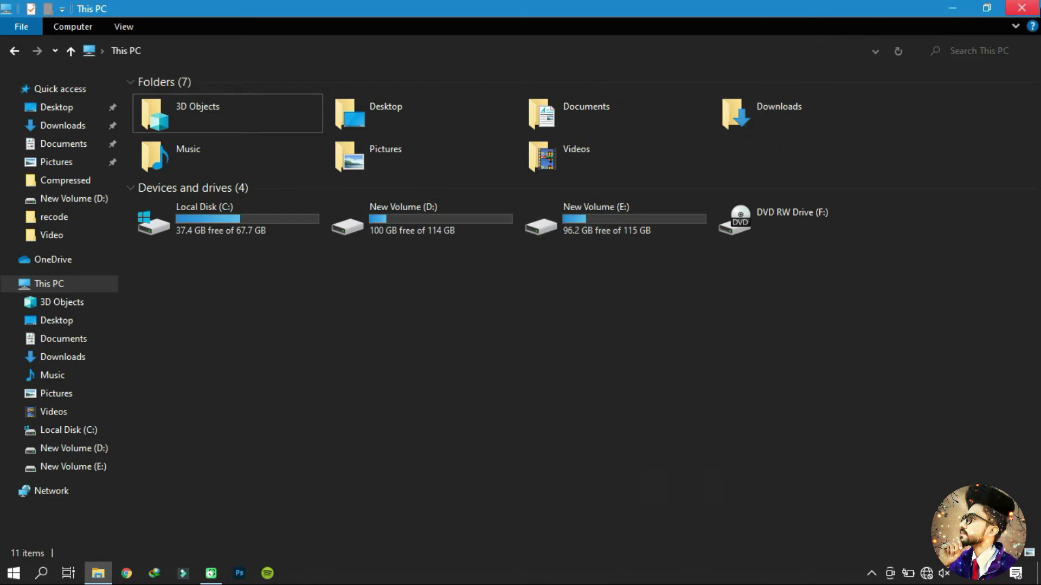
pyautogui.click(1021, 7)
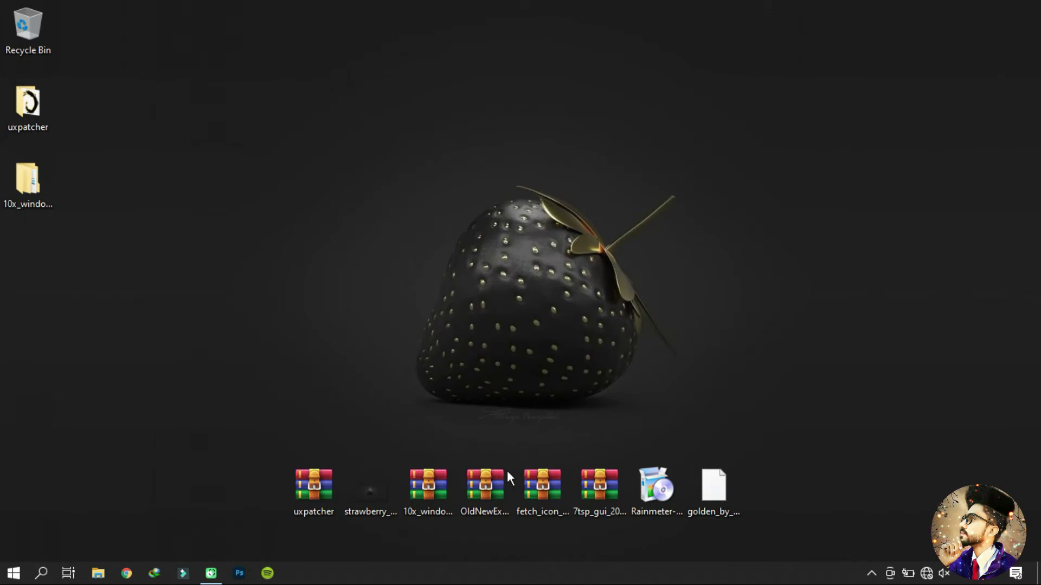
# Step: Extract the OldNewExplorer archive into an OldNewExplorer folder on the desktop
pyautogui.click(487, 495)
pyautogui.rightClick(487, 496)
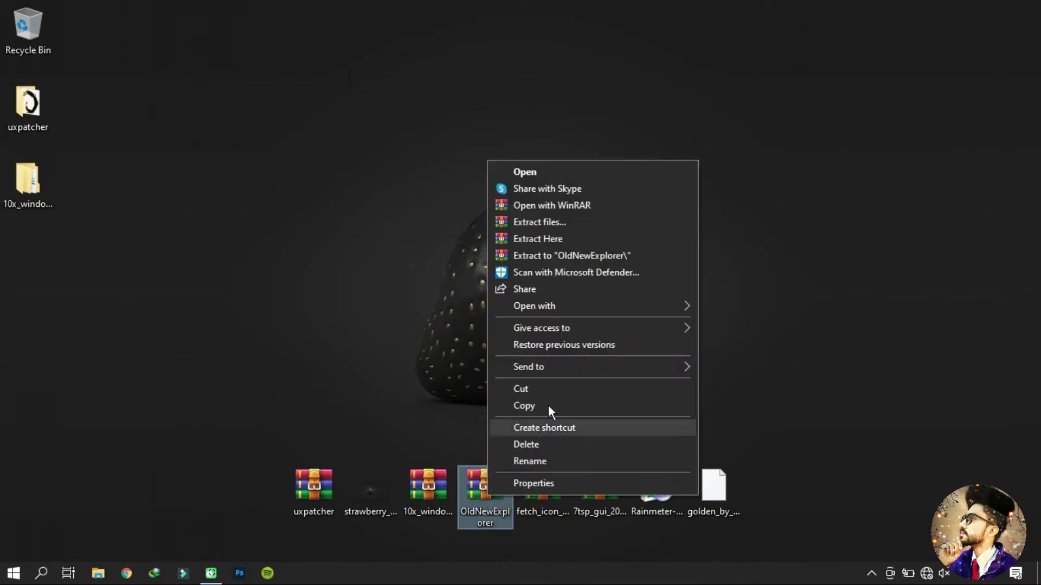
pyautogui.click(565, 224)
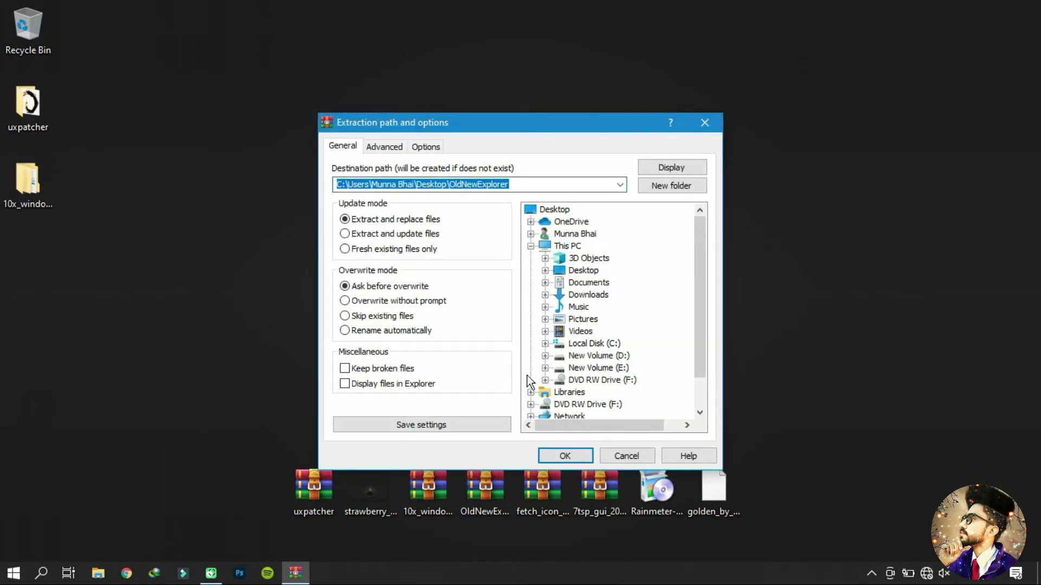
pyautogui.click(564, 456)
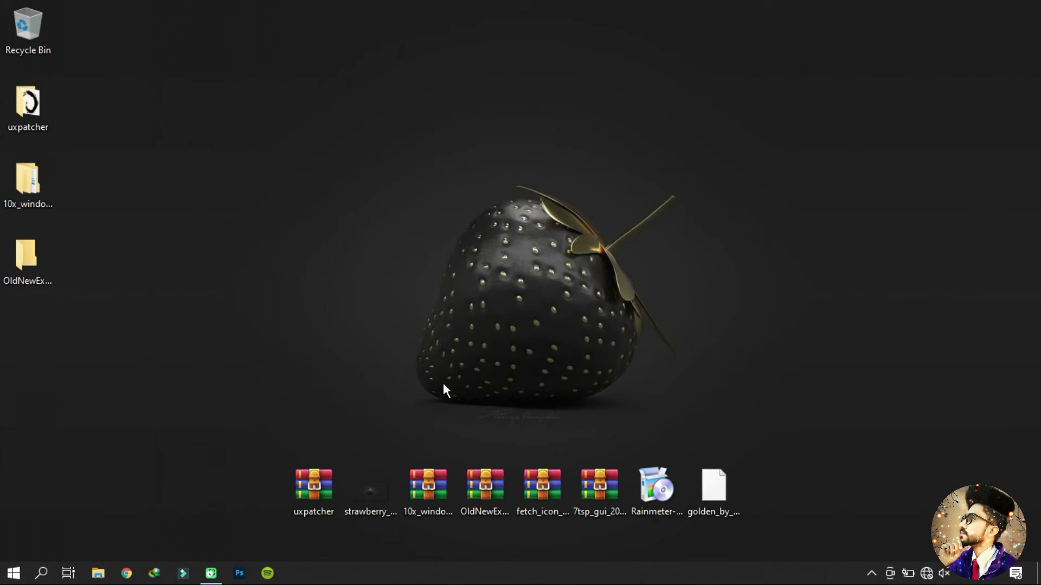
# Step: Show the OldNewExplorer folder's files as large icons and run OldNewExplorerCfg as administrator
pyautogui.doubleClick(35, 247)
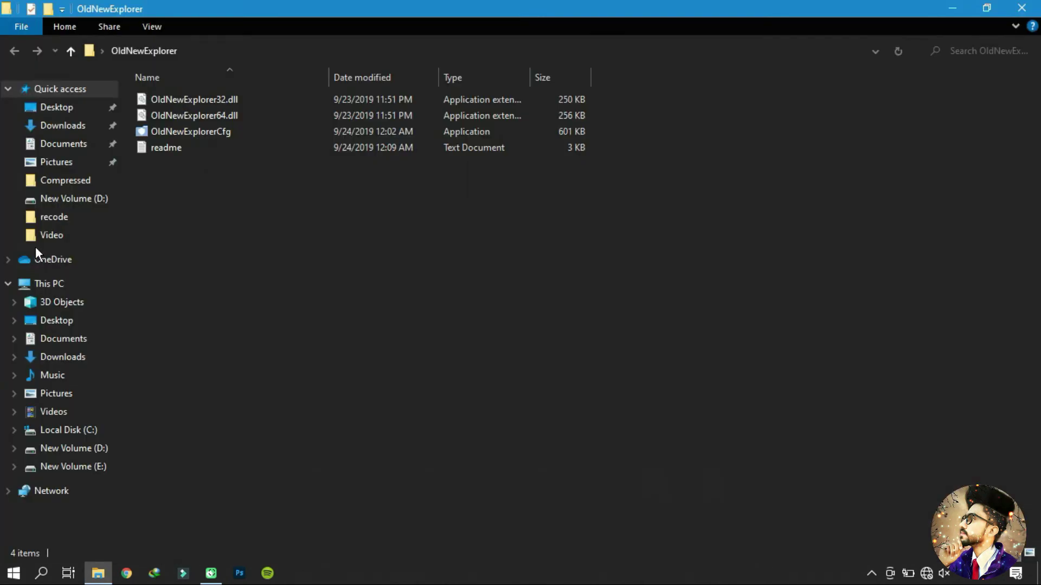
pyautogui.click(1028, 554)
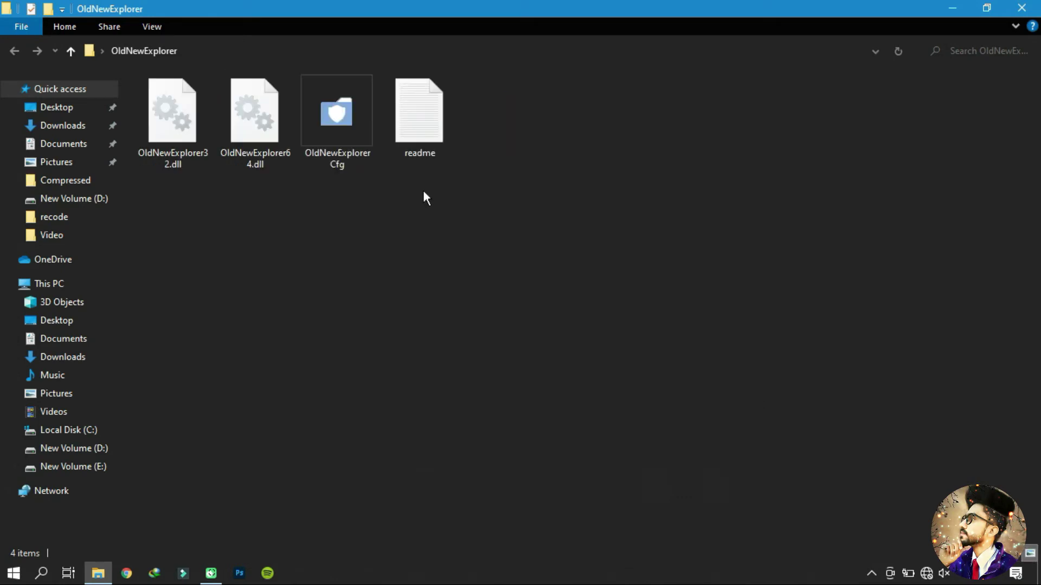
pyautogui.click(350, 154)
pyautogui.rightClick(350, 154)
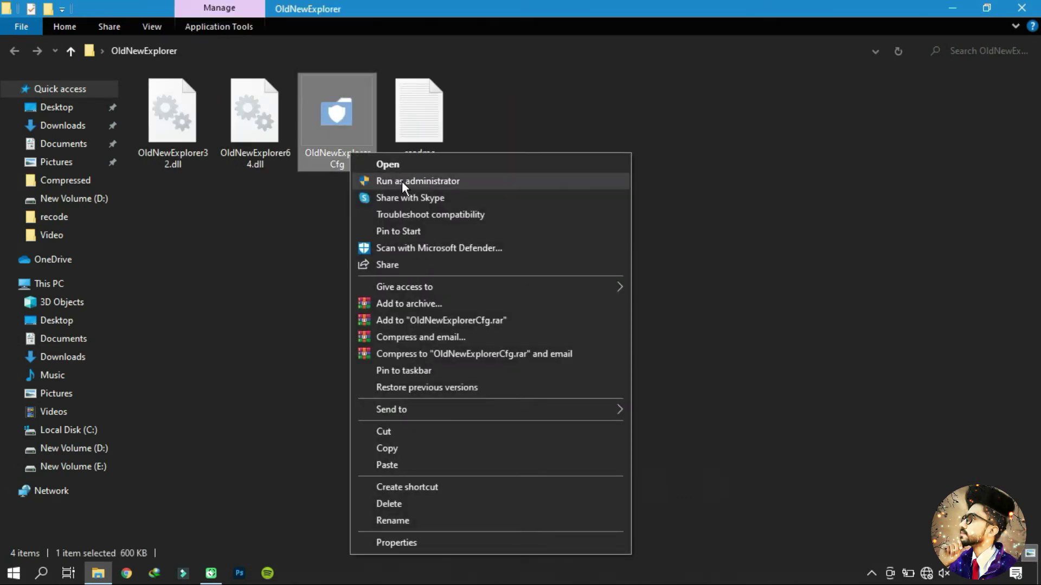
pyautogui.click(436, 181)
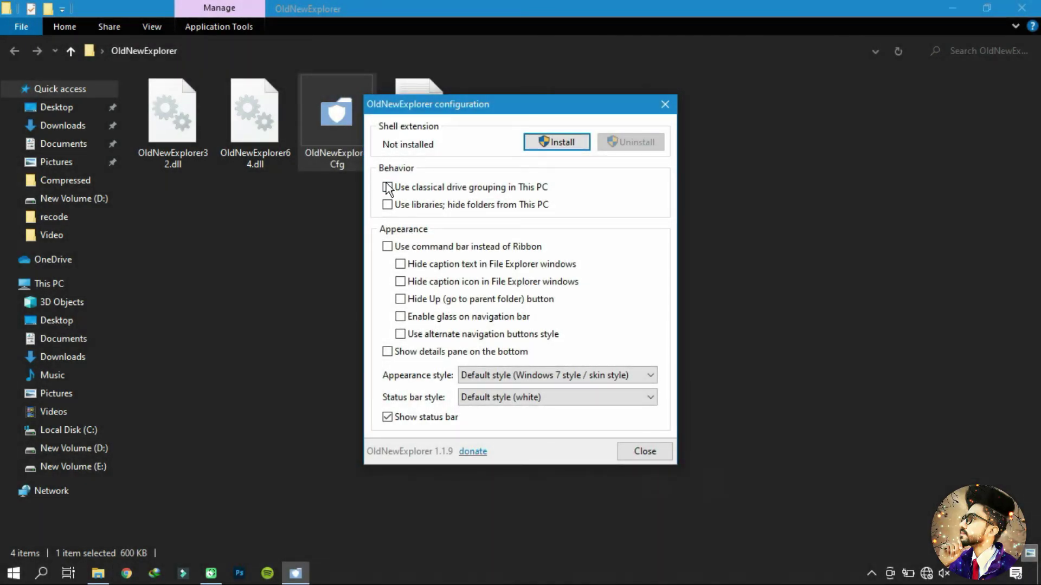
# Step: Enable classical drive grouping, libraries instead of This PC folders, and the command bar, hiding caption text, caption icon and the Up button
pyautogui.click(387, 190)
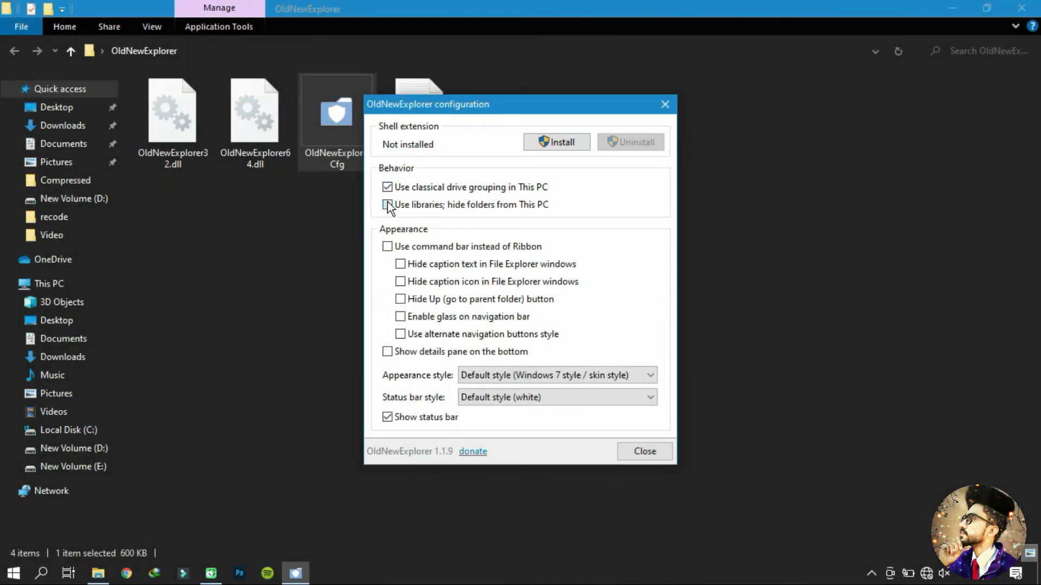
pyautogui.click(387, 205)
pyautogui.click(387, 247)
pyautogui.click(400, 264)
pyautogui.click(400, 282)
pyautogui.click(400, 299)
pyautogui.click(400, 317)
pyautogui.click(401, 331)
# Step: Install the OldNewExplorer shell extension, then close the configuration and the OldNewExplorer folder
pyautogui.click(542, 142)
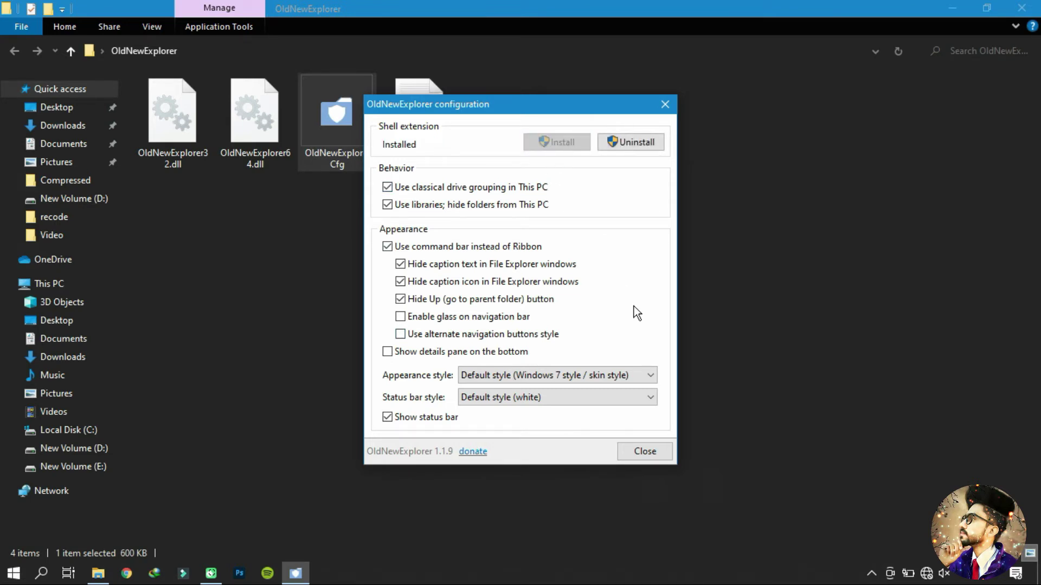
pyautogui.click(660, 454)
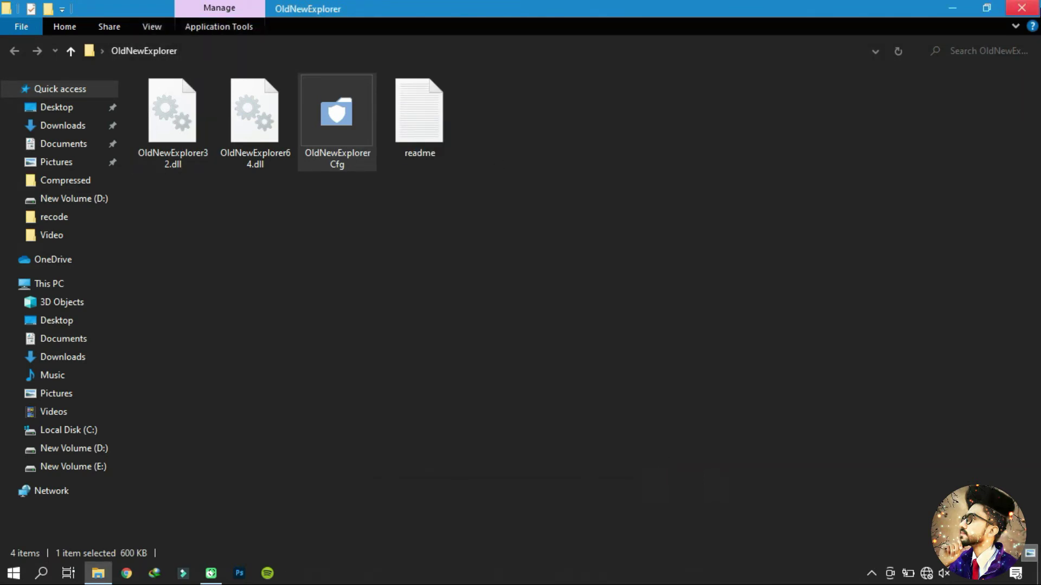
pyautogui.click(1021, 8)
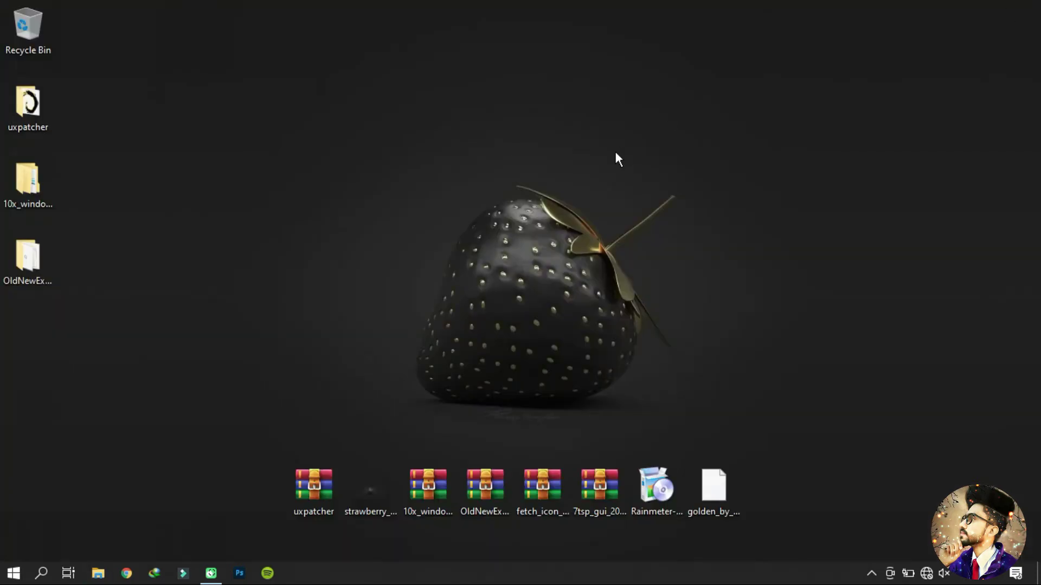
# Step: Check the changed File Explorer layout in a new window at This PC, and close the window
pyautogui.click(98, 576)
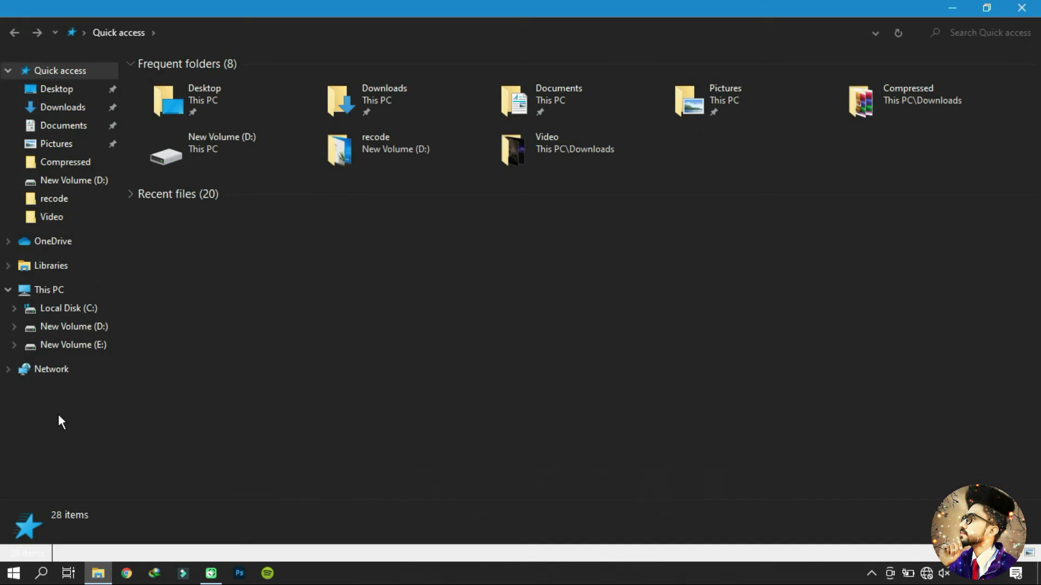
pyautogui.click(50, 294)
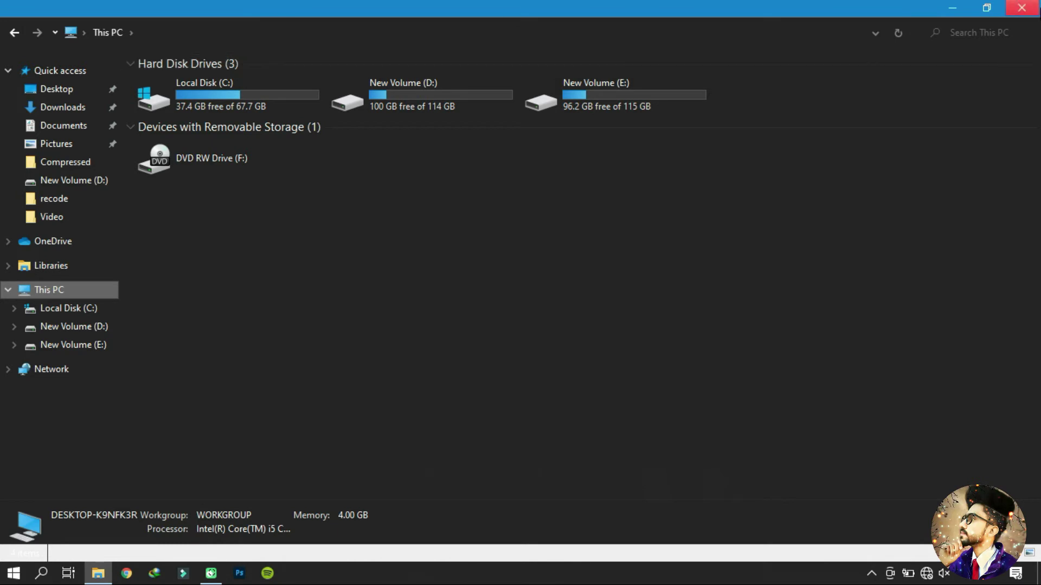
pyautogui.click(1021, 8)
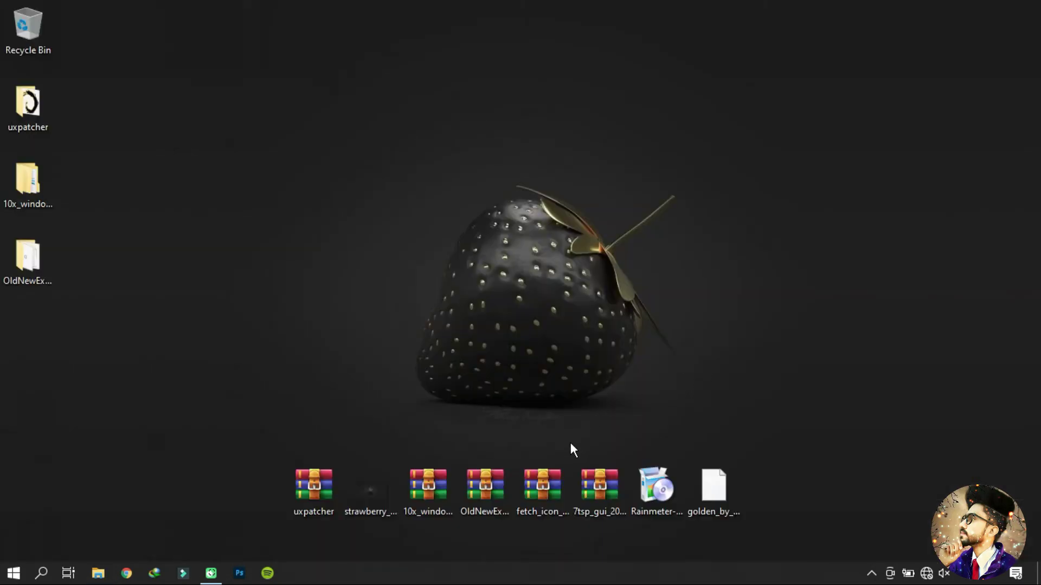
# Step: Extract the fetch_icon_theme archive into a folder of the same name on the desktop
pyautogui.click(553, 481)
pyautogui.rightClick(553, 480)
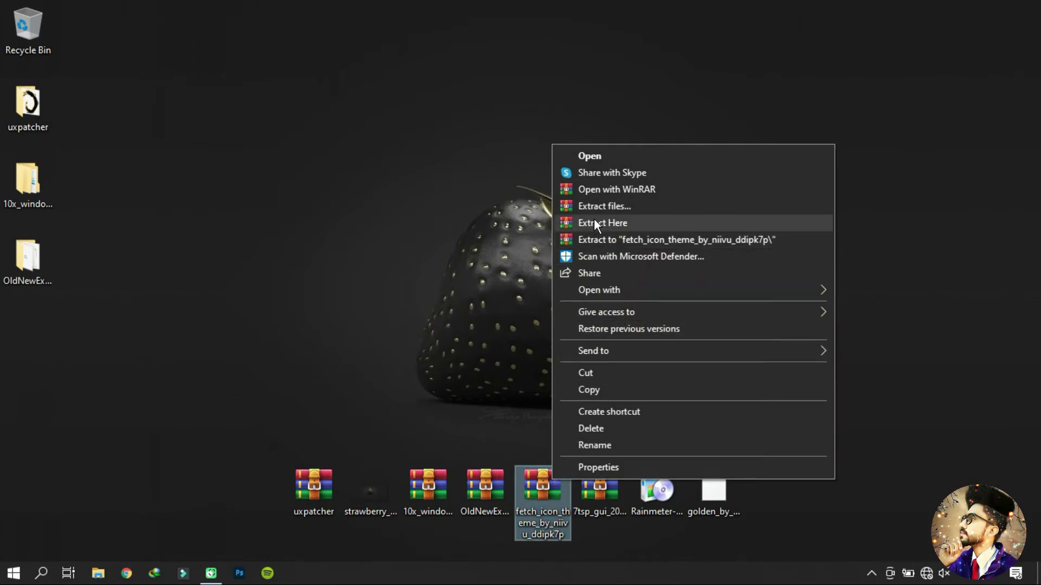
pyautogui.click(656, 205)
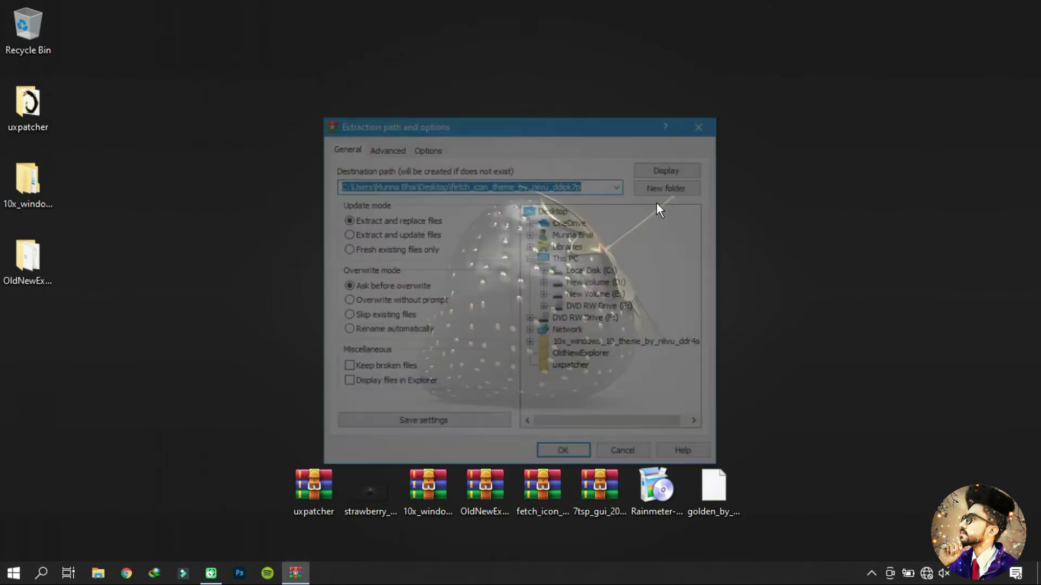
pyautogui.click(578, 455)
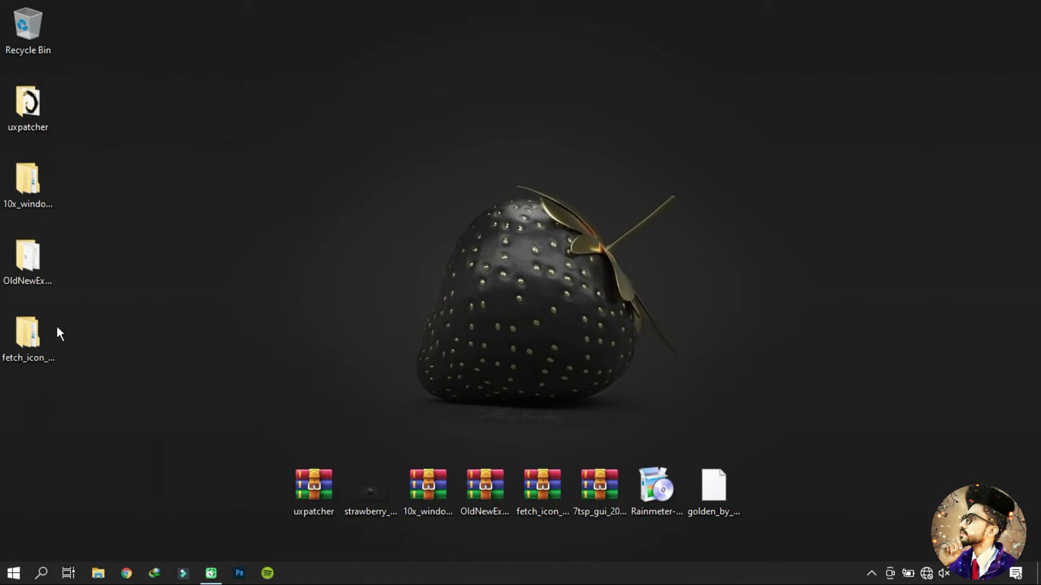
# Step: Open the Fetch Icon Theme UPDATED folder inside the extracted icon theme folder and show its files as large icons
pyautogui.doubleClick(28, 337)
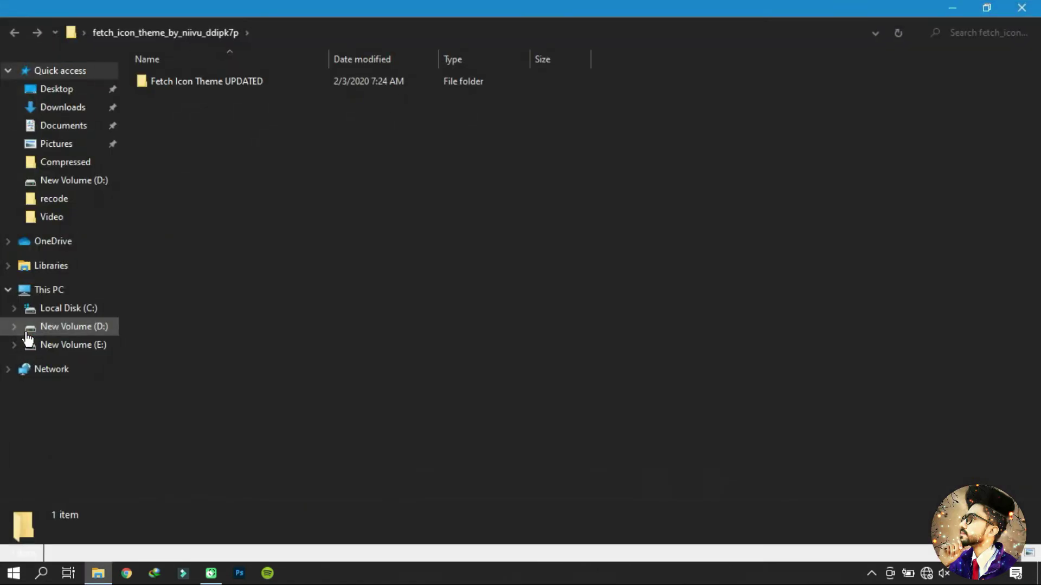
pyautogui.doubleClick(212, 87)
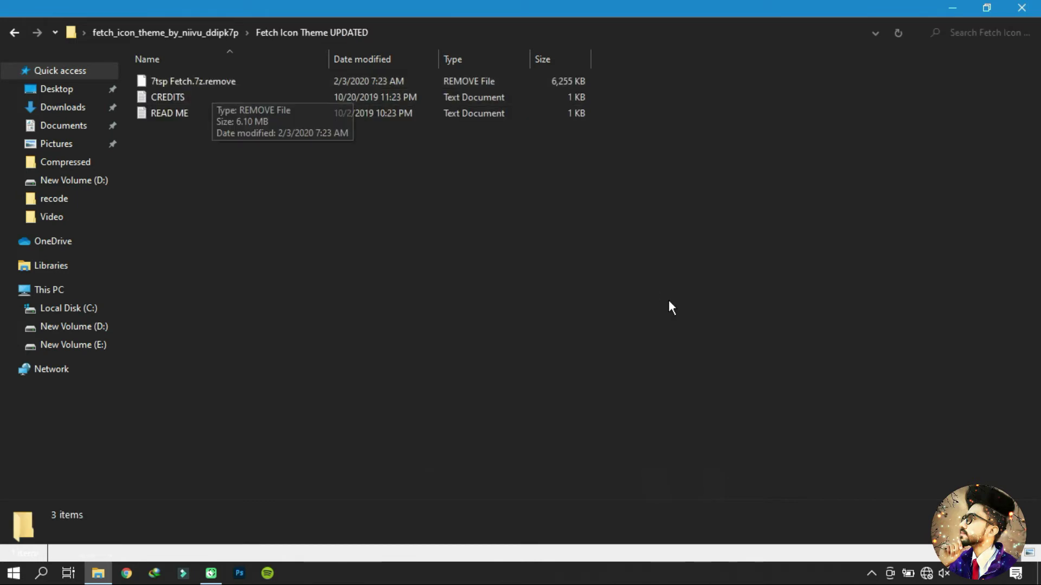
pyautogui.click(1028, 553)
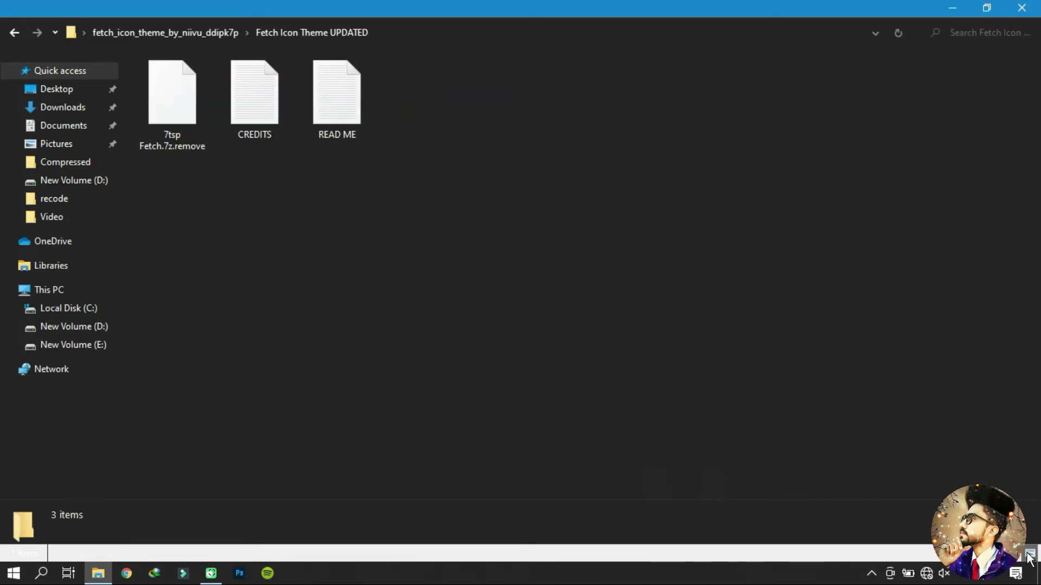
# Step: Rename 7tsp Fetch.7z.remove to 7tsp Fetch.7z, accept the extension change, and close the folder
pyautogui.rightClick(174, 133)
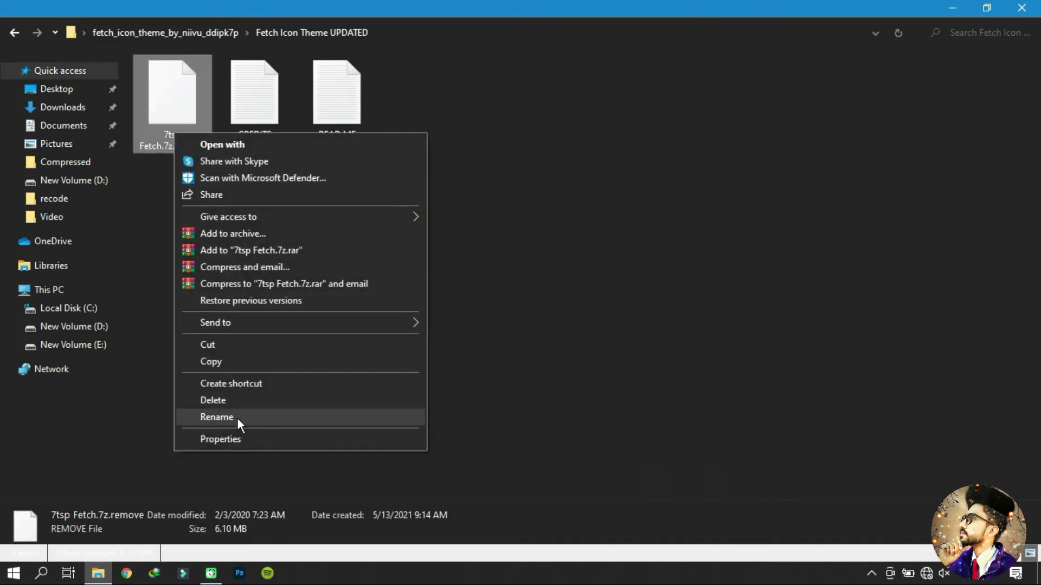
pyautogui.click(239, 418)
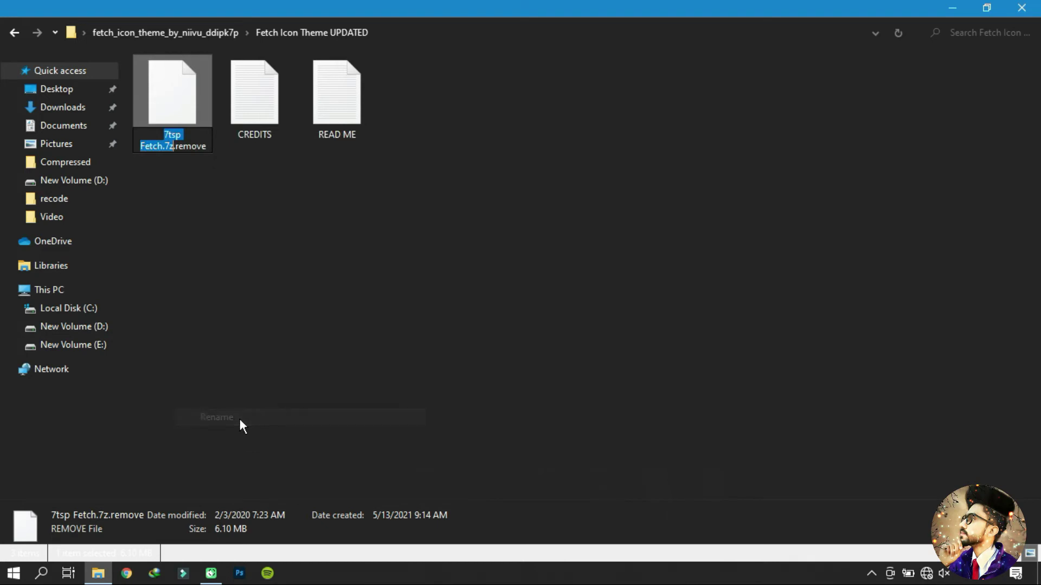
pyautogui.click(209, 146)
pyautogui.press('BackSpace')
pyautogui.press('BackSpace')
pyautogui.press('BackSpace')
pyautogui.press('BackSpace')
pyautogui.press('BackSpace')
pyautogui.press('BackSpace')
pyautogui.press('BackSpace')
pyautogui.press('Return')
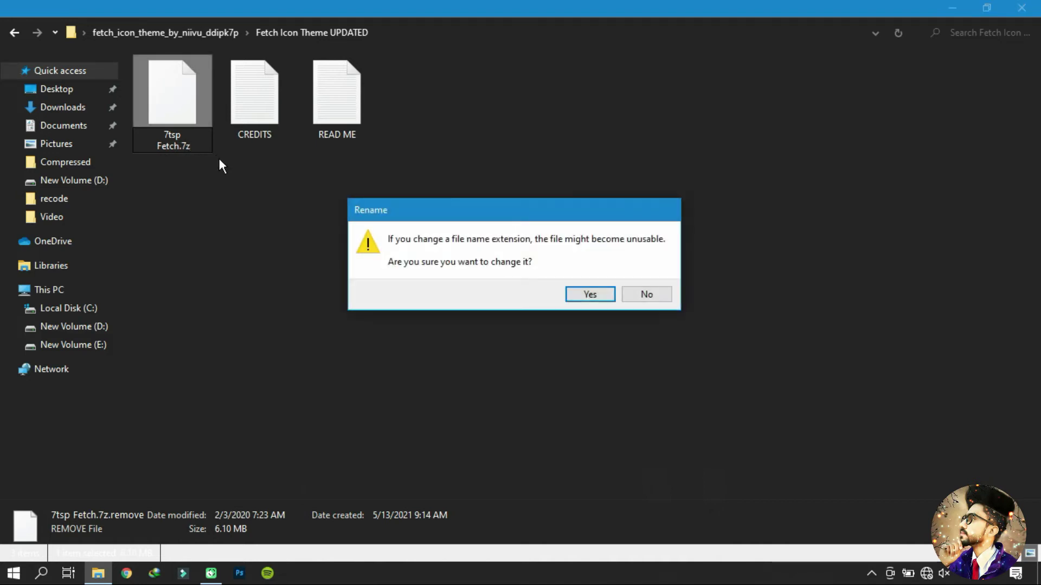
pyautogui.click(588, 294)
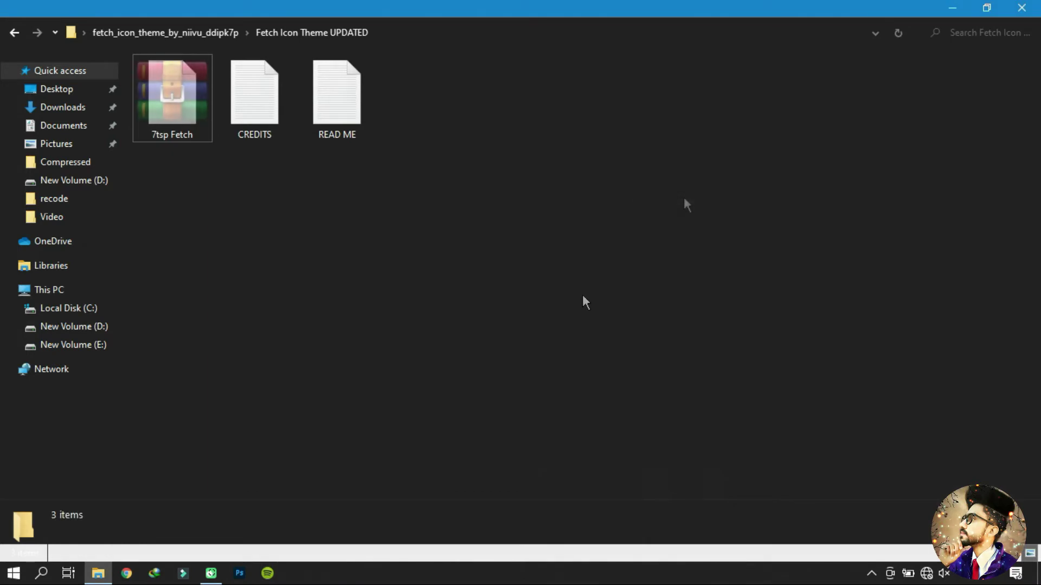
pyautogui.click(1036, 12)
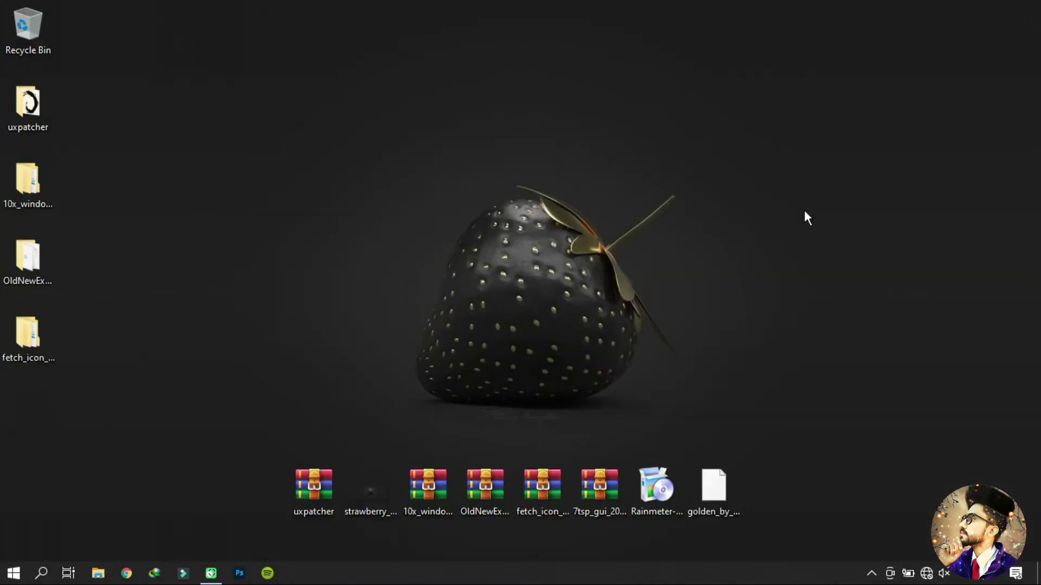
# Step: Extract the 7tsp_gui_2019_edition archive into a folder of the same name on the desktop
pyautogui.rightClick(610, 486)
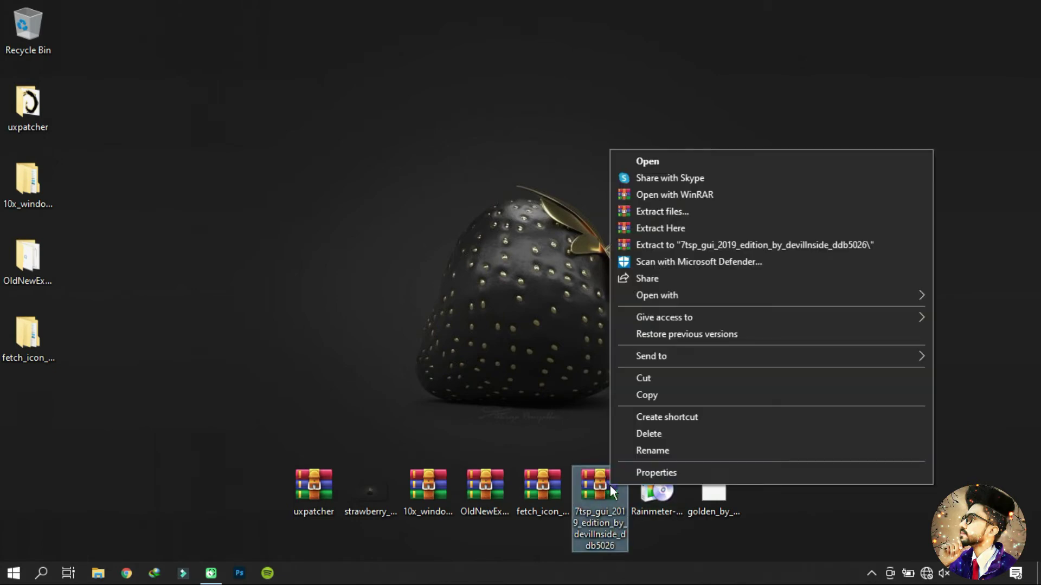
pyautogui.click(675, 212)
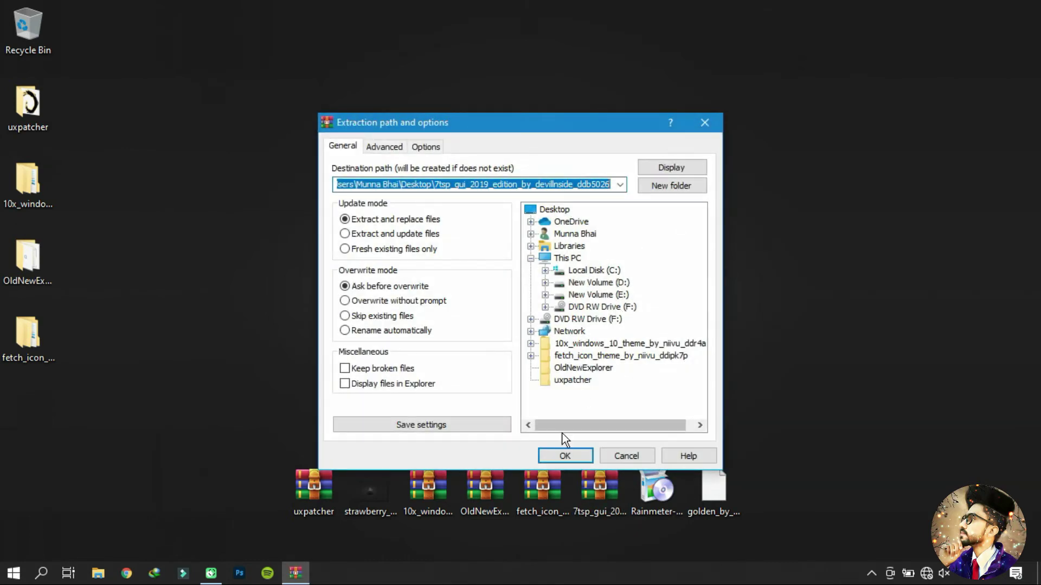
pyautogui.click(570, 456)
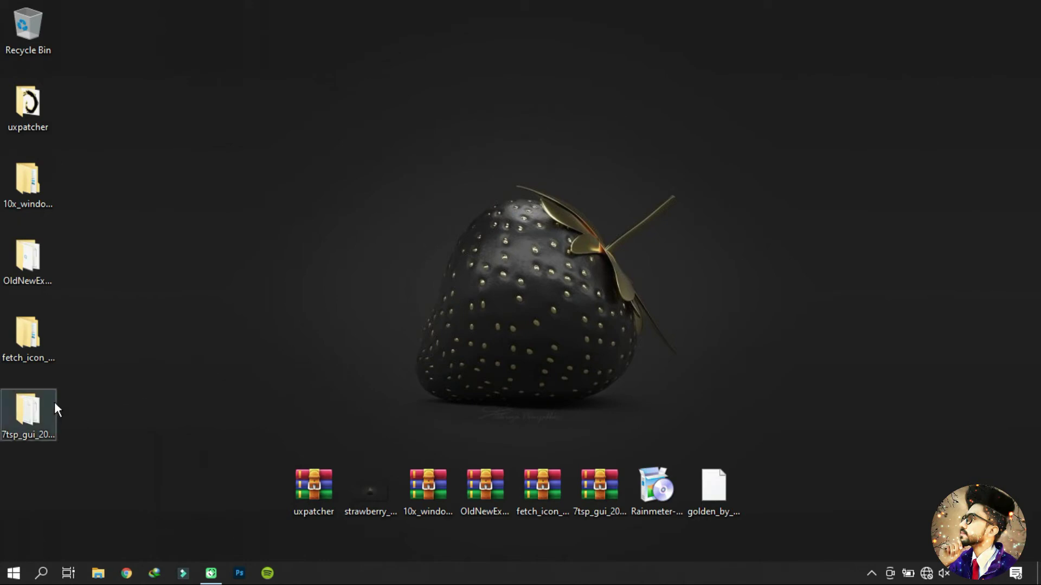
# Step: In the extracted 7tsp folder, rename 7tsp GUI v0.6(2019).ee to 7tsp GUI v0.6(2019).exe and accept the extension change
pyautogui.doubleClick(39, 406)
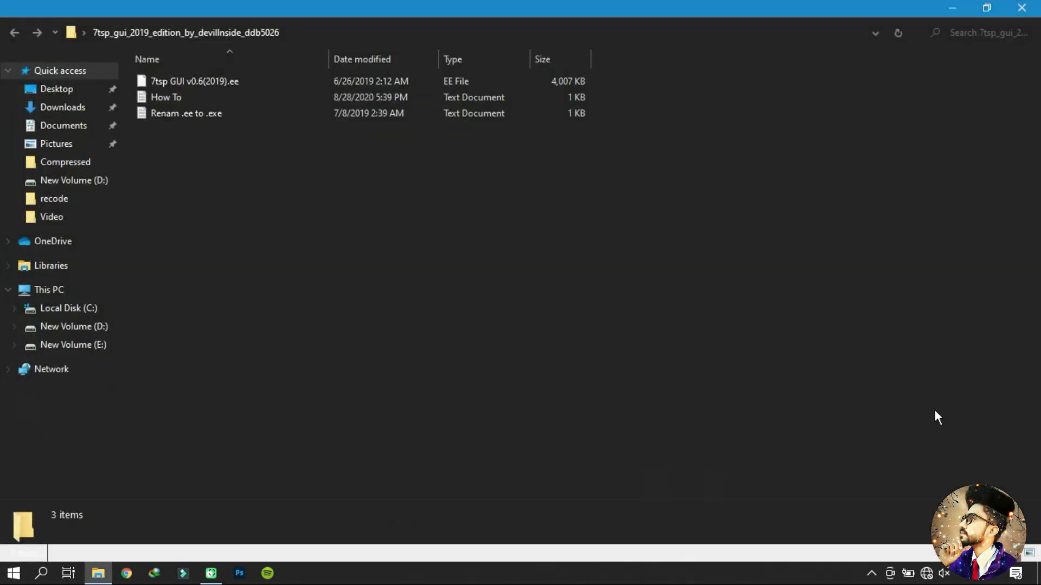
pyautogui.click(1029, 553)
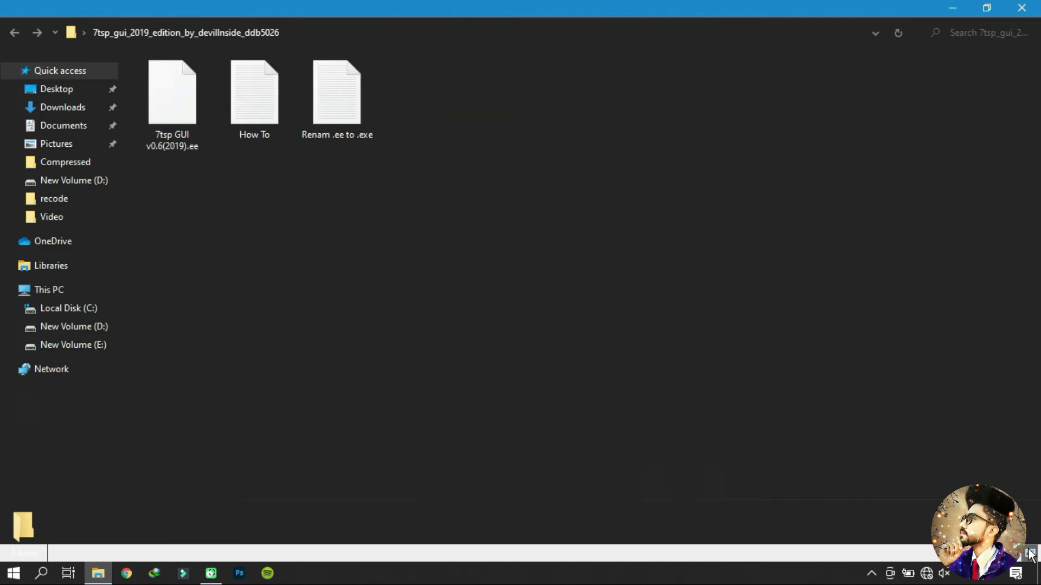
pyautogui.rightClick(165, 142)
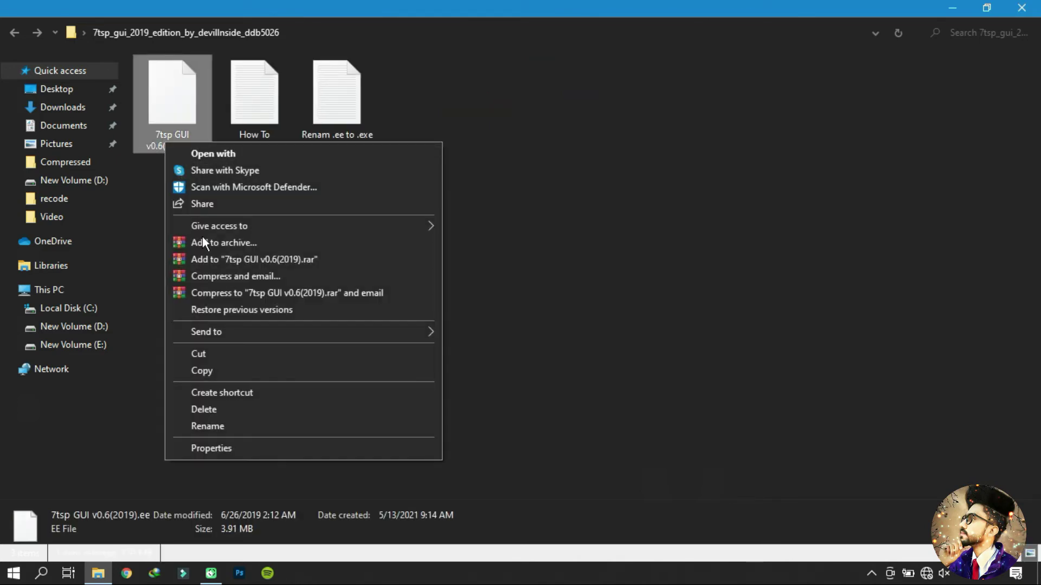
pyautogui.click(219, 427)
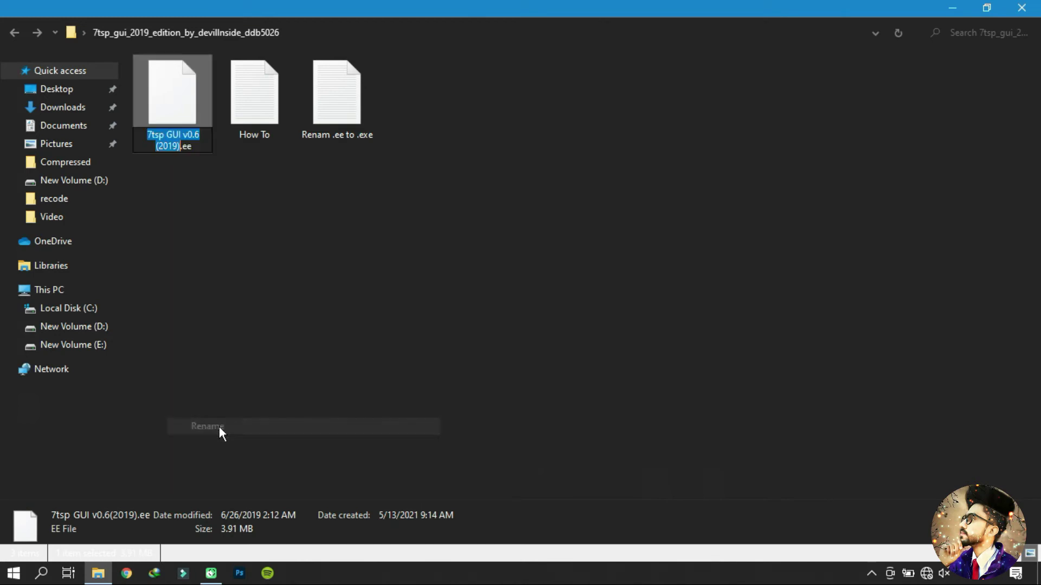
pyautogui.click(188, 145)
pyautogui.press('Left')
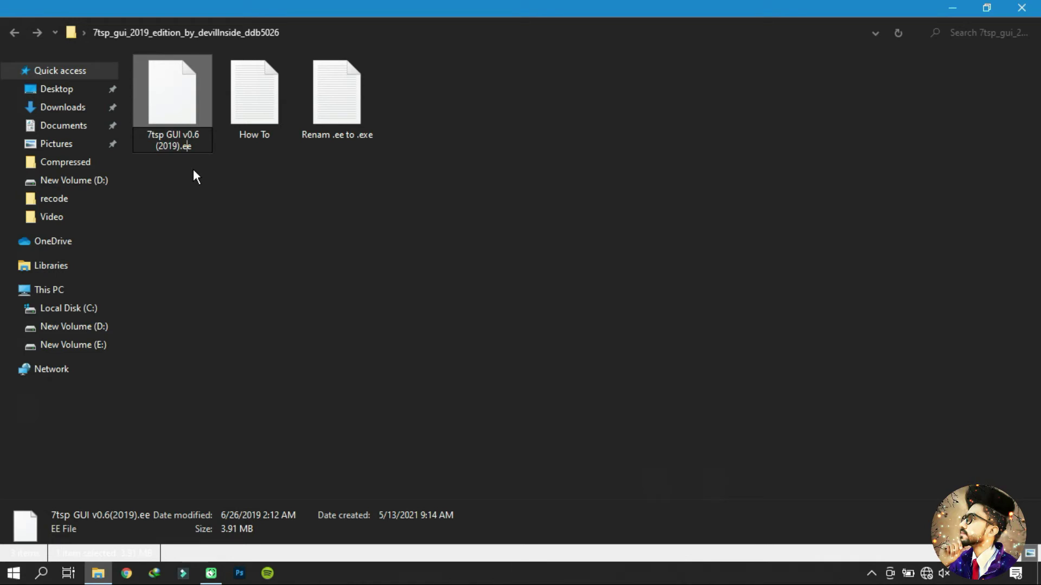
pyautogui.write('x')
pyautogui.press('Return')
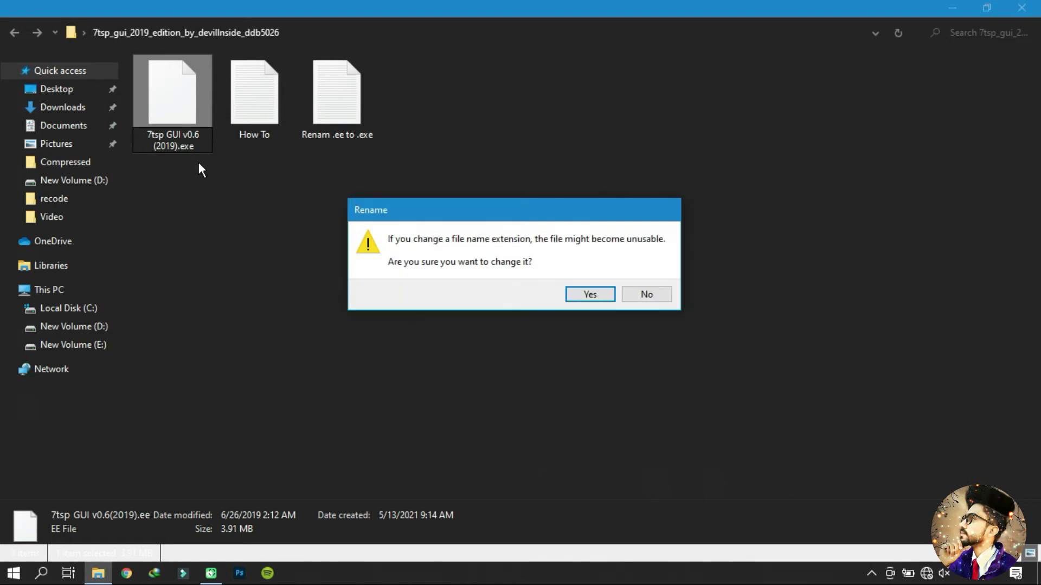
pyautogui.click(589, 296)
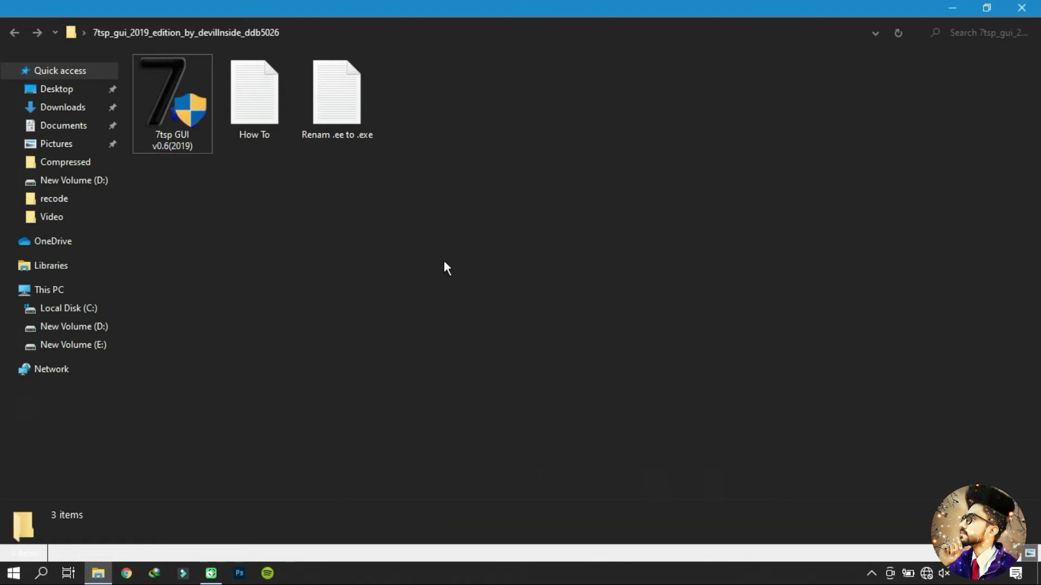
# Step: Run 7tsp GUI v0.6(2019) as administrator and close its ReadMe agreement text
pyautogui.rightClick(164, 123)
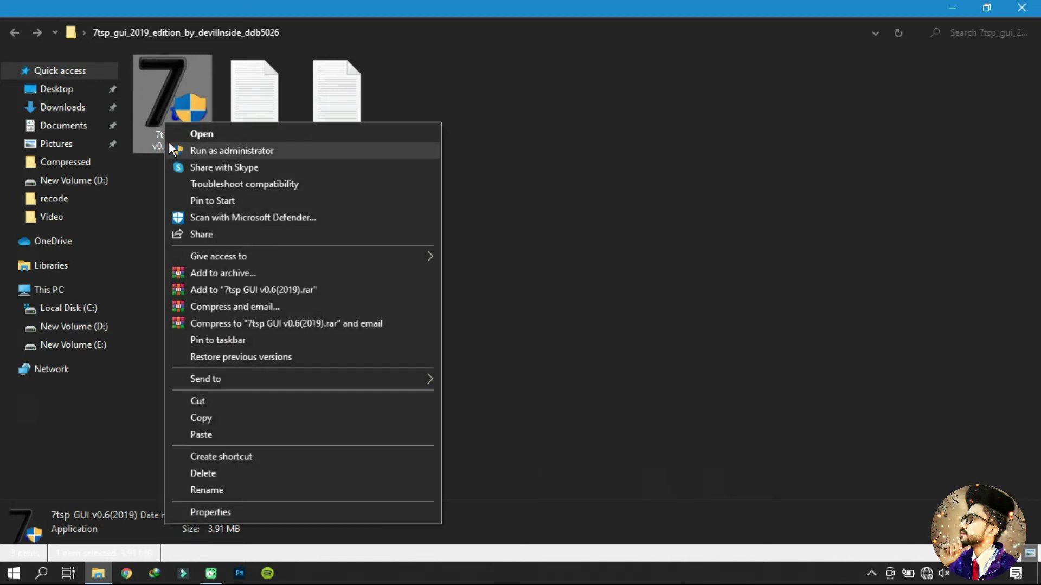
pyautogui.click(227, 150)
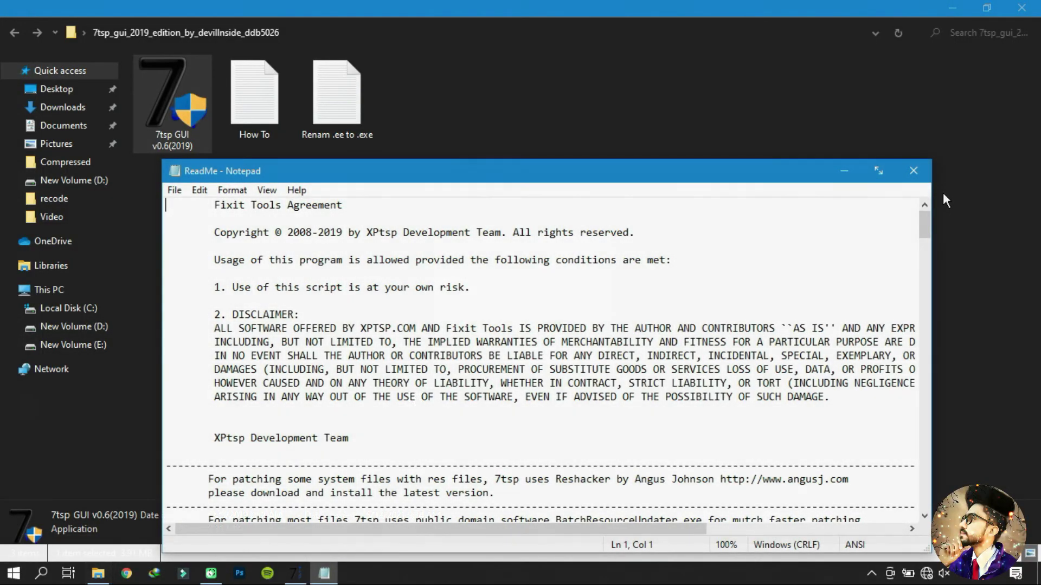
pyautogui.click(913, 170)
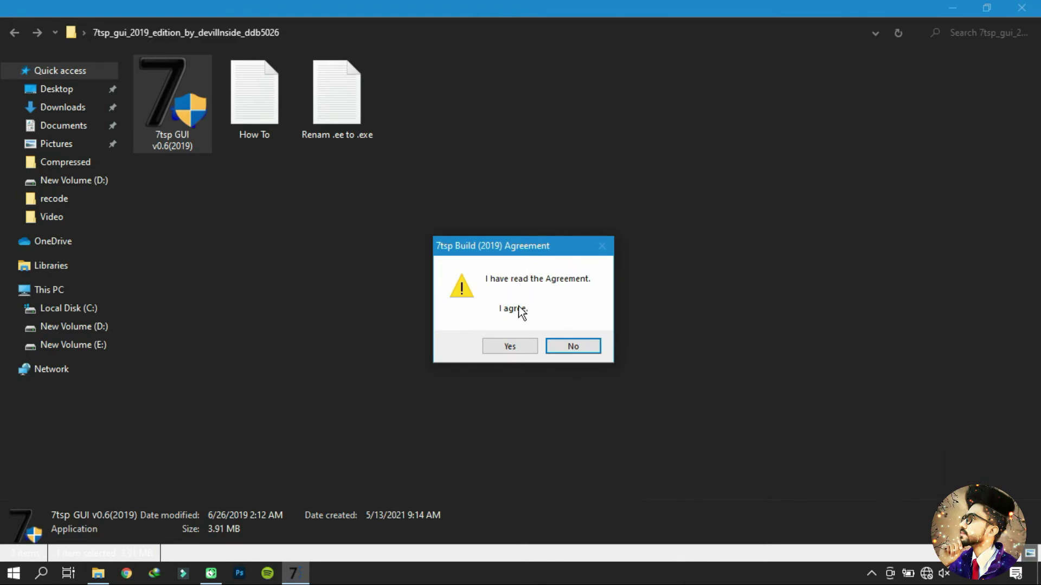
# Step: Accept the 7tsp agreement and add 7tsp Fetch from the desktop's Fetch Icon Theme UPDATED folder as a custom pack
pyautogui.click(524, 345)
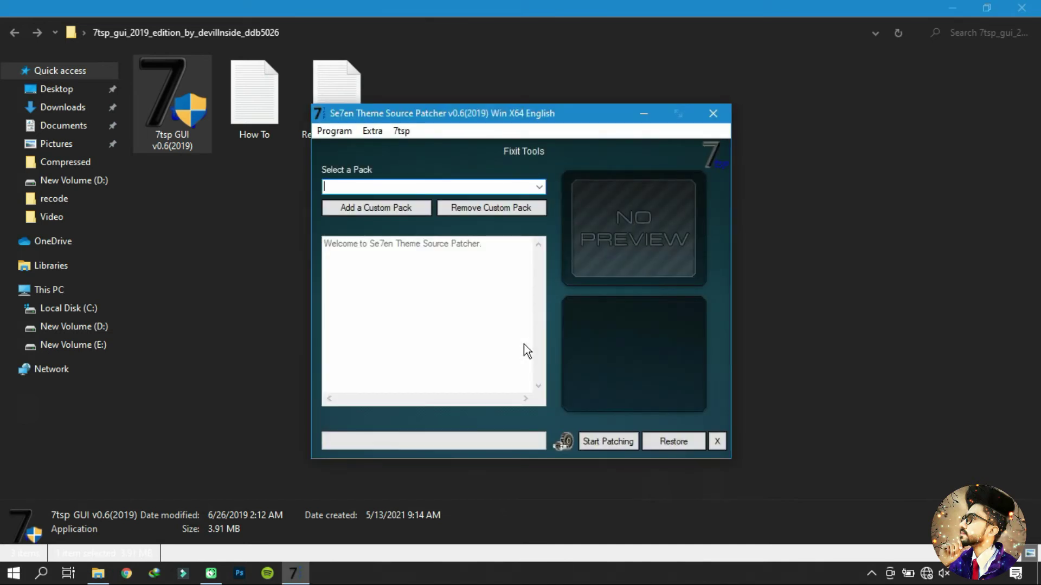
pyautogui.click(382, 213)
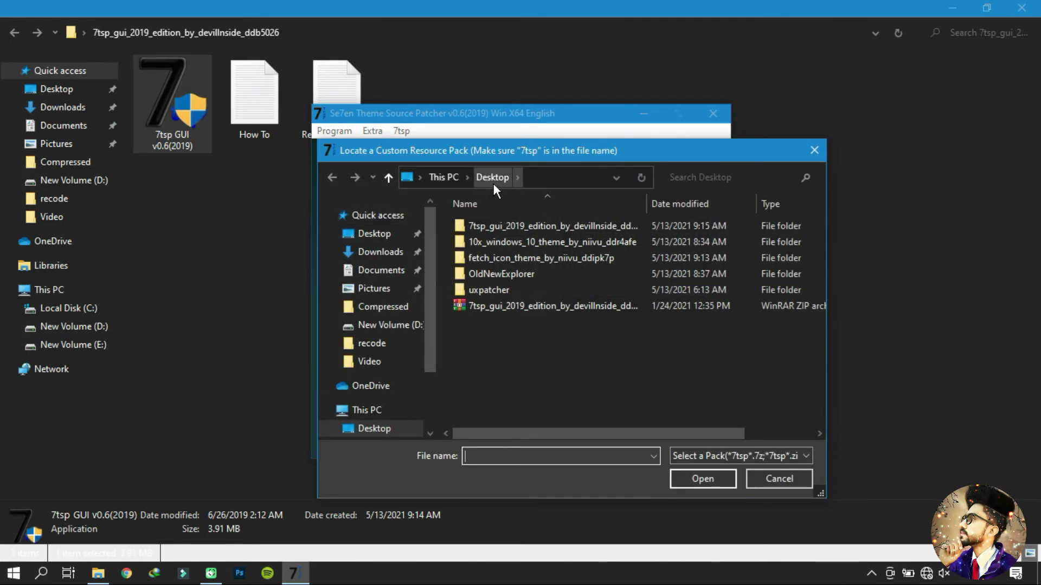
pyautogui.doubleClick(513, 255)
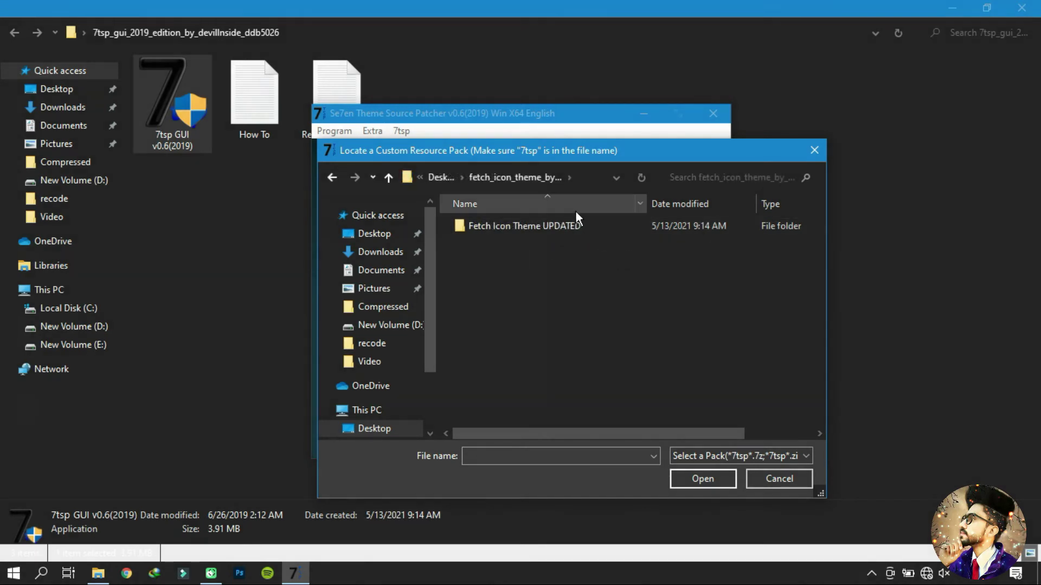
pyautogui.doubleClick(575, 225)
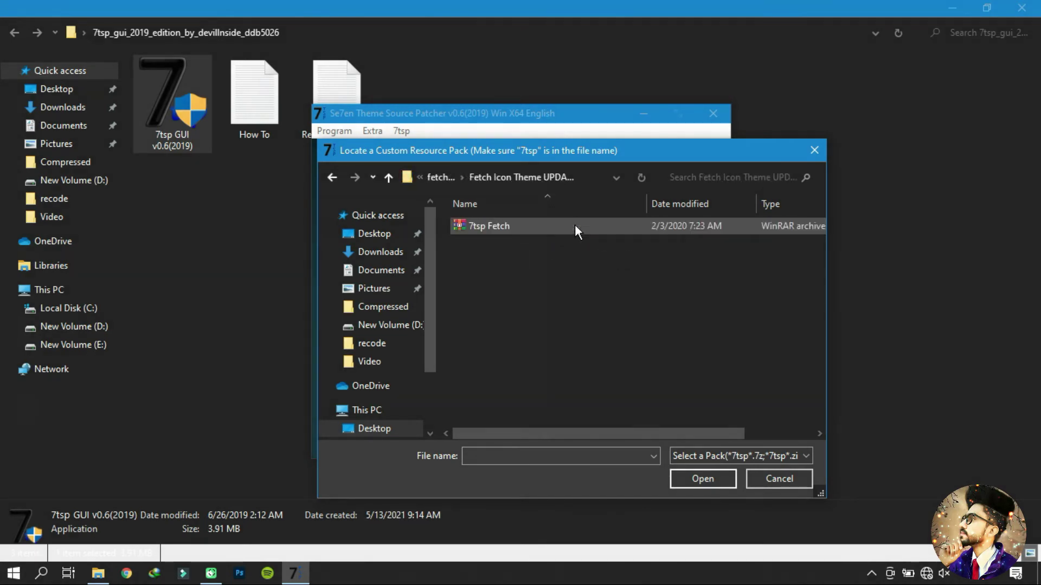
pyautogui.click(574, 224)
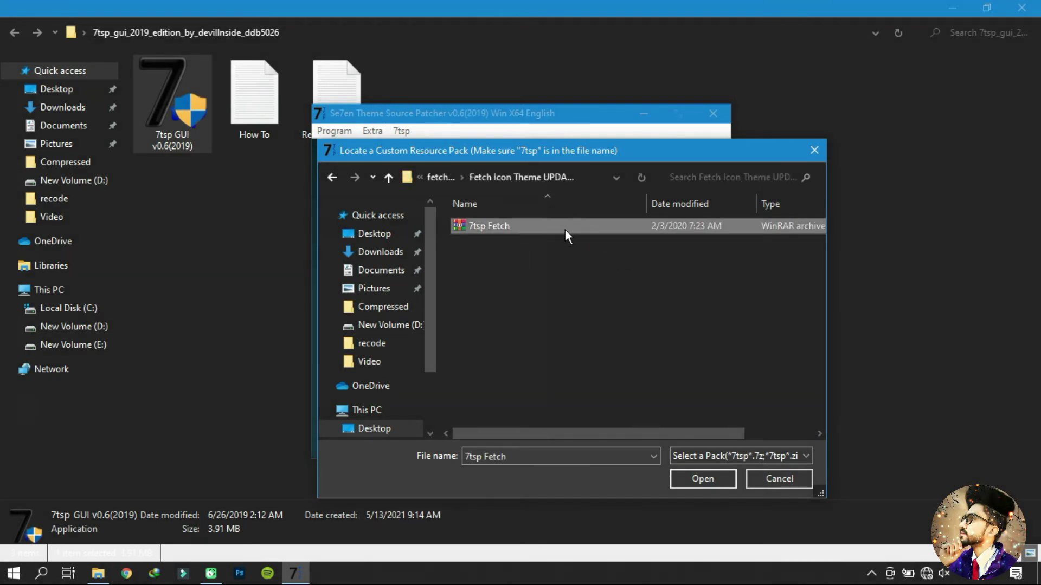
pyautogui.click(698, 483)
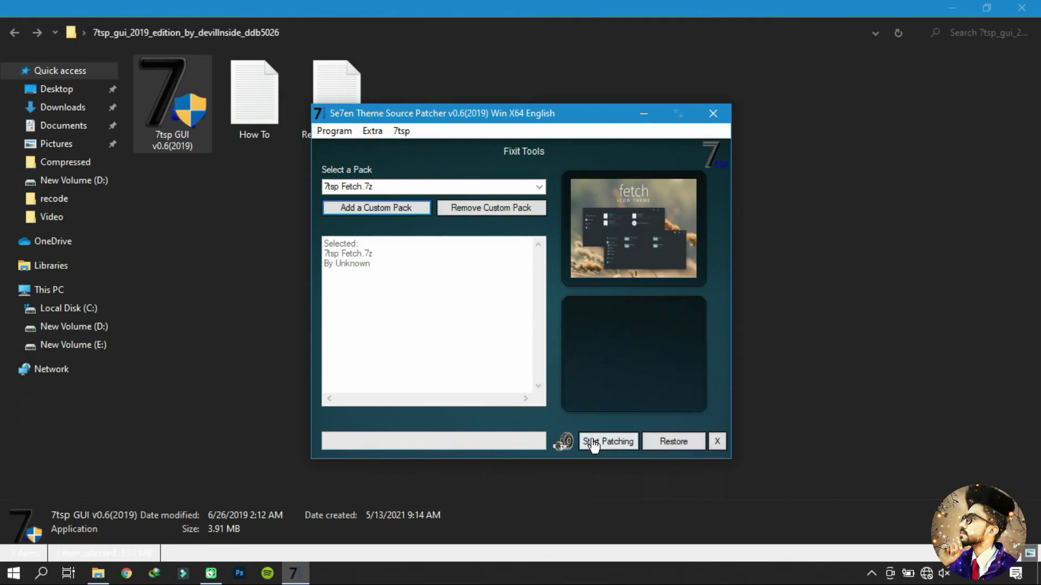
# Step: Patch the system with the 7tsp Fetch.7z pack, keeping restore point creation enabled, and dismiss the completion message
pyautogui.click(619, 440)
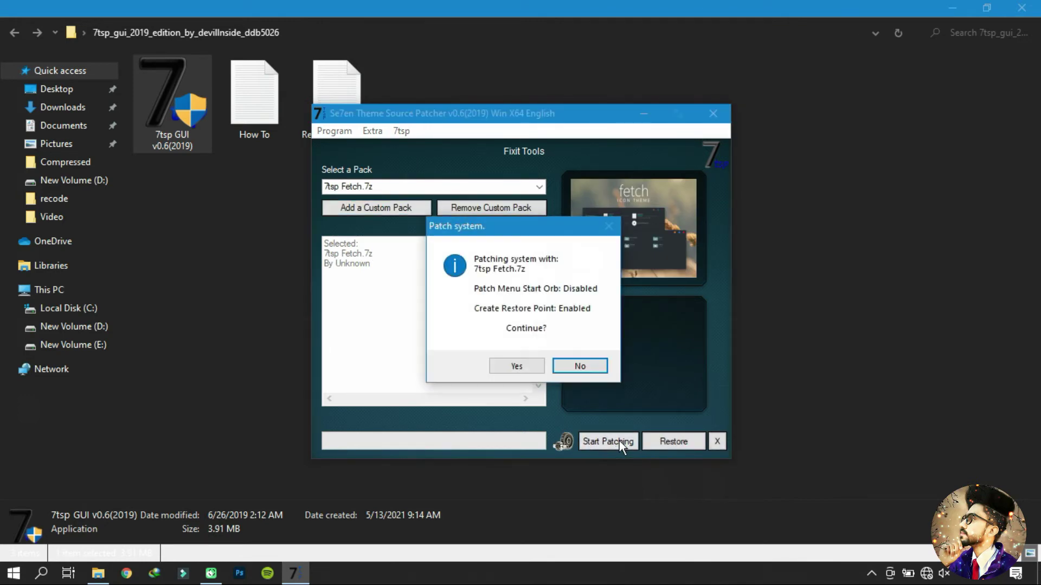
pyautogui.click(514, 369)
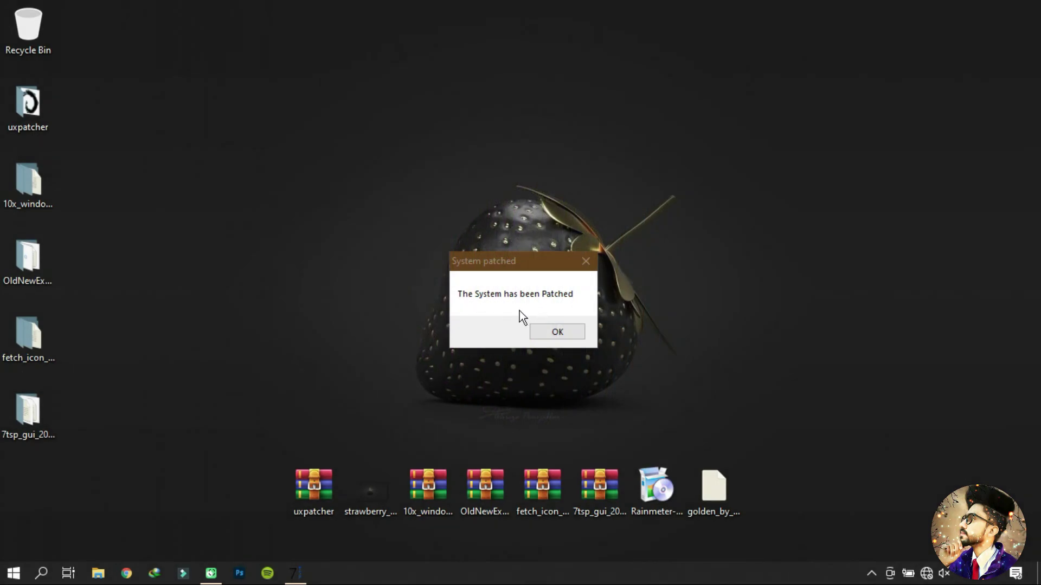
pyautogui.click(562, 339)
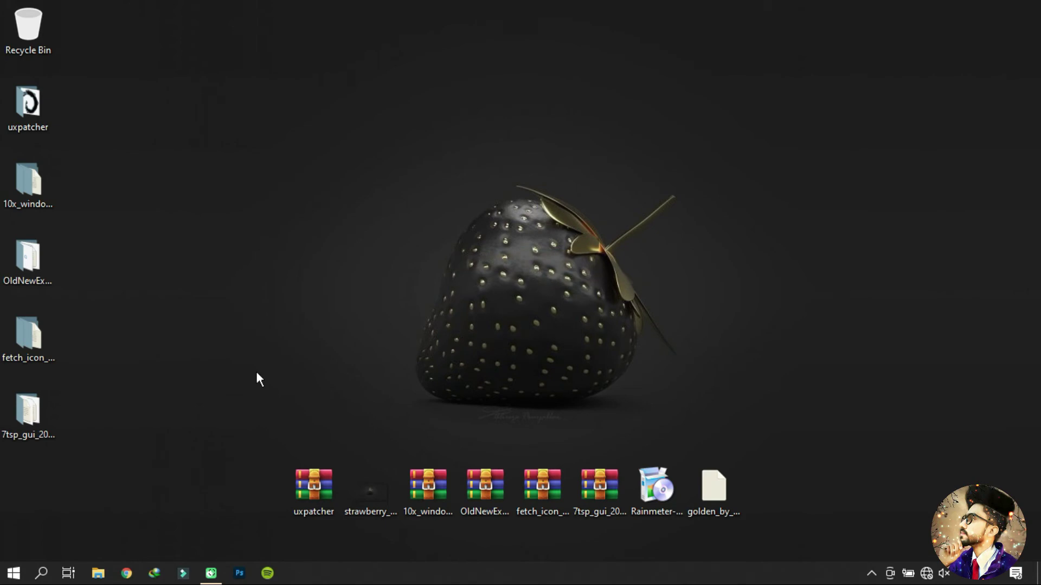
# Step: Check the new folder and drive icons in File Explorer under Quick access and This PC, and close the window
pyautogui.click(97, 573)
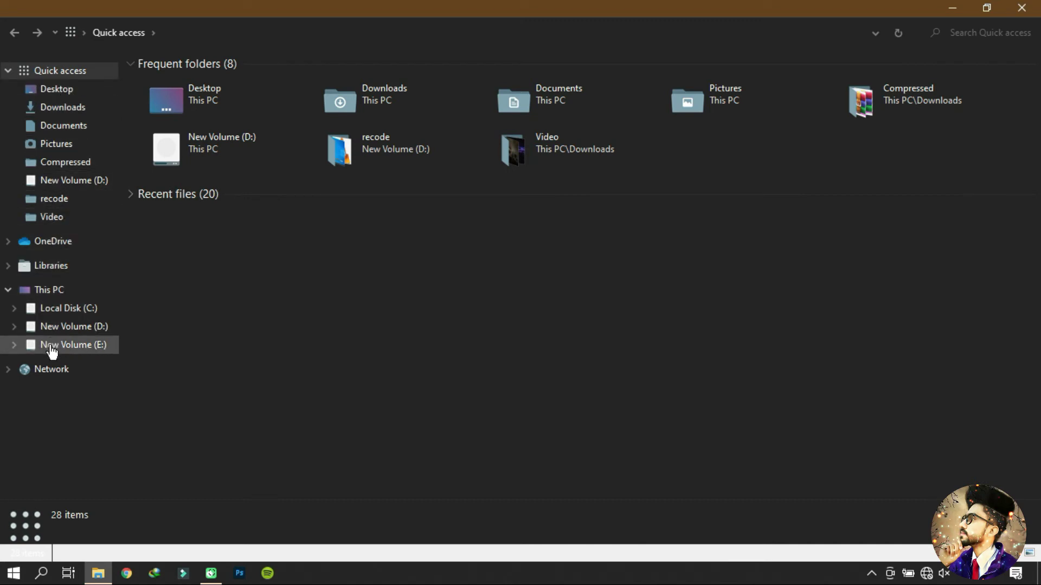
pyautogui.click(45, 296)
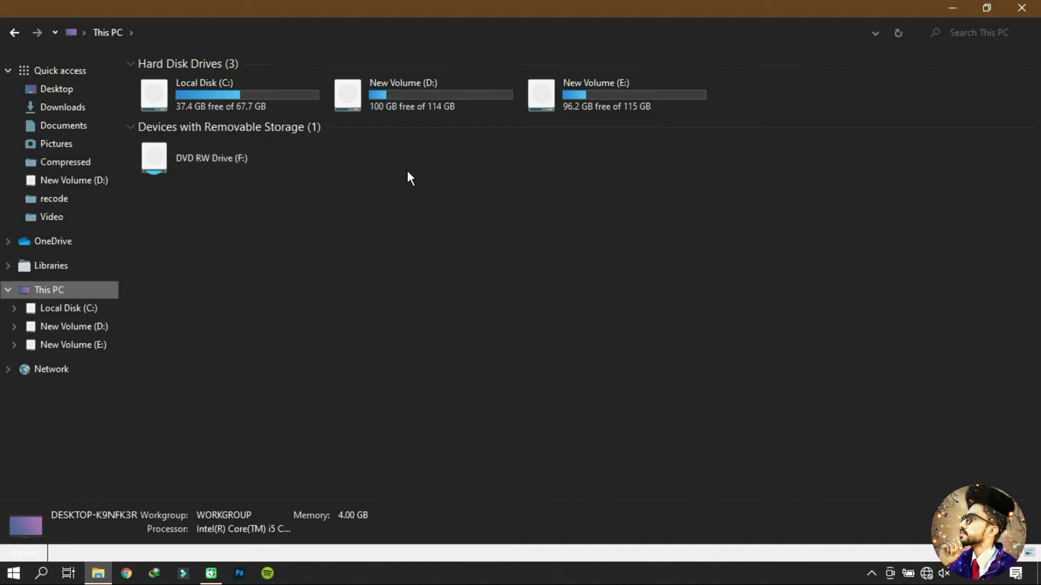
pyautogui.click(1022, 8)
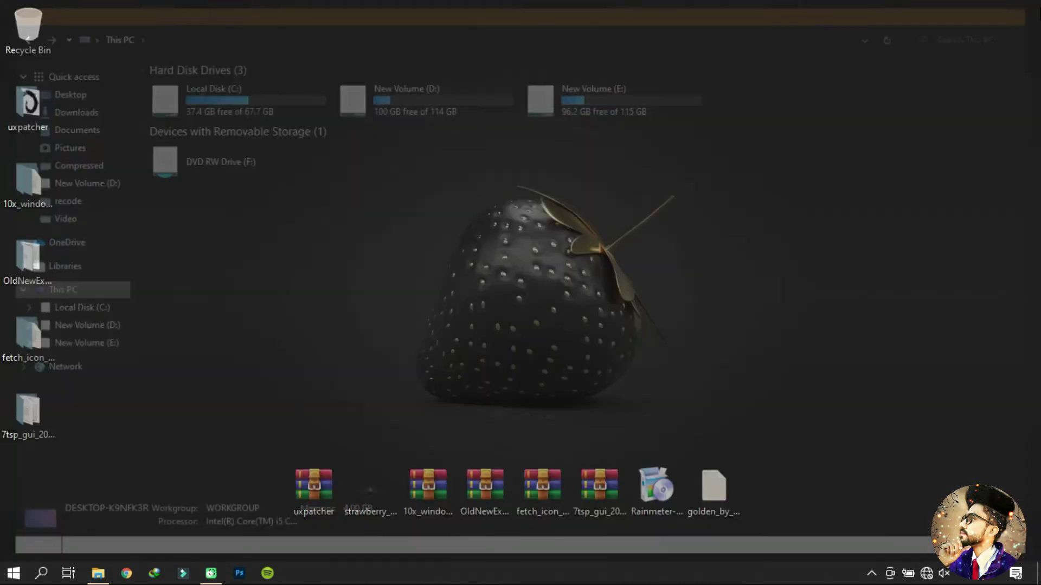
# Step: Turn on automatic hiding of the taskbar in desktop mode and close the settings
pyautogui.rightClick(764, 576)
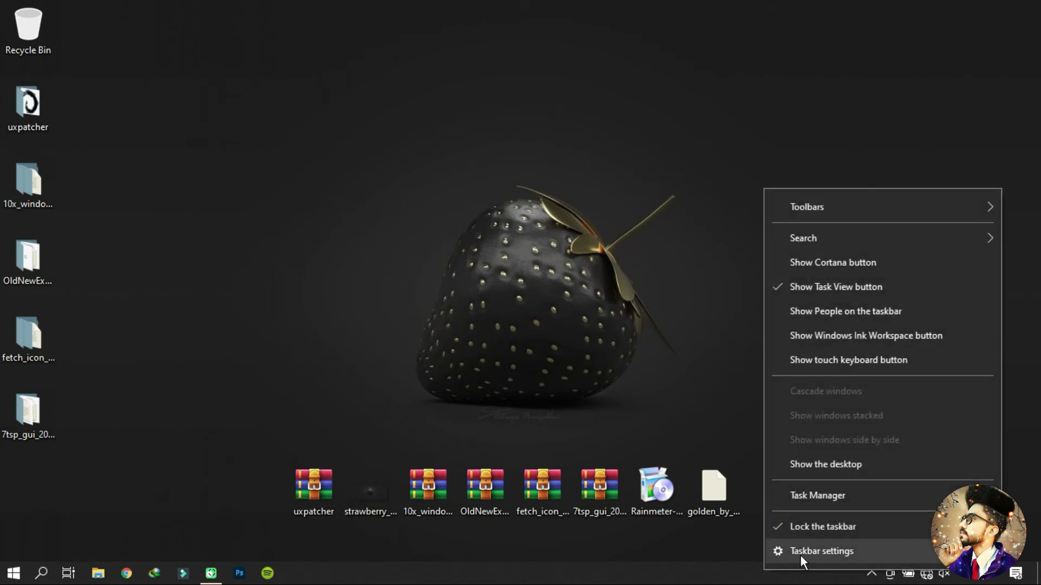
pyautogui.click(832, 553)
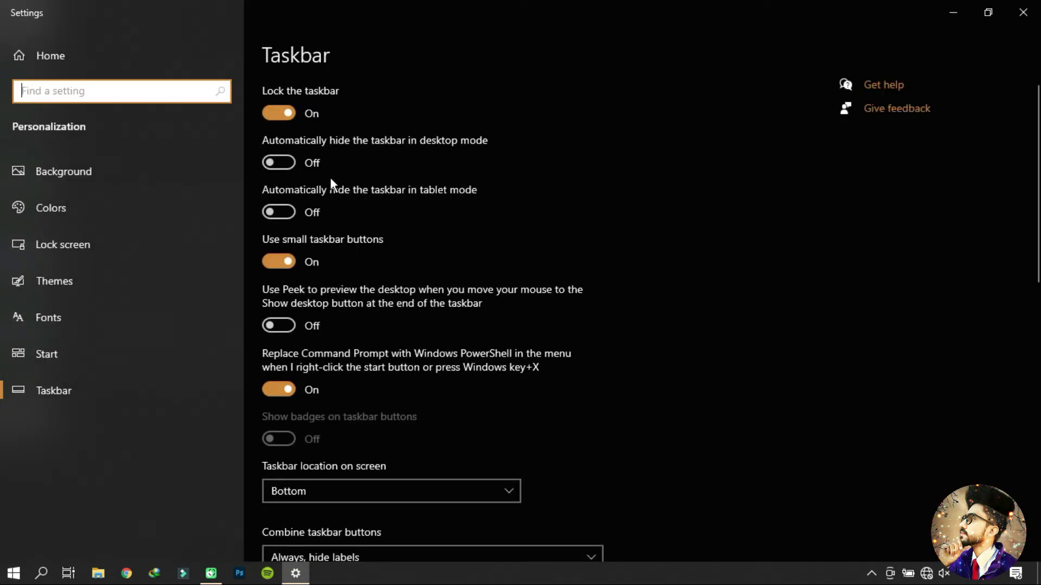
pyautogui.click(287, 163)
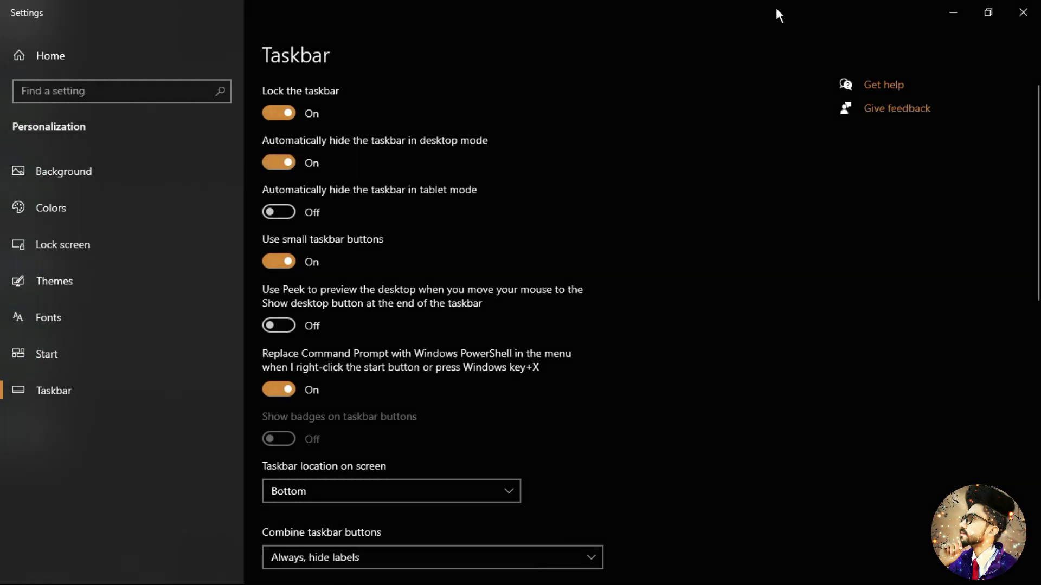
pyautogui.click(1023, 12)
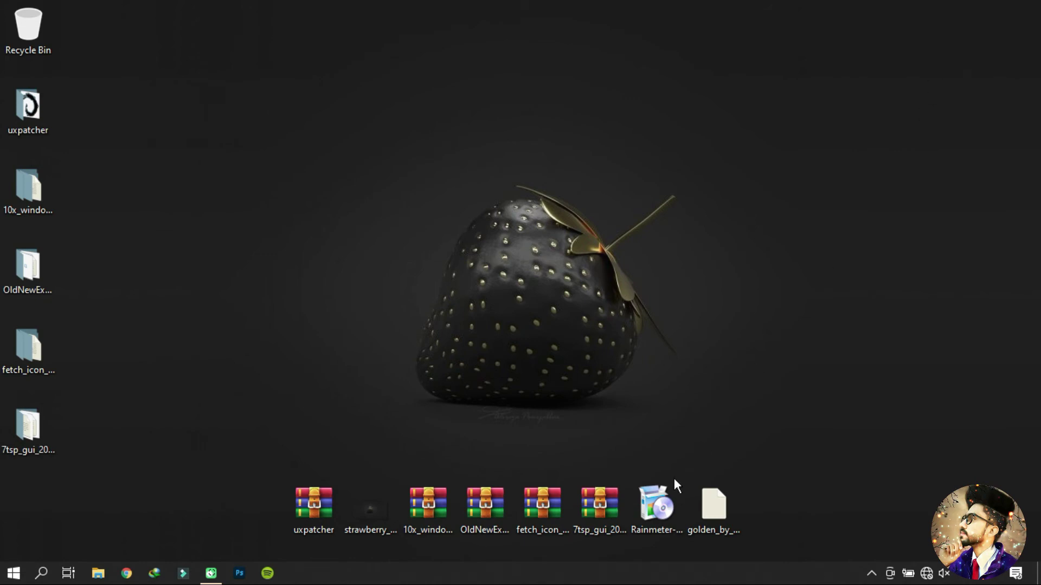
# Step: Install Rainmeter-4.4-r3447-beta as administrator in English with the standard installation, run Rainmeter on finishing, and refresh the desktop
pyautogui.rightClick(665, 495)
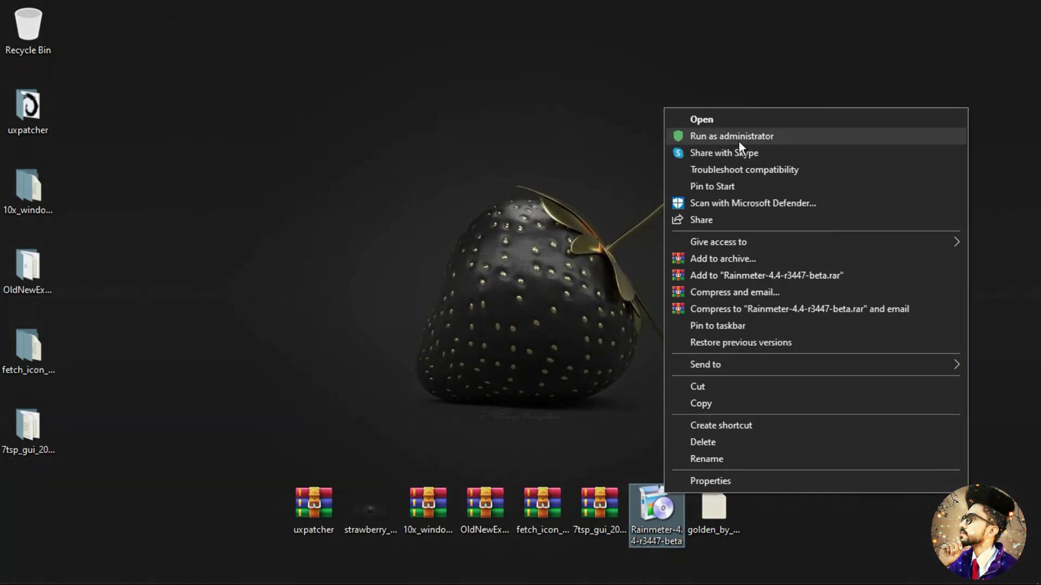
pyautogui.click(772, 140)
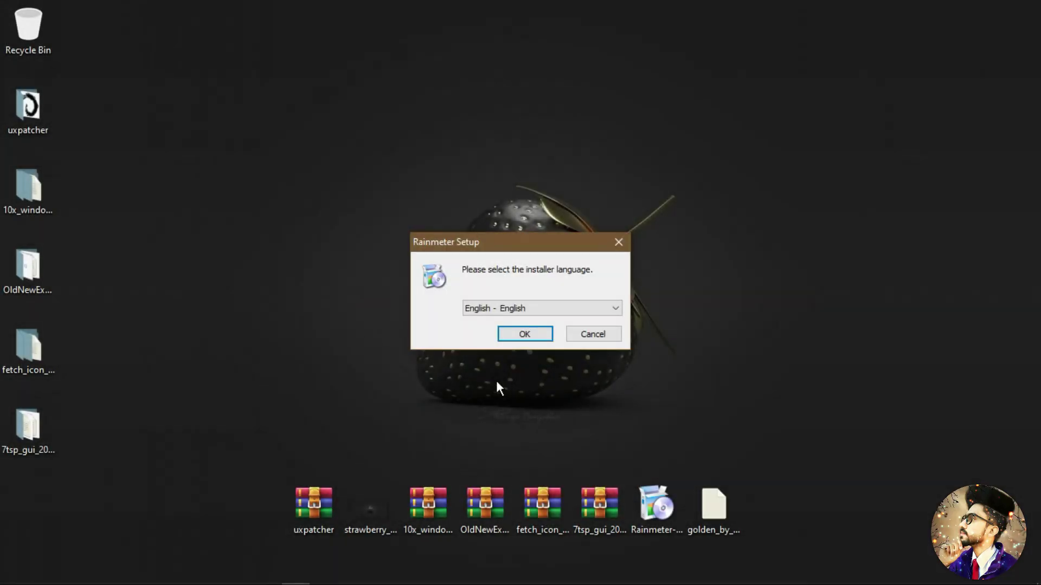
pyautogui.click(524, 334)
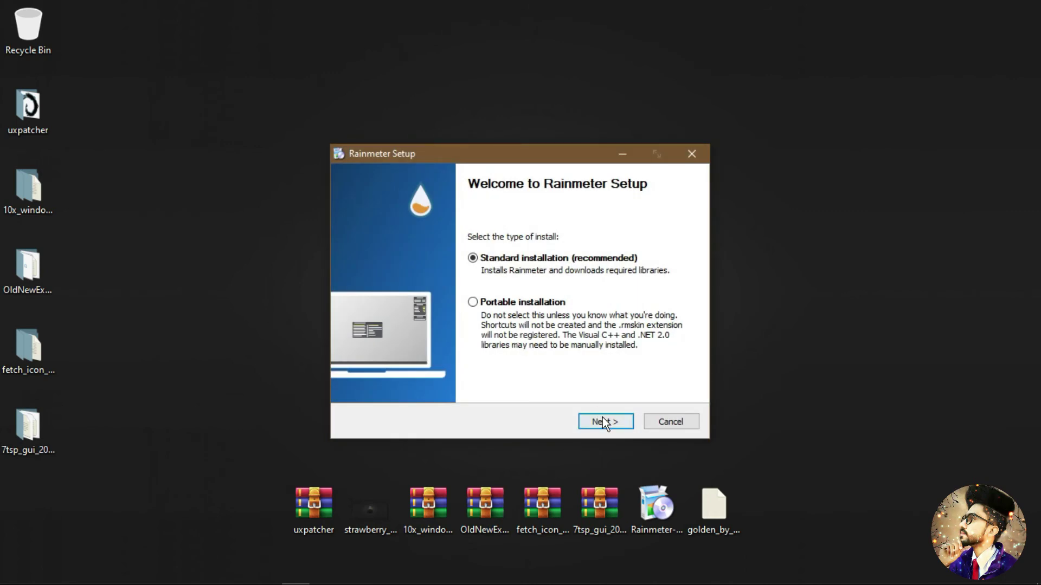
pyautogui.click(602, 422)
pyautogui.click(602, 418)
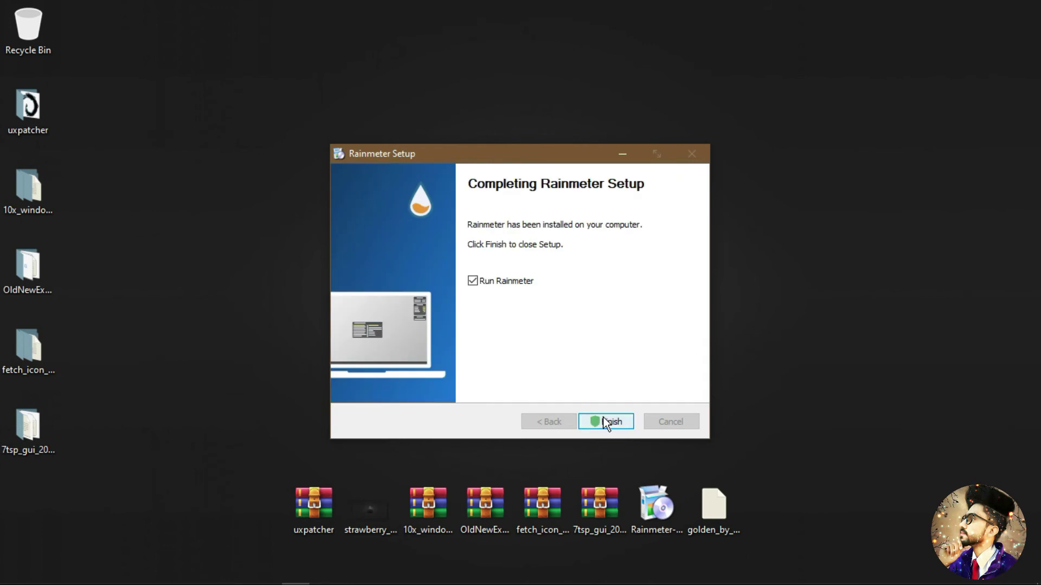
pyautogui.click(606, 422)
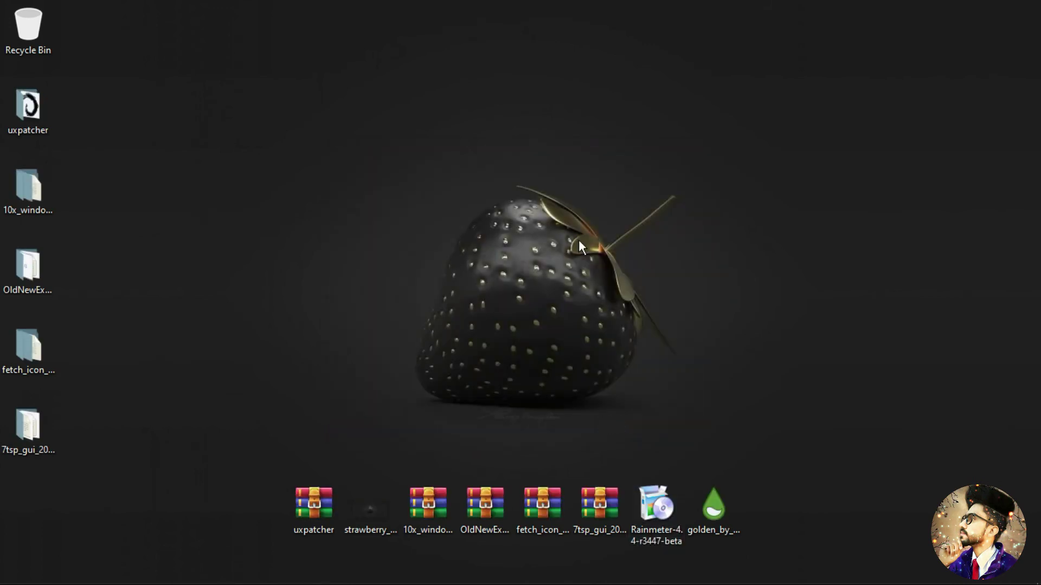
pyautogui.rightClick(578, 239)
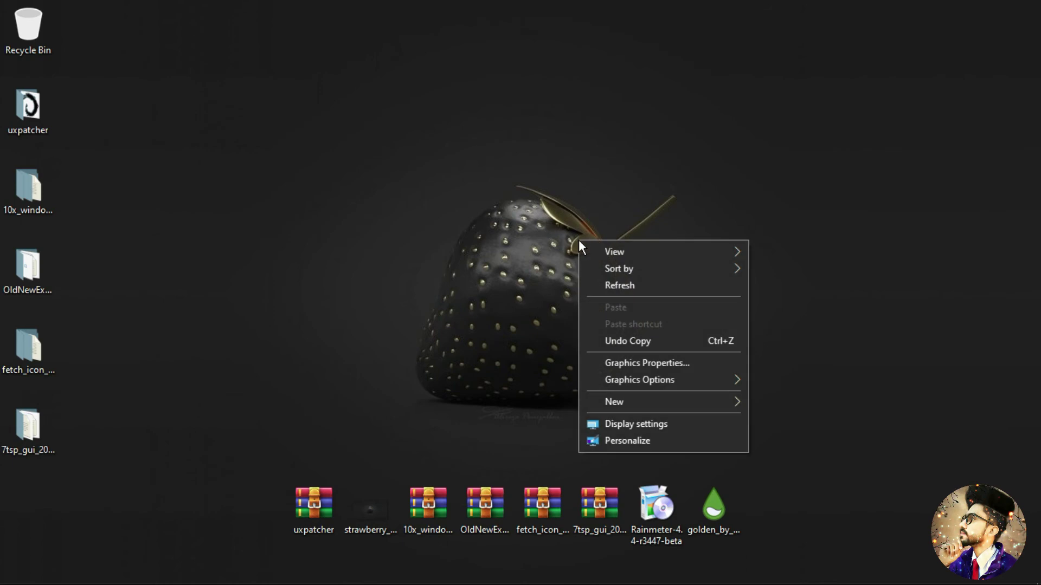
pyautogui.click(608, 281)
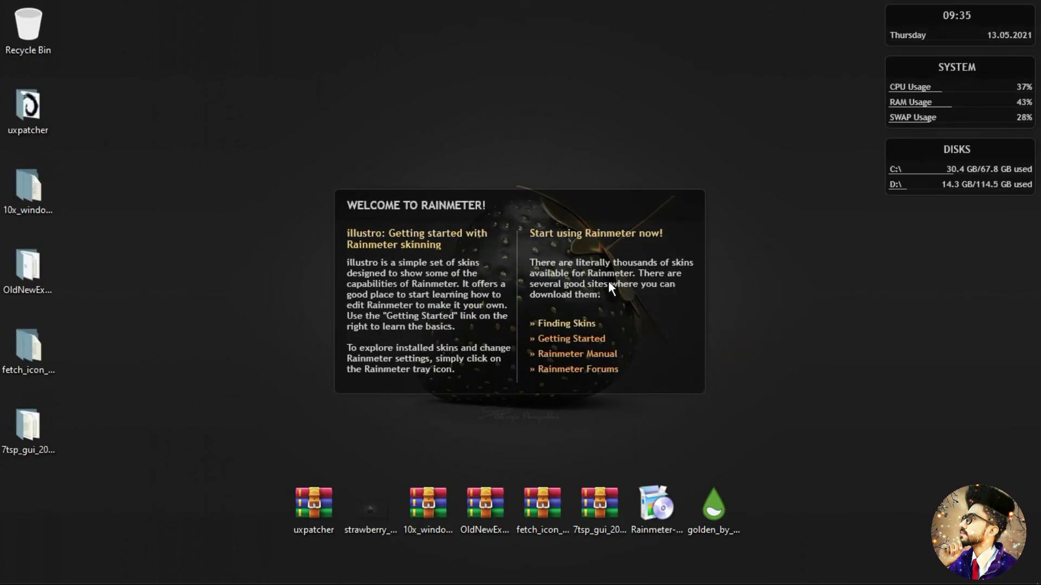
# Step: Unload the default illustro Welcome, Disk, System and Clock skins from the desktop
pyautogui.rightClick(648, 341)
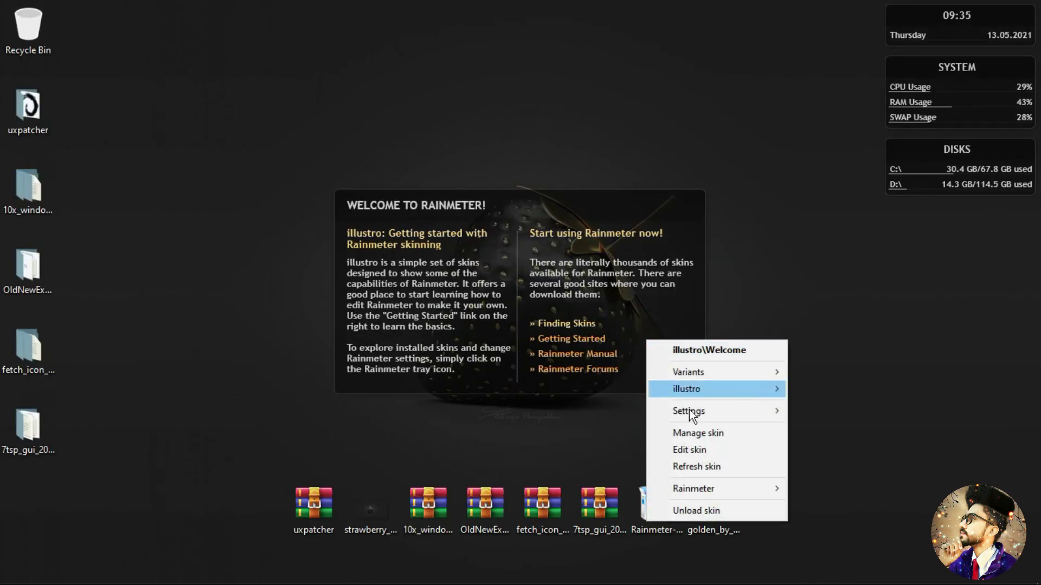
pyautogui.click(713, 518)
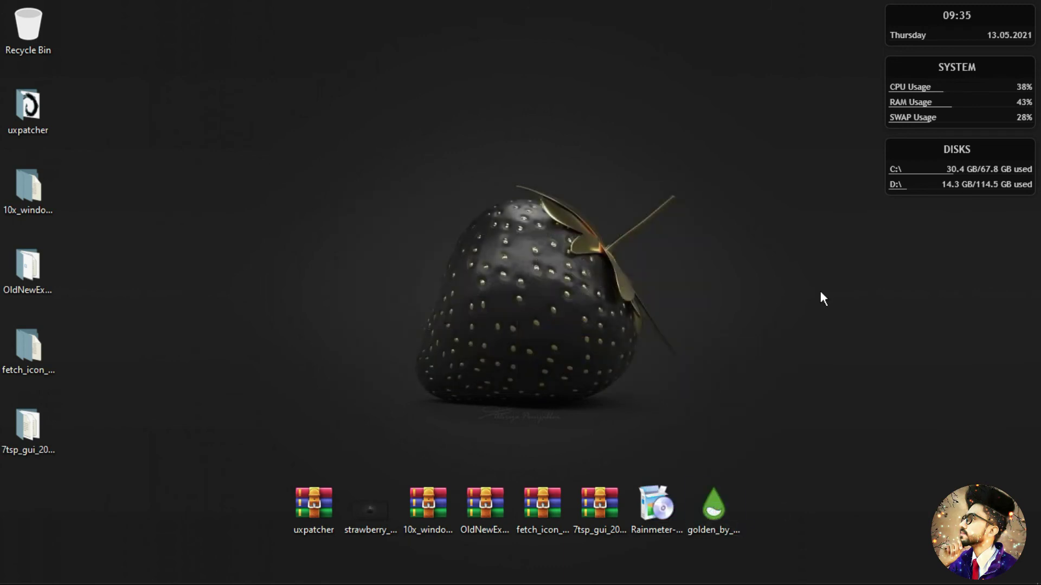
pyautogui.rightClick(902, 182)
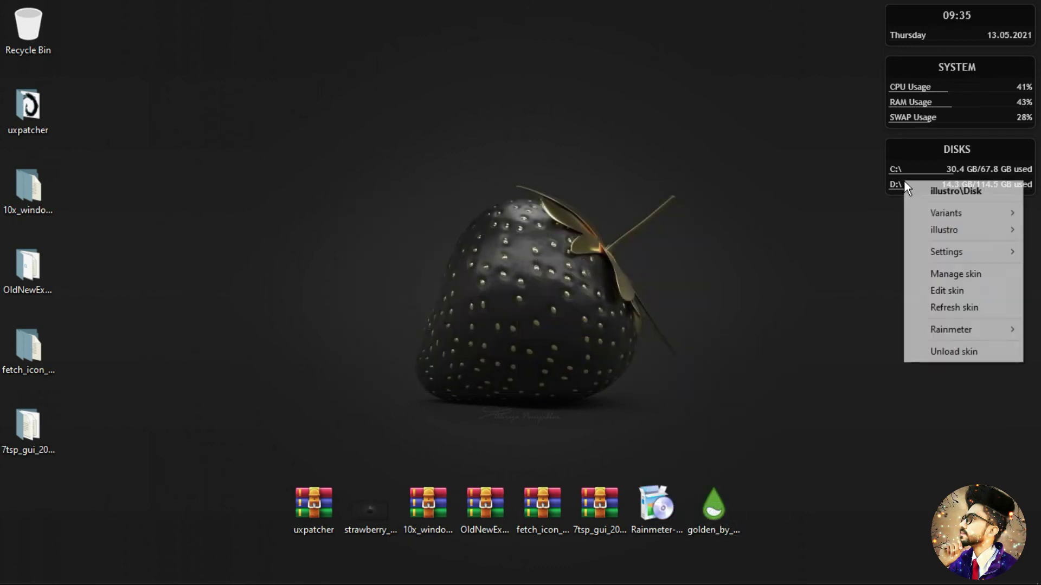
pyautogui.click(952, 349)
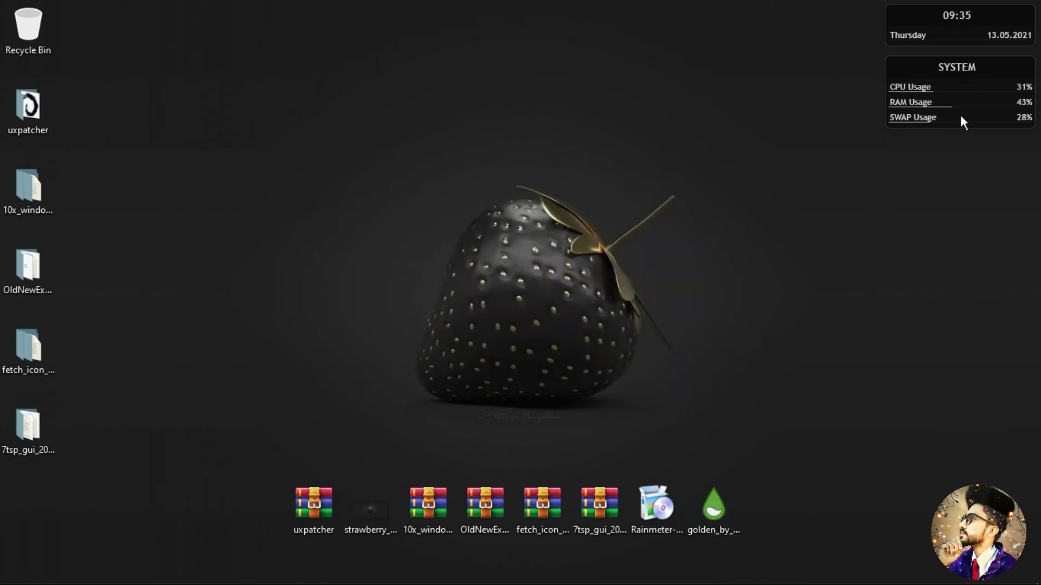
pyautogui.rightClick(946, 88)
pyautogui.click(971, 259)
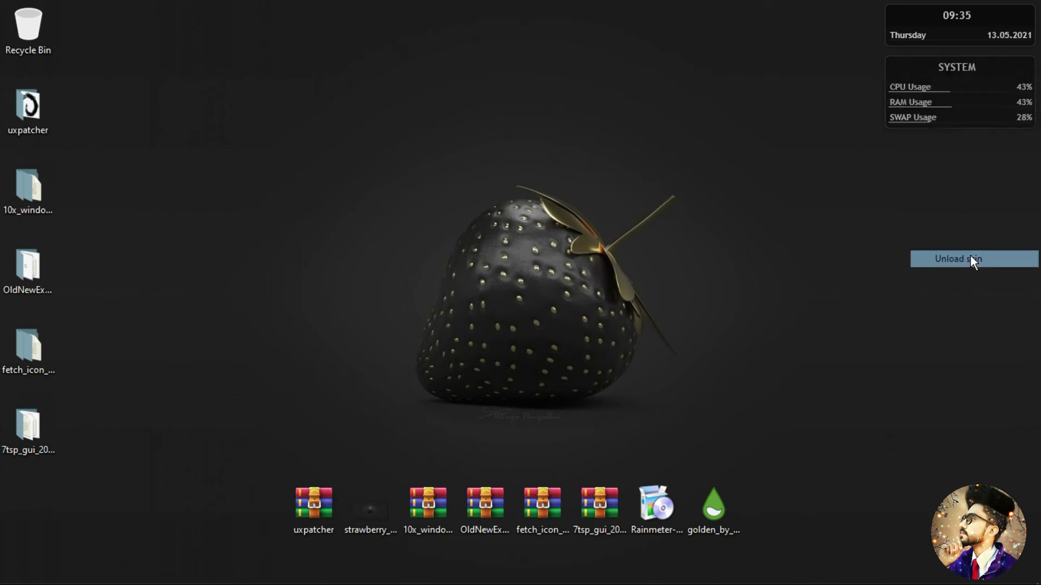
pyautogui.rightClick(934, 28)
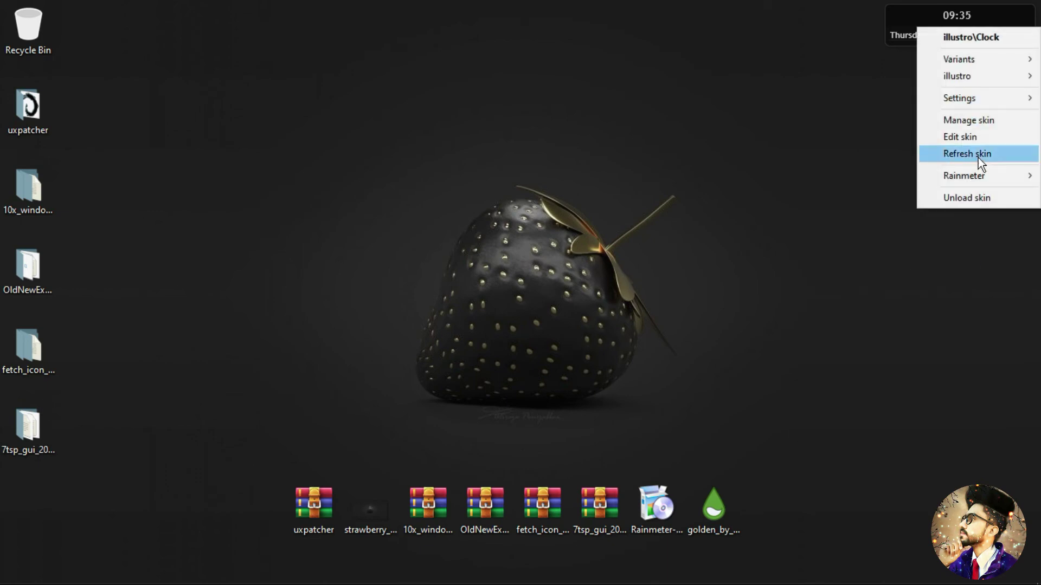
pyautogui.click(980, 197)
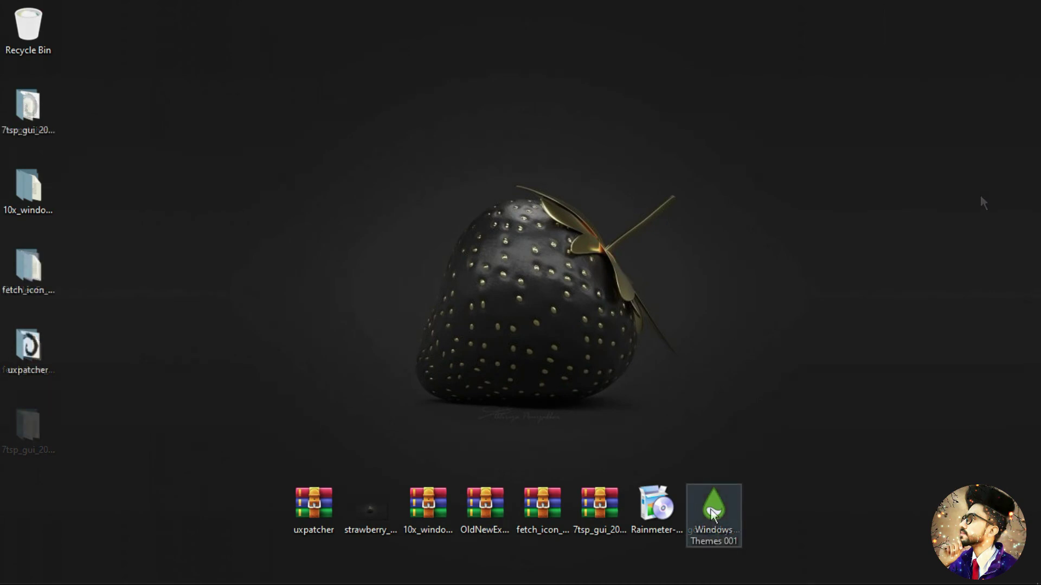
# Step: Install the GoldeN Rainmeter skin from the Windows Themes 001 package on the desktop
pyautogui.rightClick(711, 509)
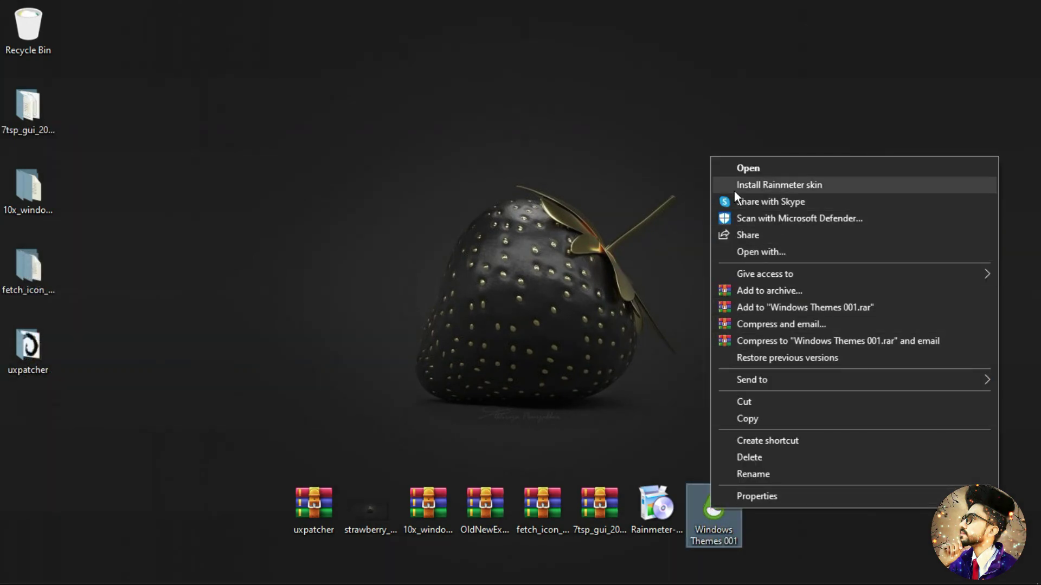
pyautogui.click(779, 185)
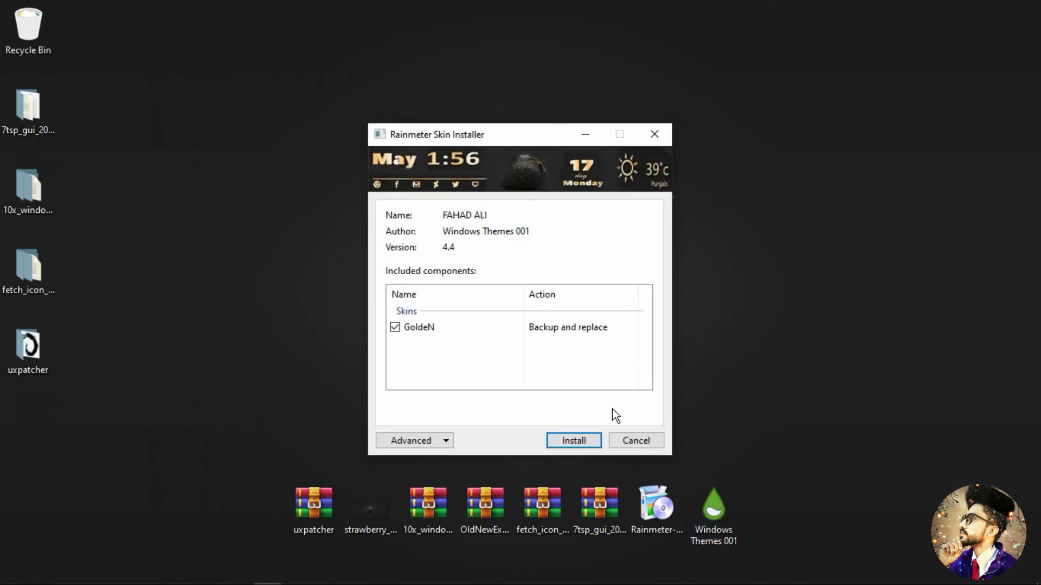
pyautogui.click(590, 438)
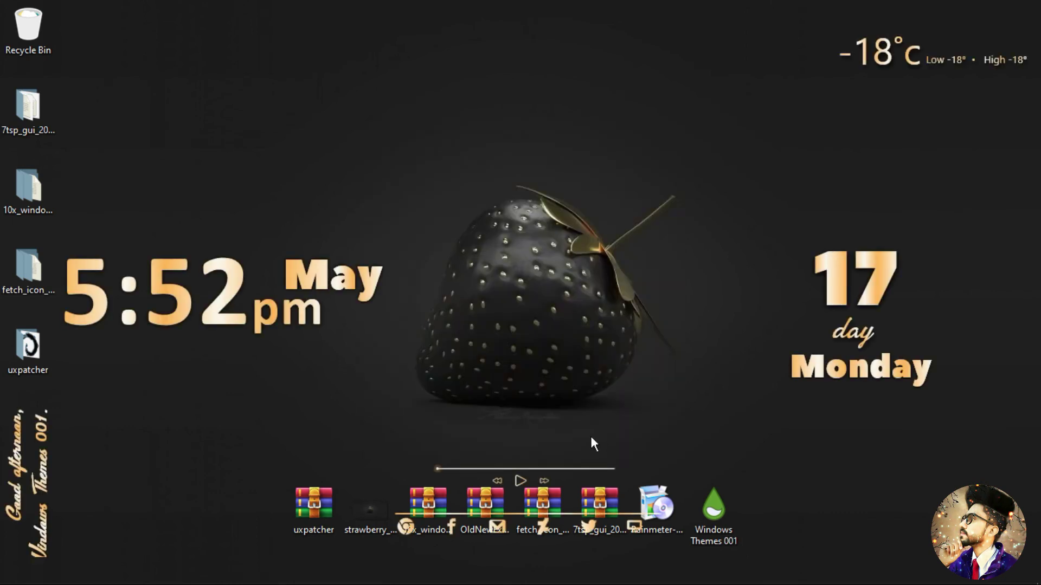
# Step: Hide all desktop icons
pyautogui.rightClick(538, 184)
pyautogui.moveTo(584, 195)
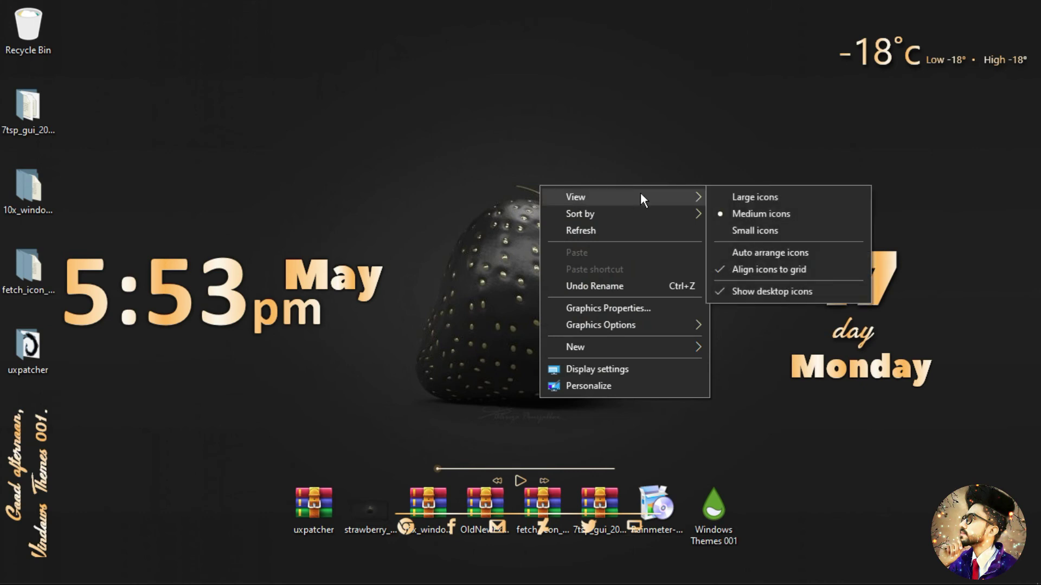
pyautogui.click(734, 291)
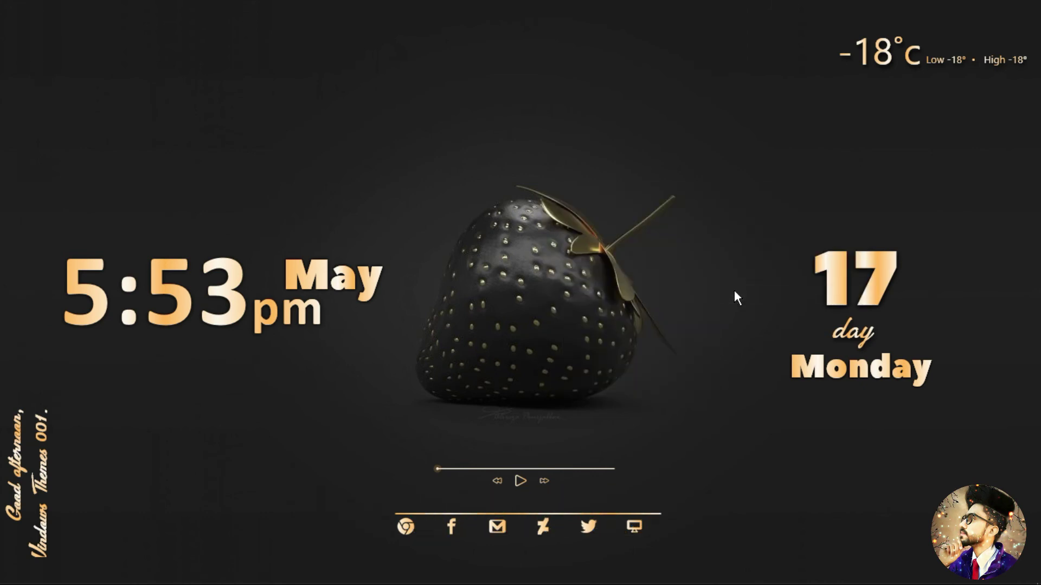
# Step: Load the Settings.ini skin from the GoldeN Settings folder in the Rainmeter manager
pyautogui.moveTo(850, 579)
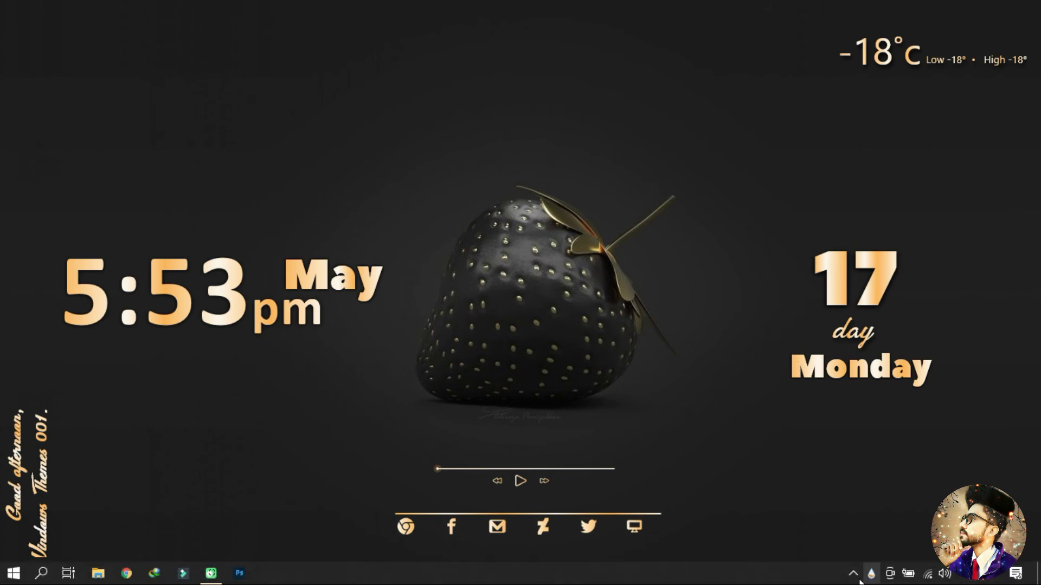
pyautogui.click(853, 574)
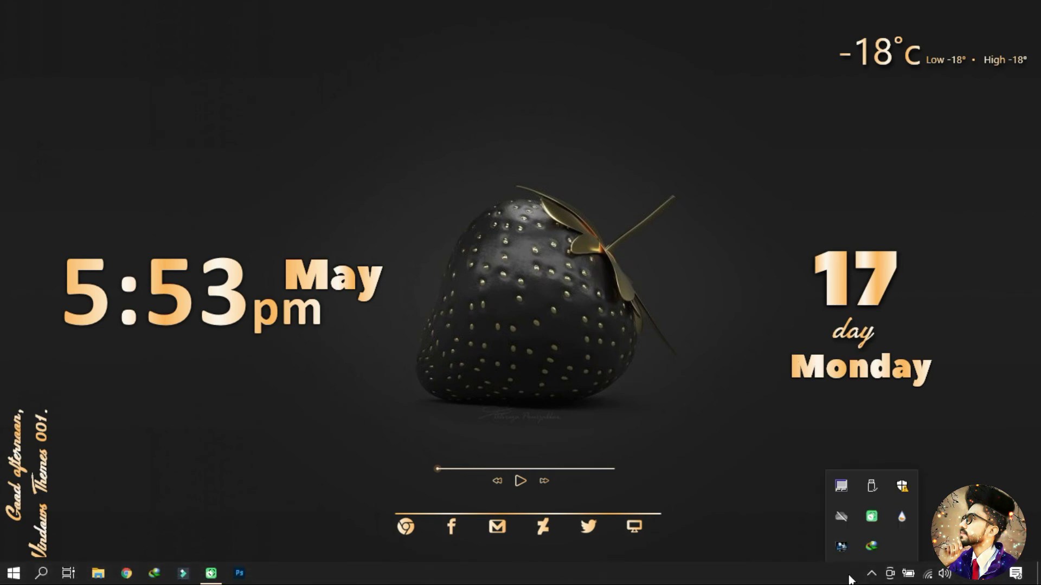
pyautogui.doubleClick(896, 516)
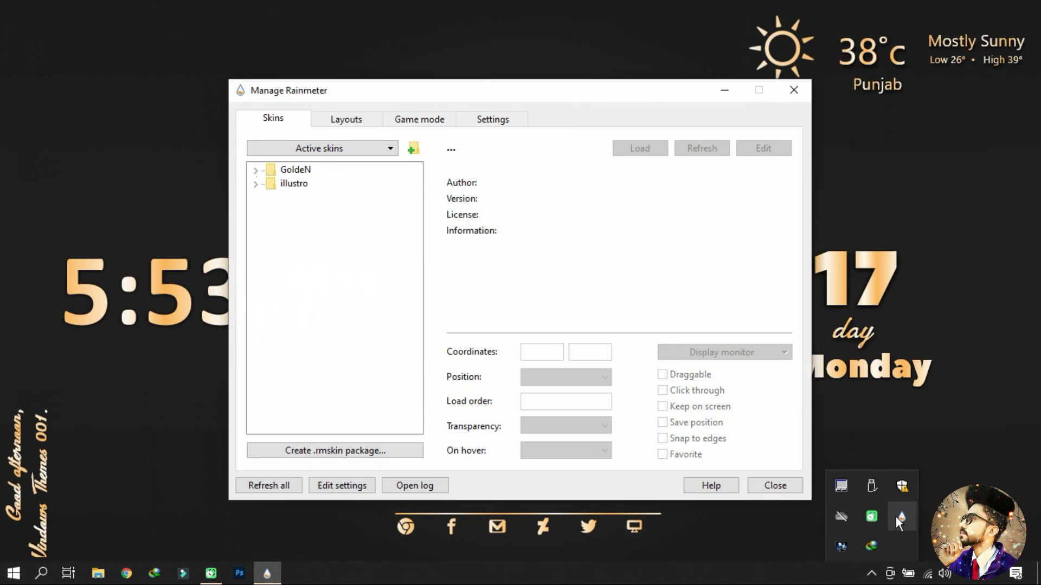
pyautogui.click(260, 170)
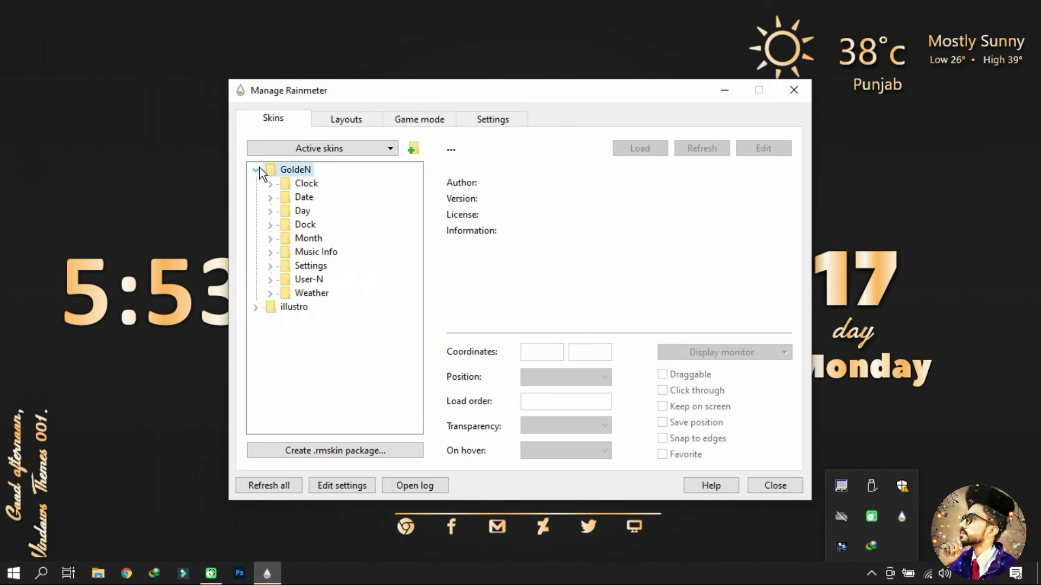
pyautogui.click(274, 268)
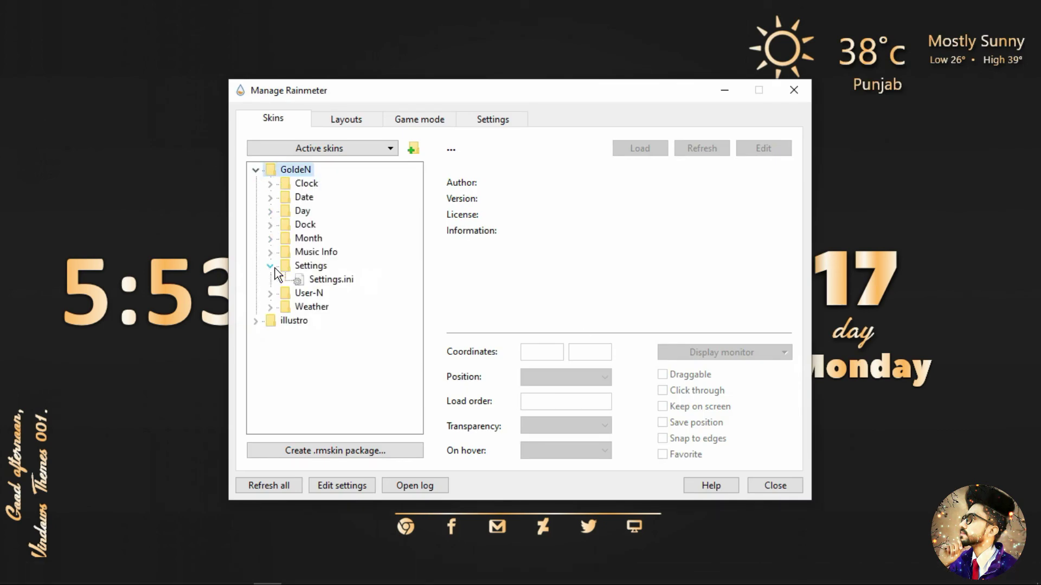
pyautogui.click(320, 282)
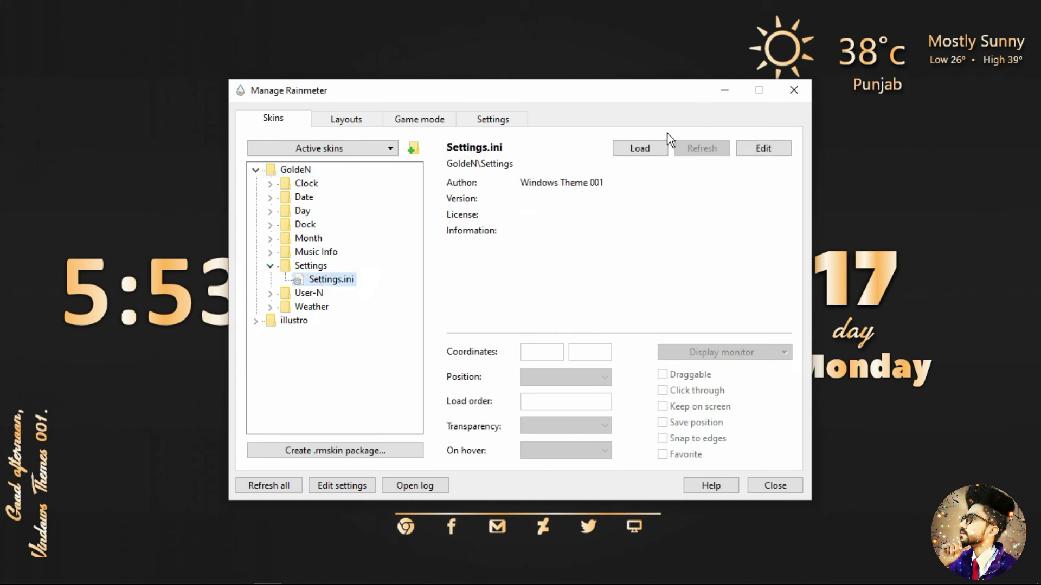
pyautogui.click(653, 143)
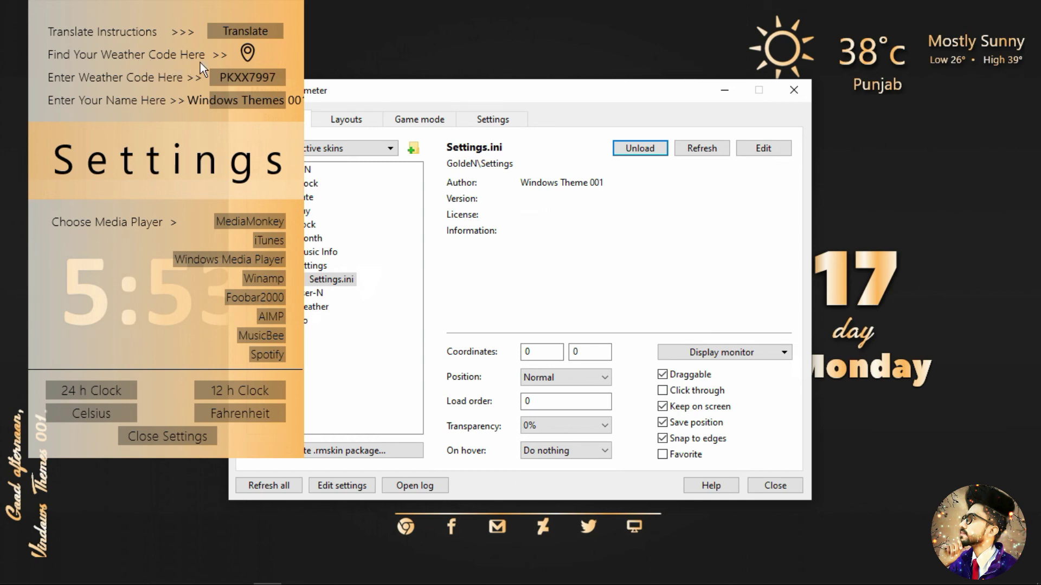
# Step: Look up the weather location code for "pakistan" on weather.codes and copy PKXX7997 for State Bank of Pakistan Colony
pyautogui.click(250, 54)
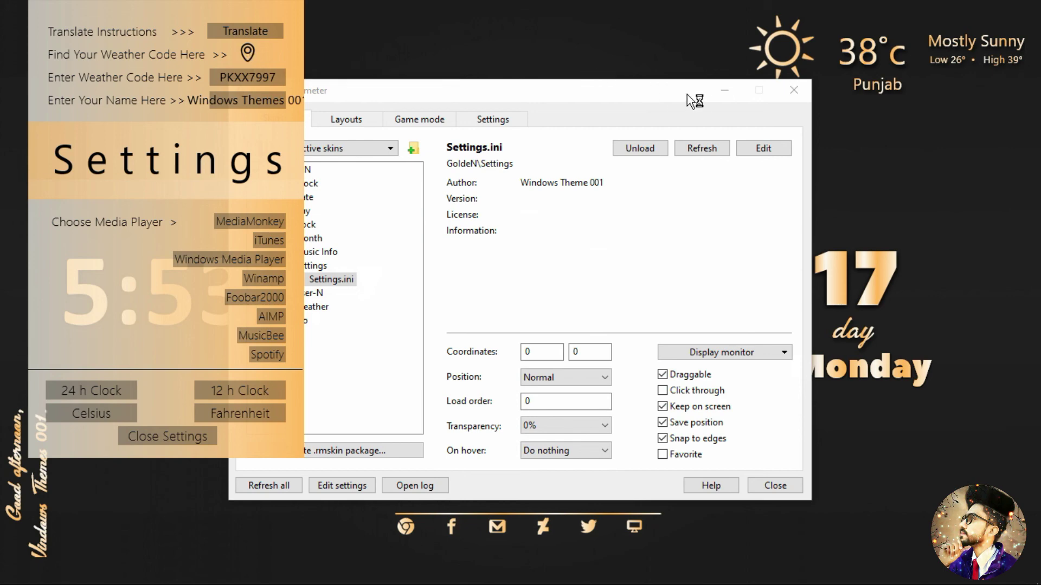
pyautogui.click(723, 96)
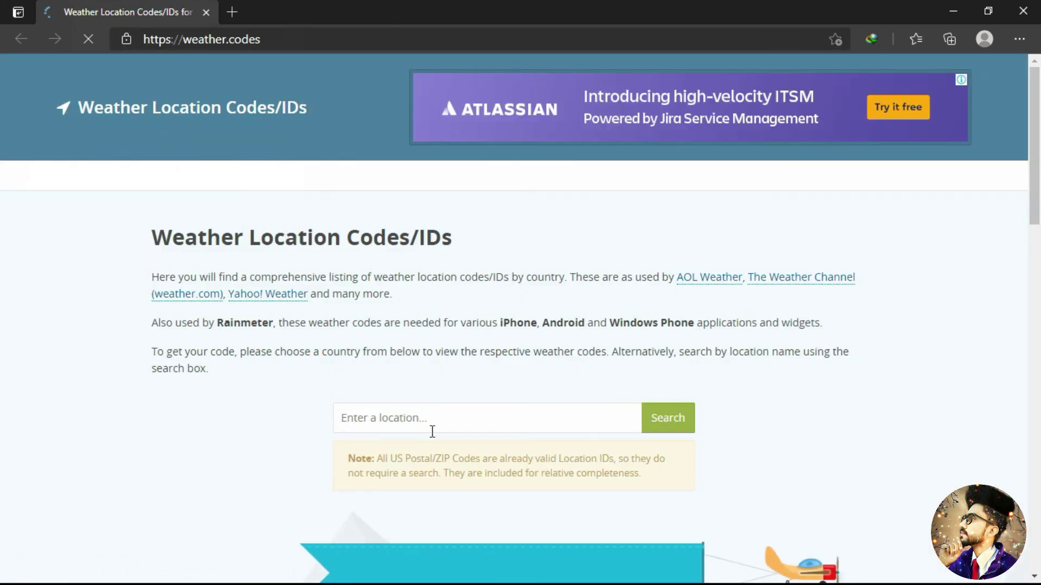
pyautogui.click(426, 424)
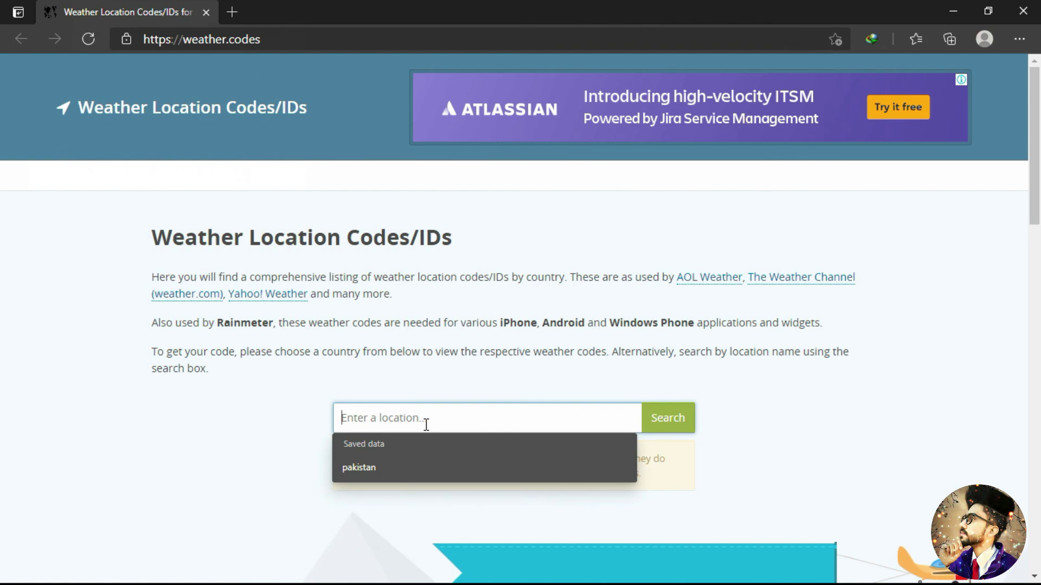
pyautogui.write('pakistan')
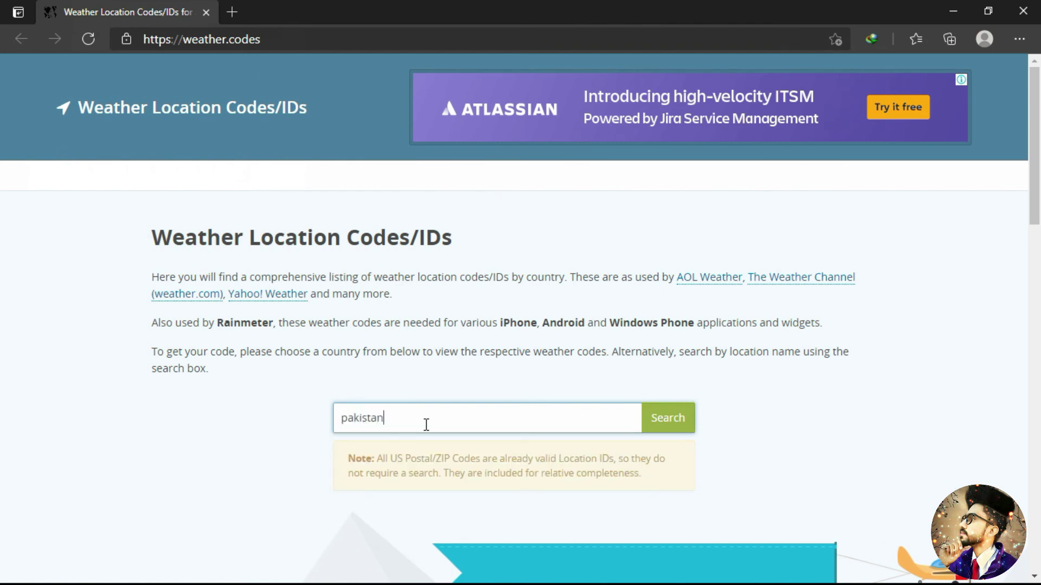
pyautogui.press('Return')
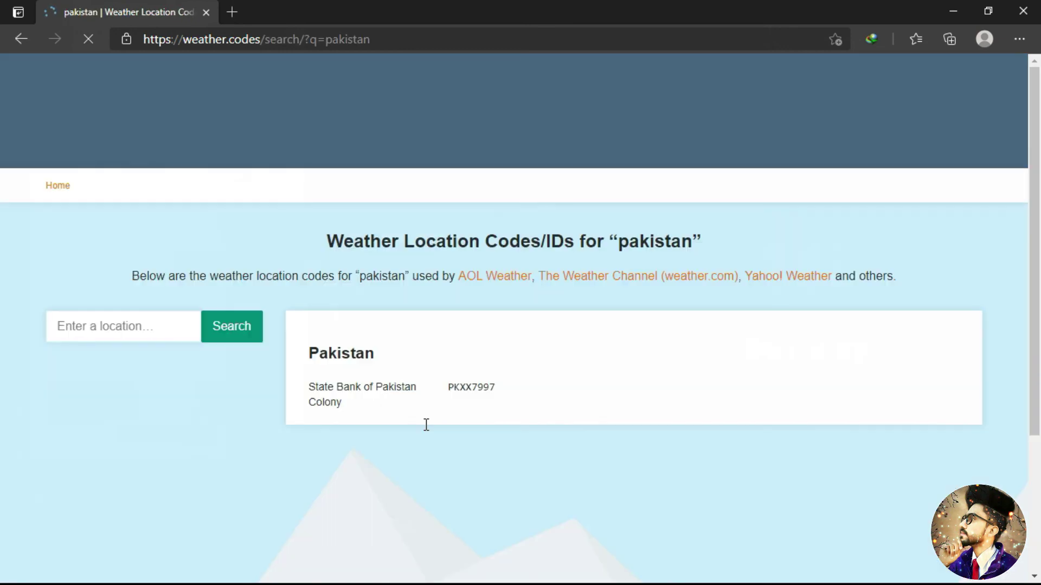
pyautogui.moveTo(443, 405); pyautogui.dragTo(485, 410)
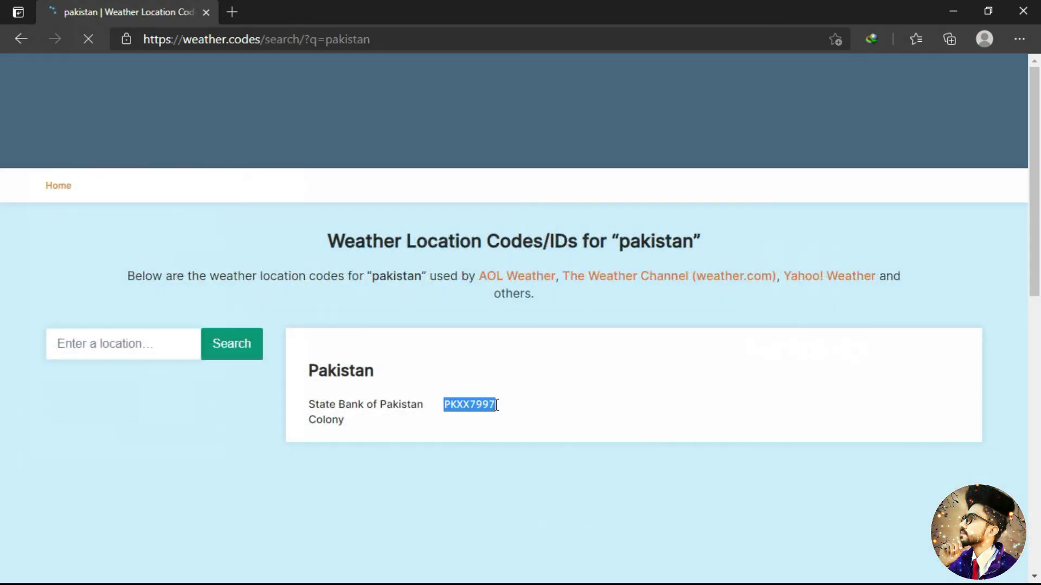
pyautogui.rightClick(497, 405)
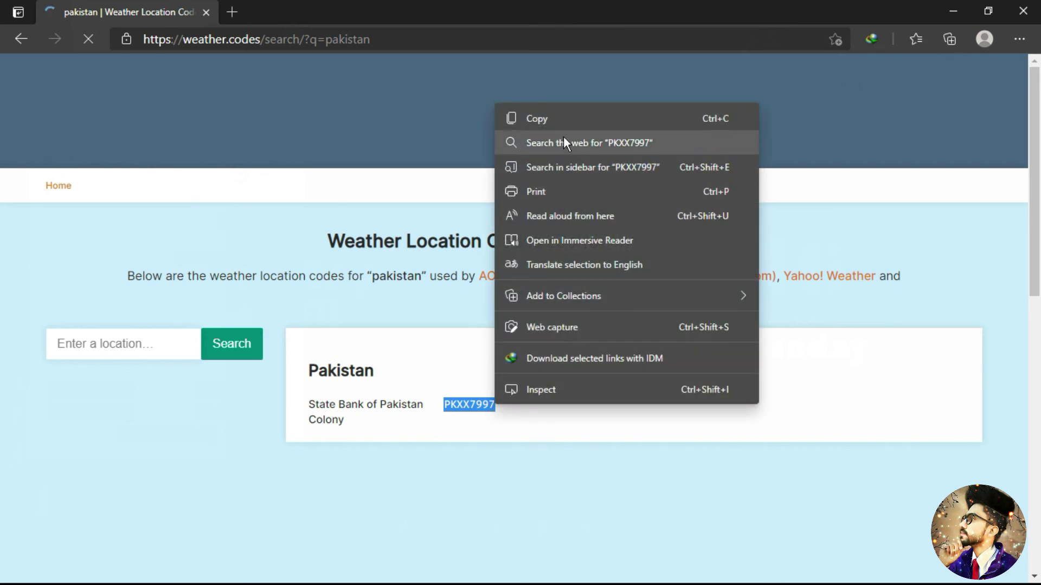
pyautogui.click(558, 122)
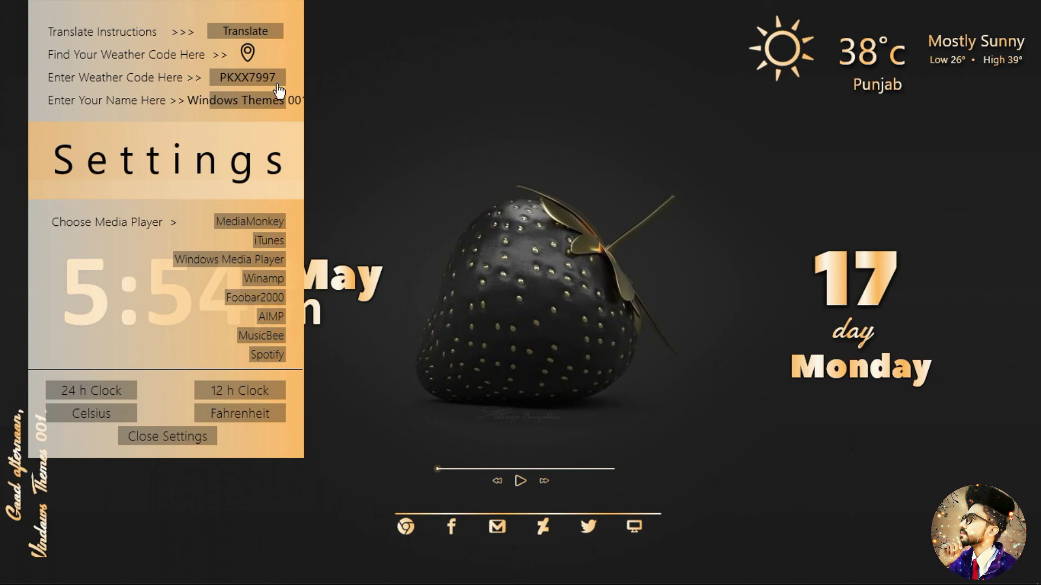
# Step: Paste the copied code PKXX7997 as the weather code in the GoldeN settings and apply it
pyautogui.click(251, 77)
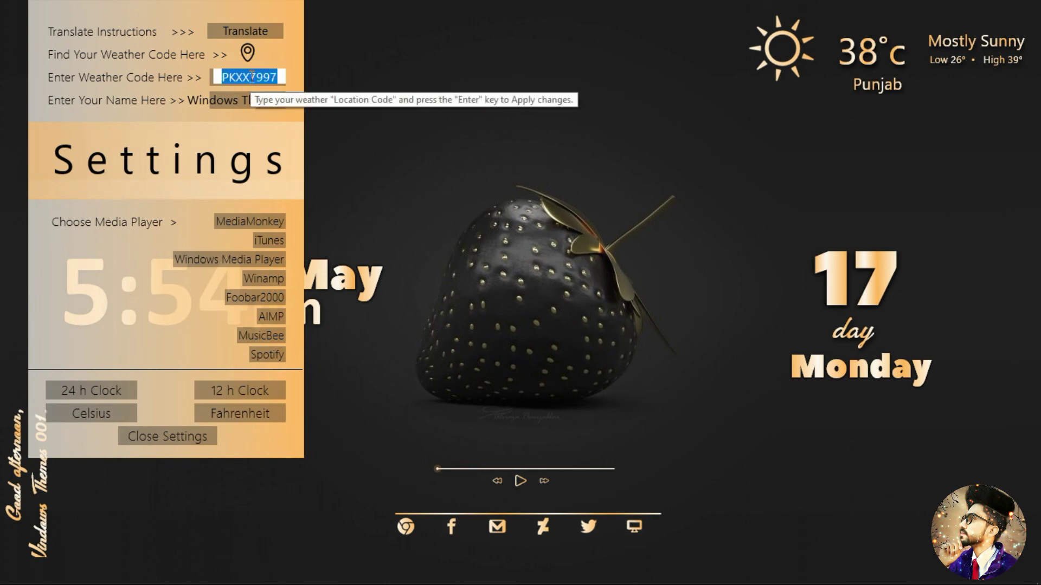
pyautogui.rightClick(251, 77)
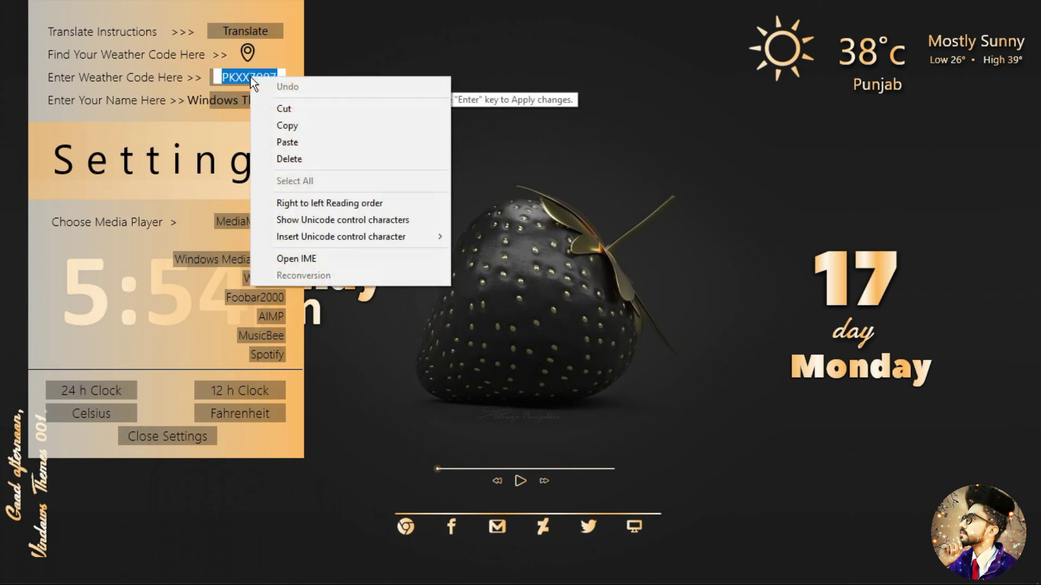
pyautogui.click(280, 135)
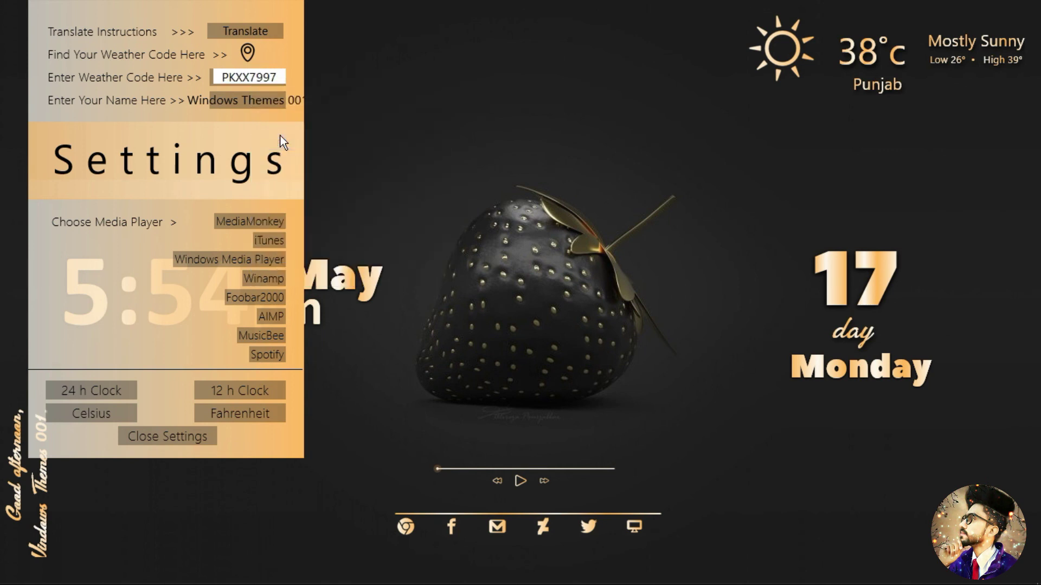
pyautogui.press('Return')
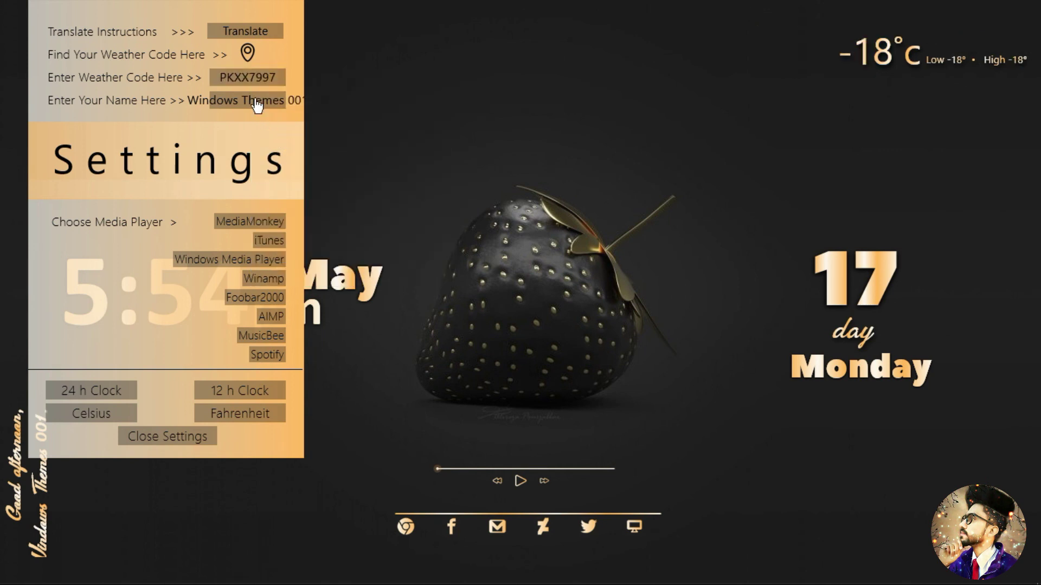
# Step: Replace the name in the GoldeN settings with the owner's first name, apply it and close the settings skin
pyautogui.click(257, 103)
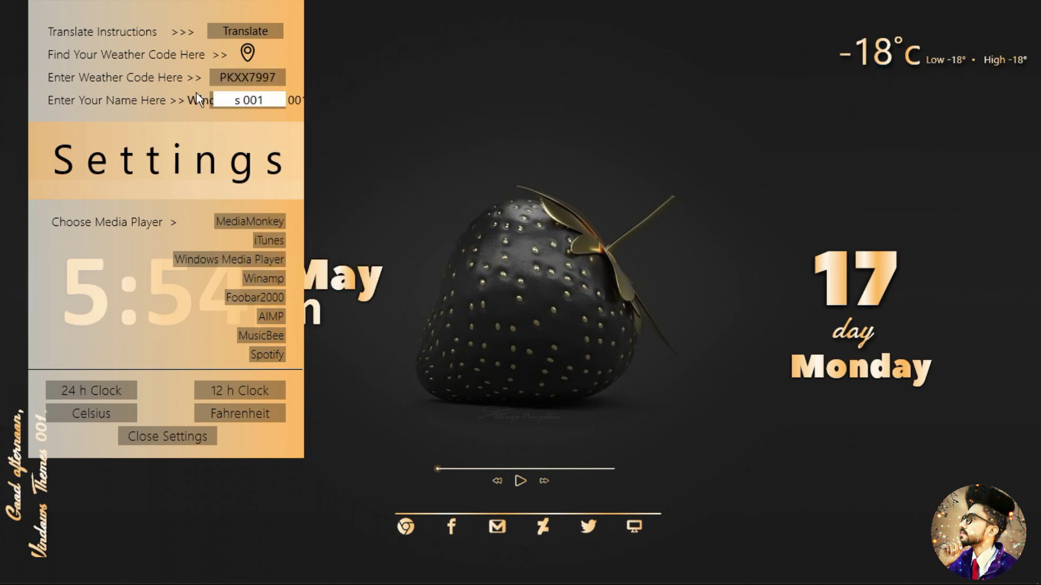
pyautogui.hotkey('ctrl', 'a')
pyautogui.press('BackSpace')
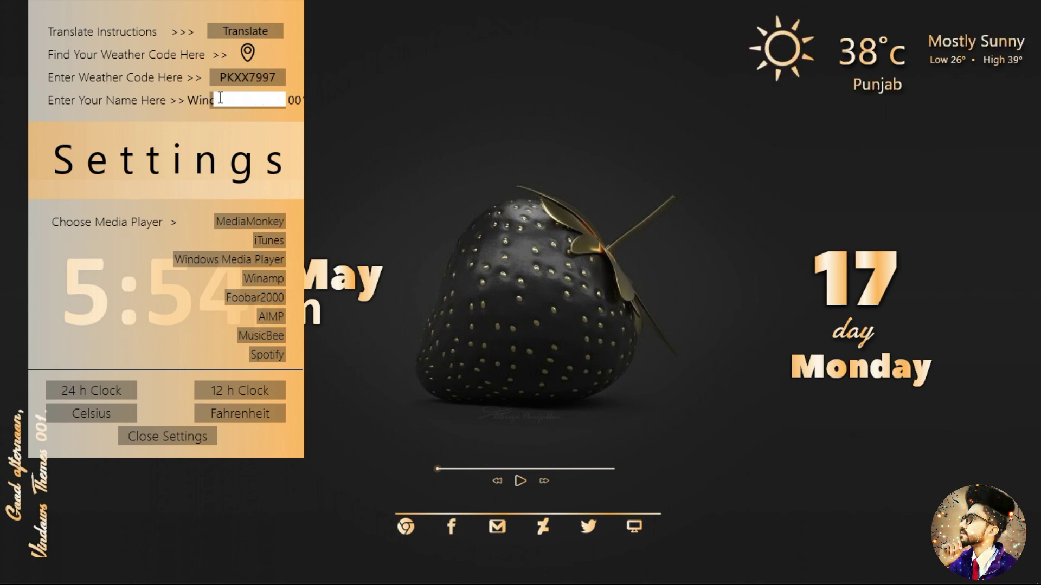
pyautogui.write('FAH')
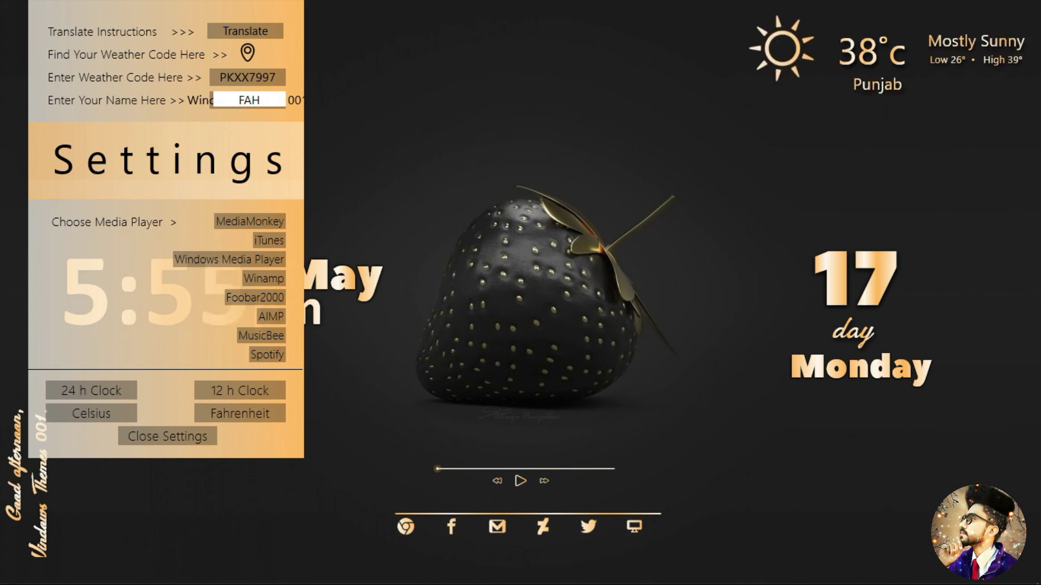
pyautogui.write('AD')
pyautogui.press('Return')
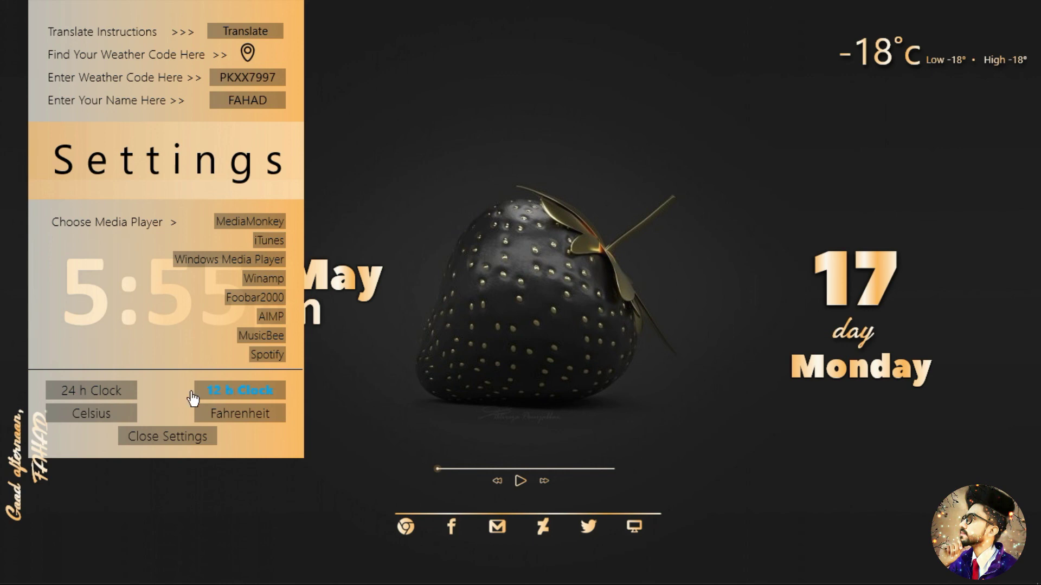
pyautogui.click(204, 440)
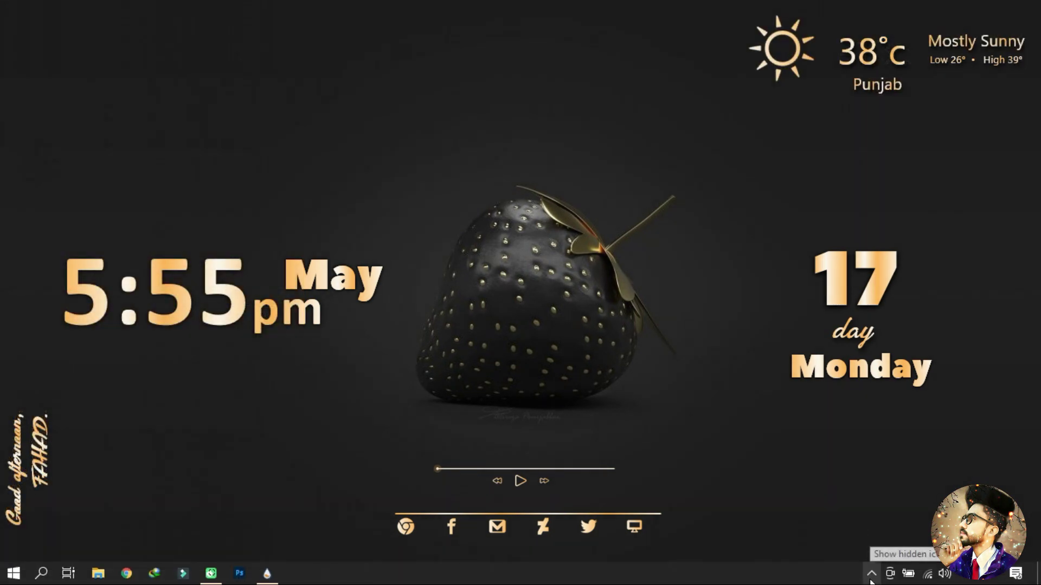
# Step: Open the options for all installed skins from Rainmeter's notification area entry
pyautogui.click(870, 576)
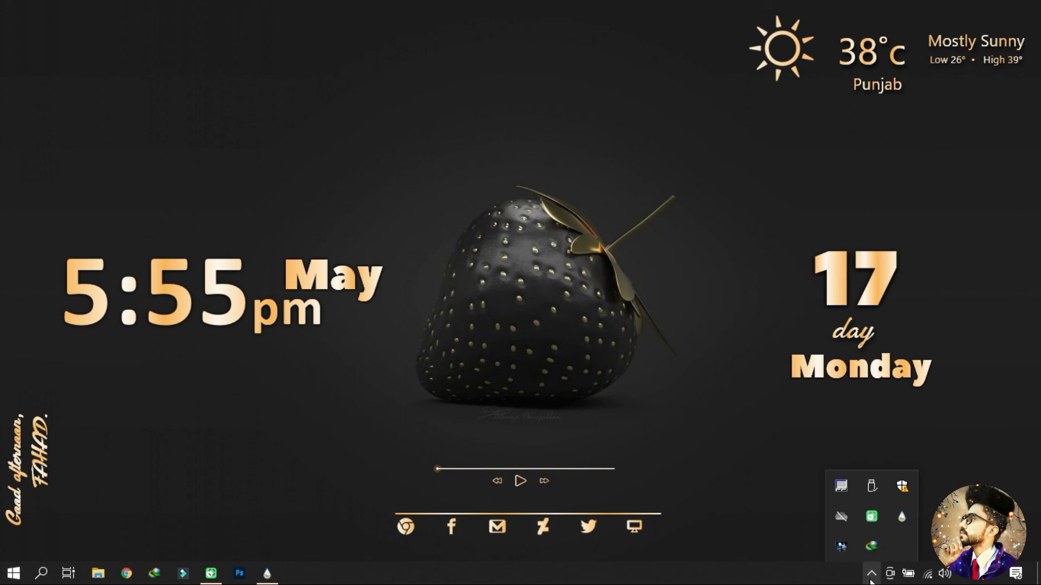
pyautogui.rightClick(897, 521)
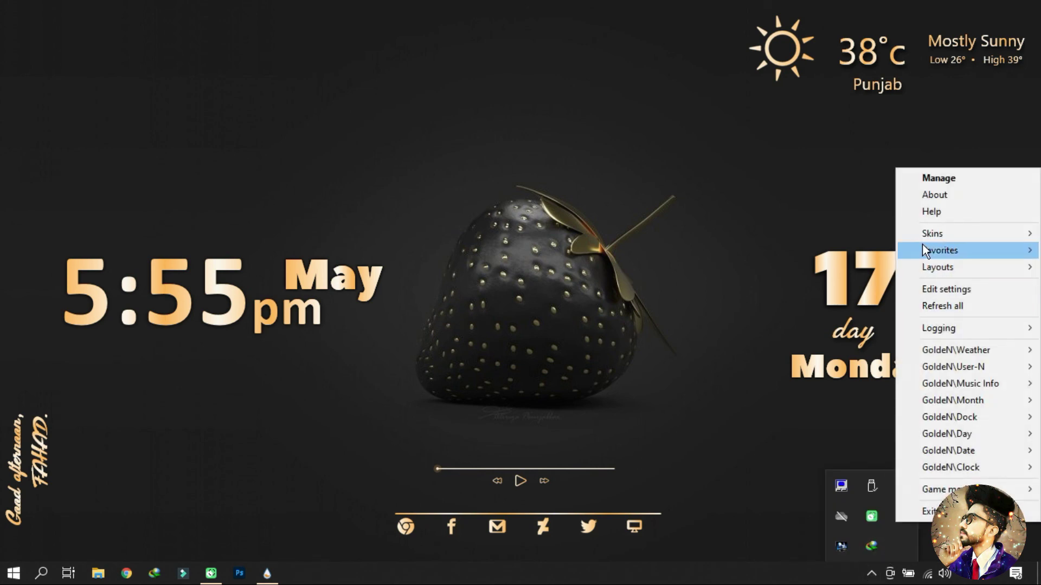
pyautogui.moveTo(925, 238)
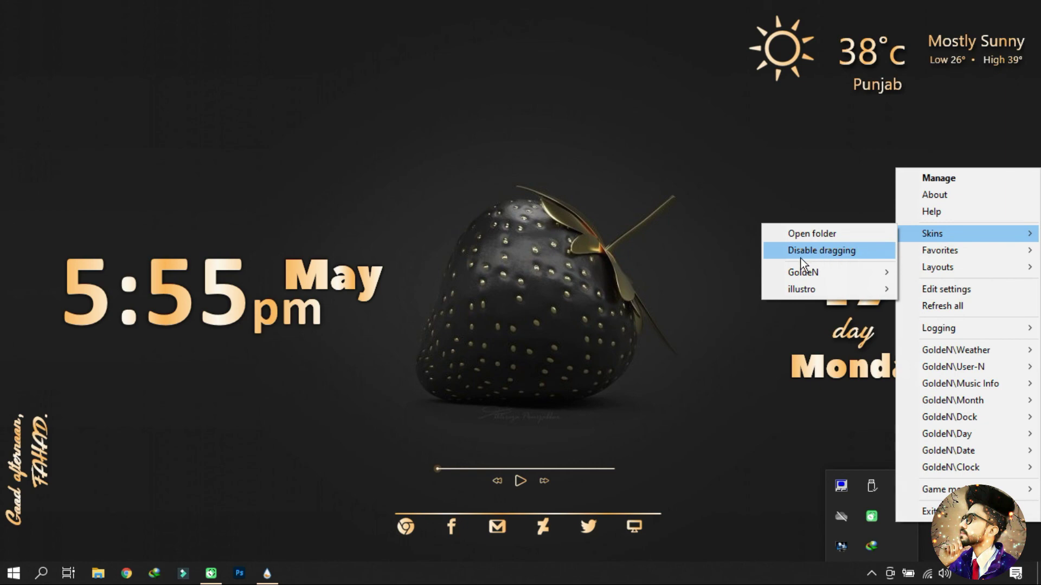